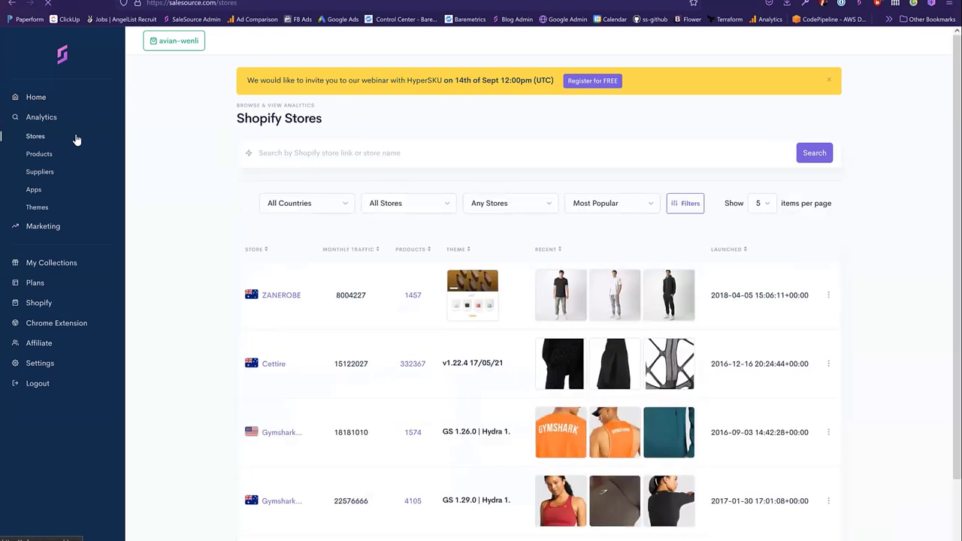
- Filter the Shopify stores list by country to show only stores from Brazil
scroll(153, 185, down, 3)
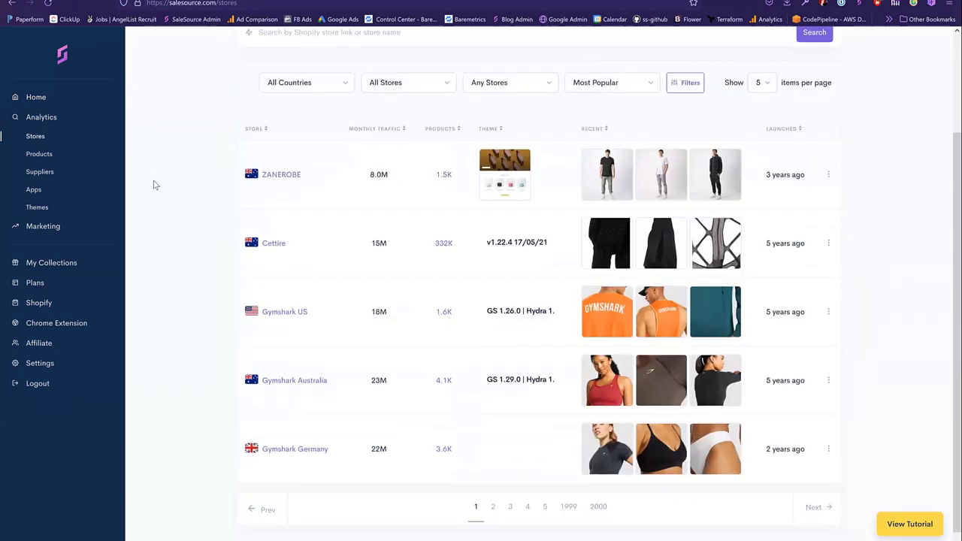
scroll(153, 184, up, 3)
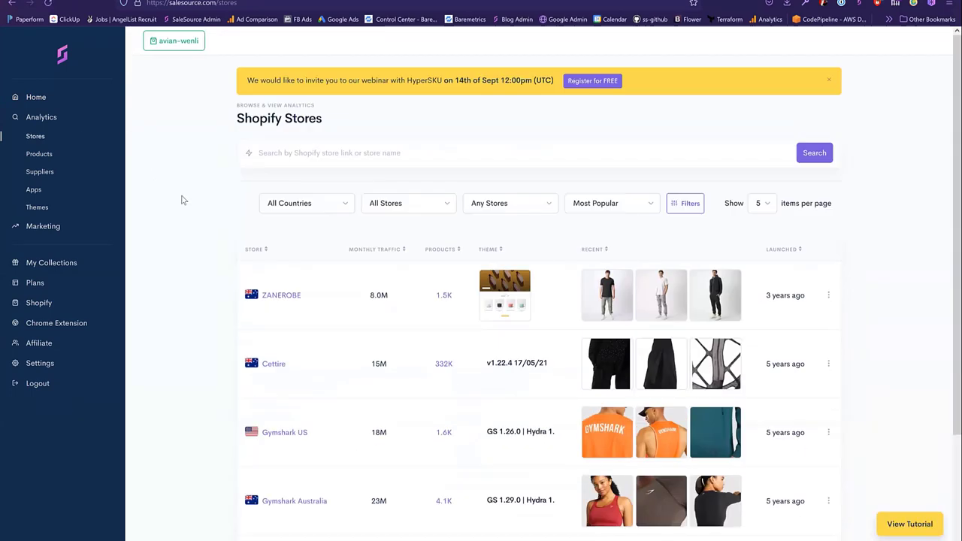
click(342, 209)
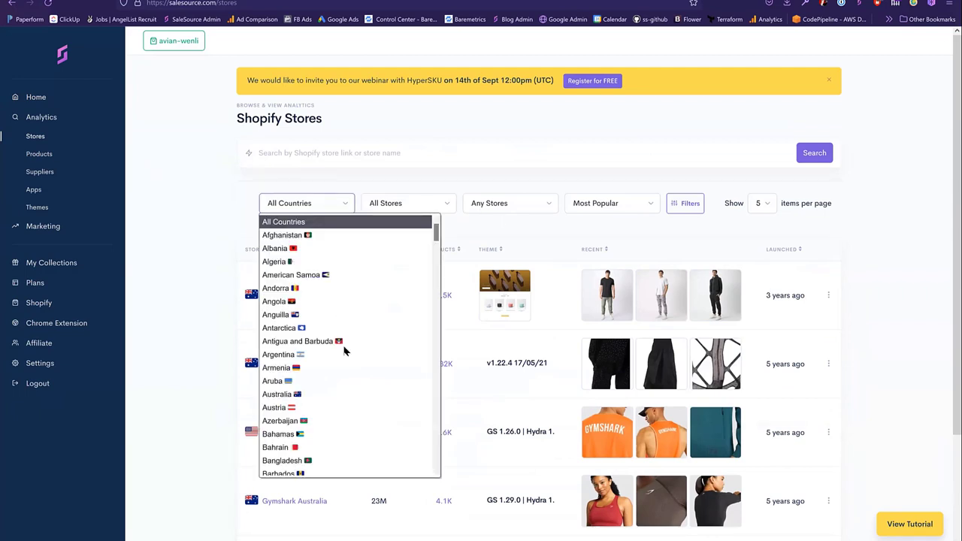
scroll(343, 347, down, 4)
scroll(323, 377, down, 4)
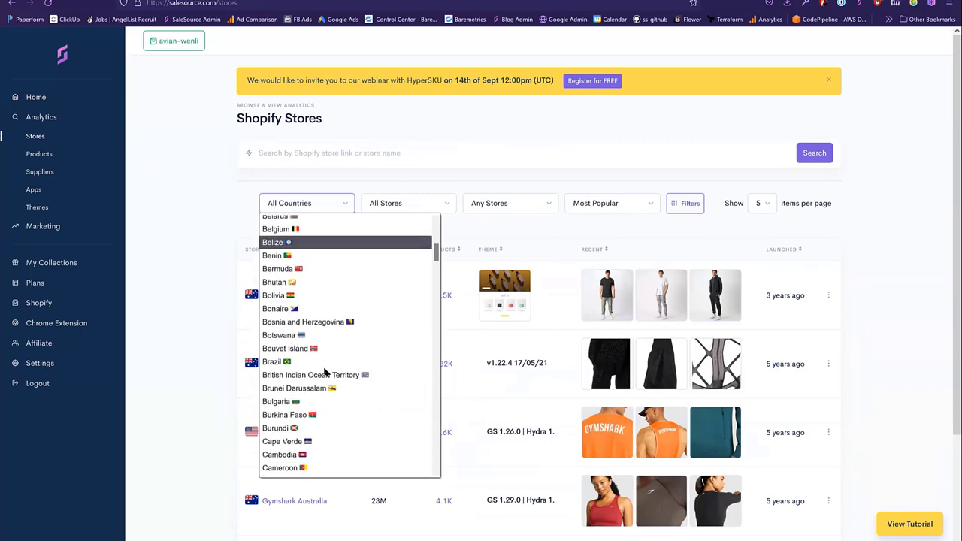
scroll(324, 371, up, 2)
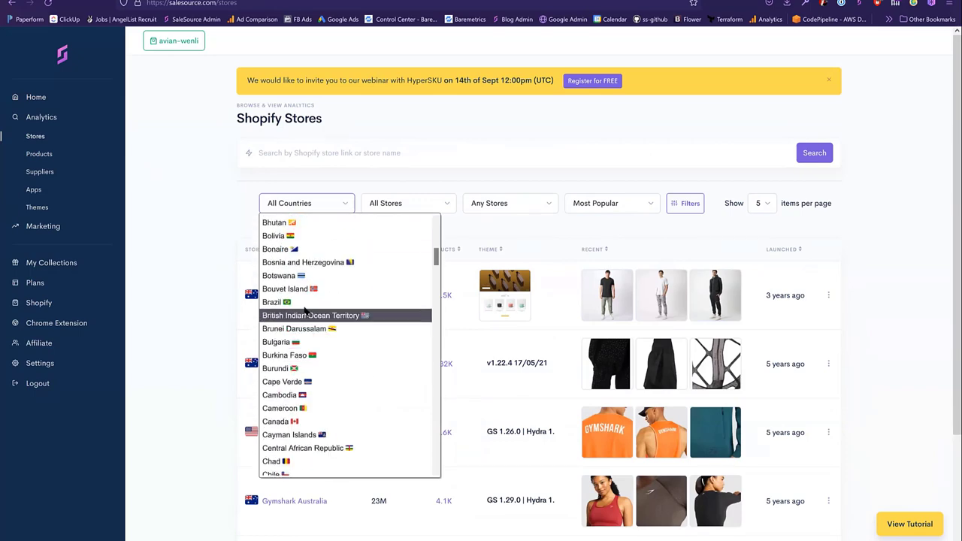
click(301, 303)
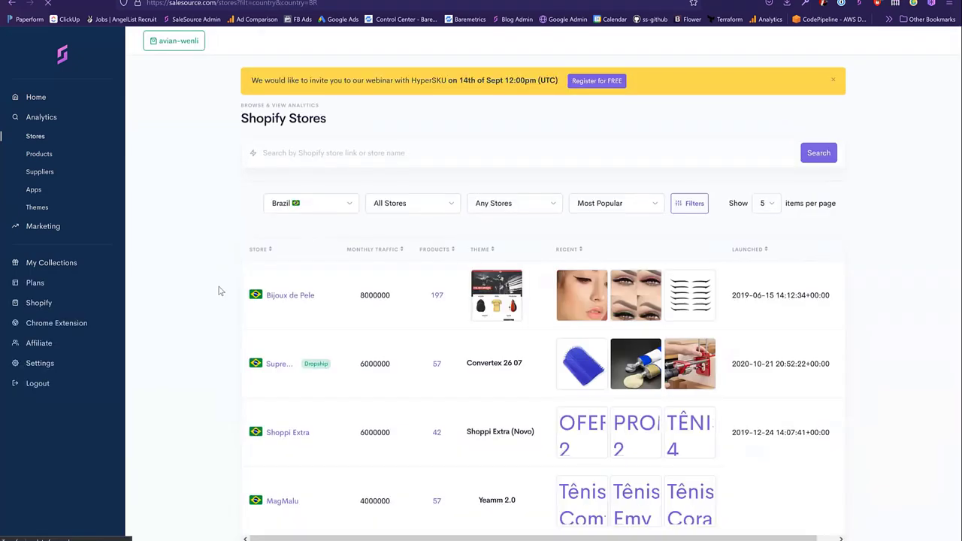
scroll(307, 205, down, 2)
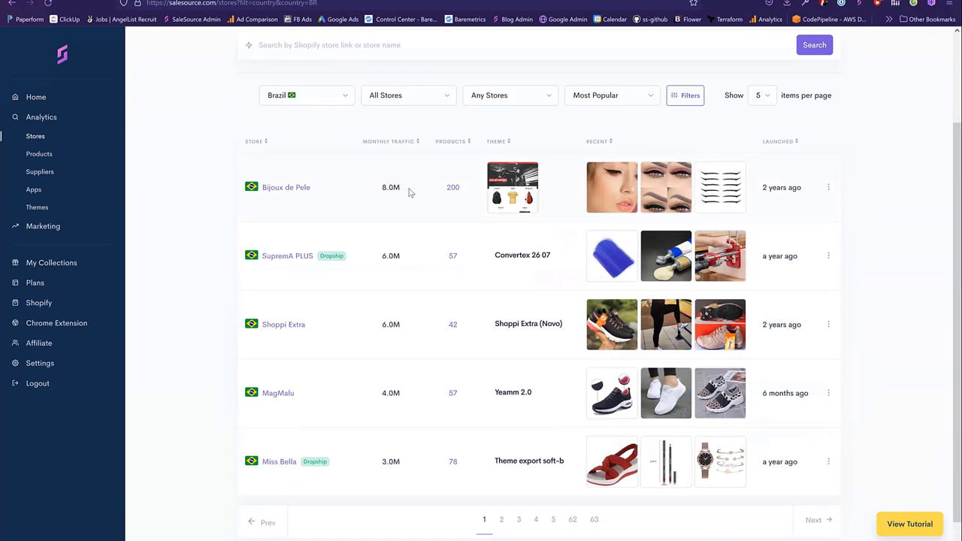
- Narrow the Brazilian store list to the Dropshipping Store type and look over the matching stores
mouse_move(399, 187)
click(440, 98)
click(418, 135)
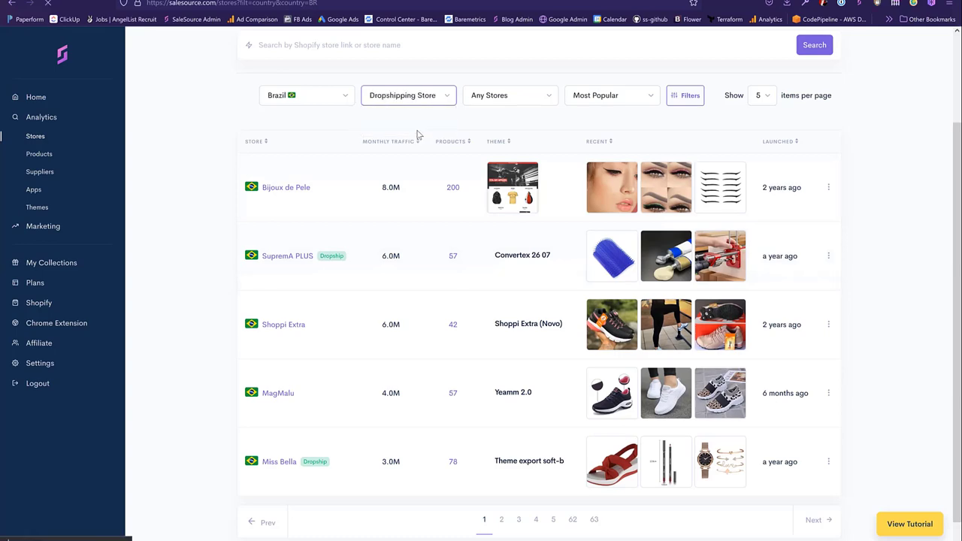
scroll(350, 314, down, 2)
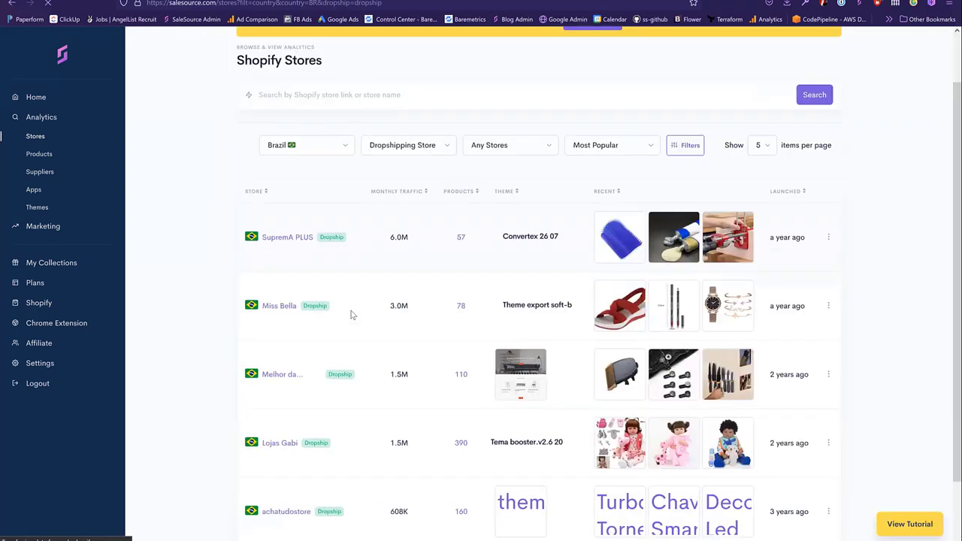
scroll(351, 314, up, 2)
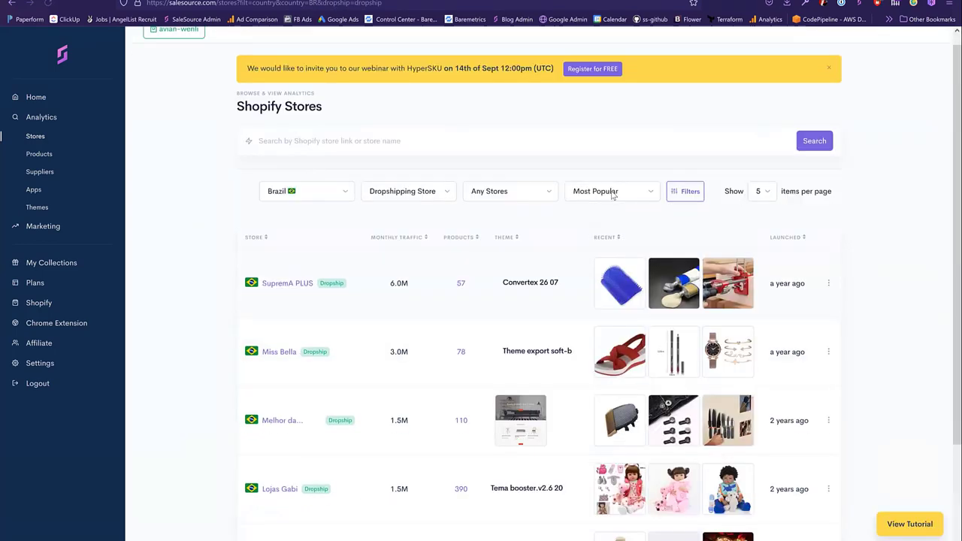
- Check the sort options for the store list and reset the country filter to All Countries
click(612, 193)
scroll(613, 192, down, 1)
click(606, 144)
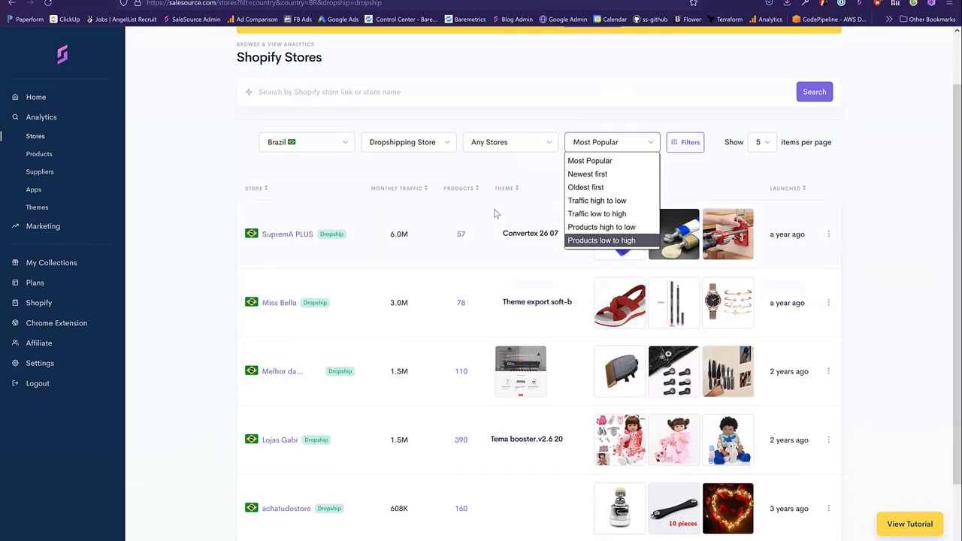
click(339, 142)
click(340, 142)
scroll(325, 175, up, 4)
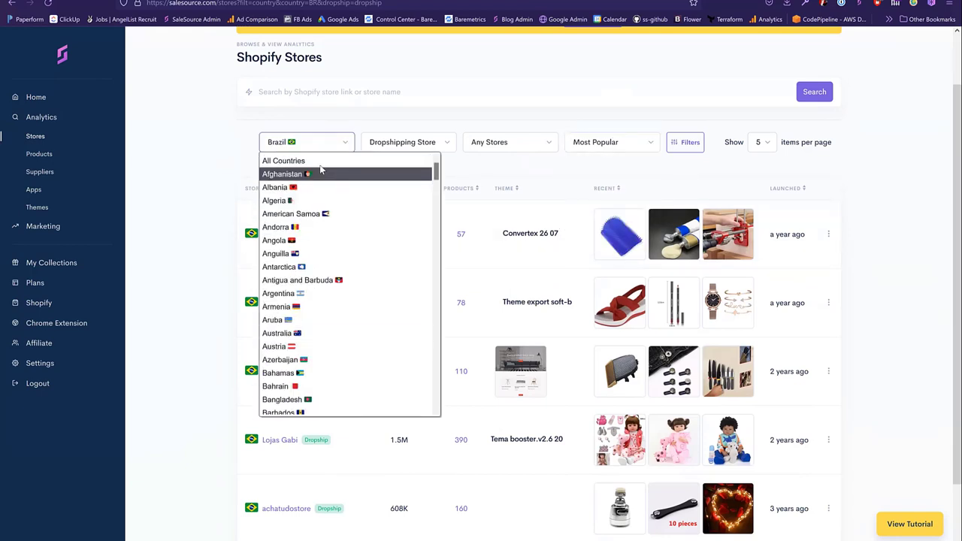
click(323, 160)
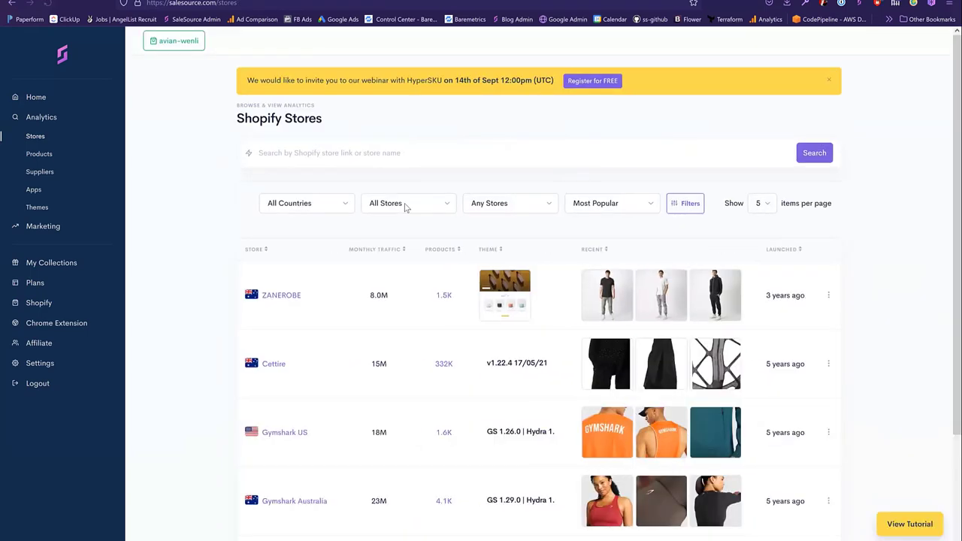
- Search the Shopify stores for articture.com and open the suggested Articture store's analytics
scroll(406, 209, down, 3)
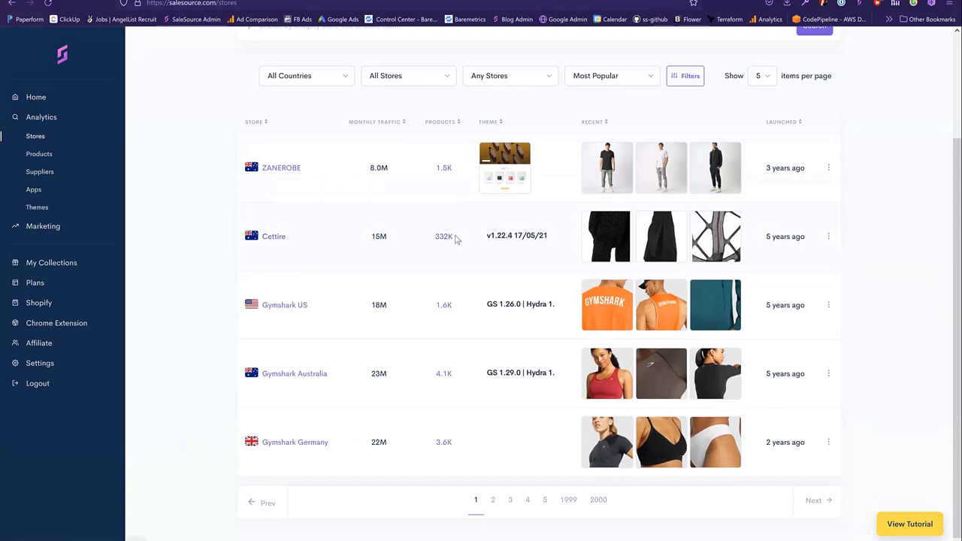
scroll(454, 238, up, 3)
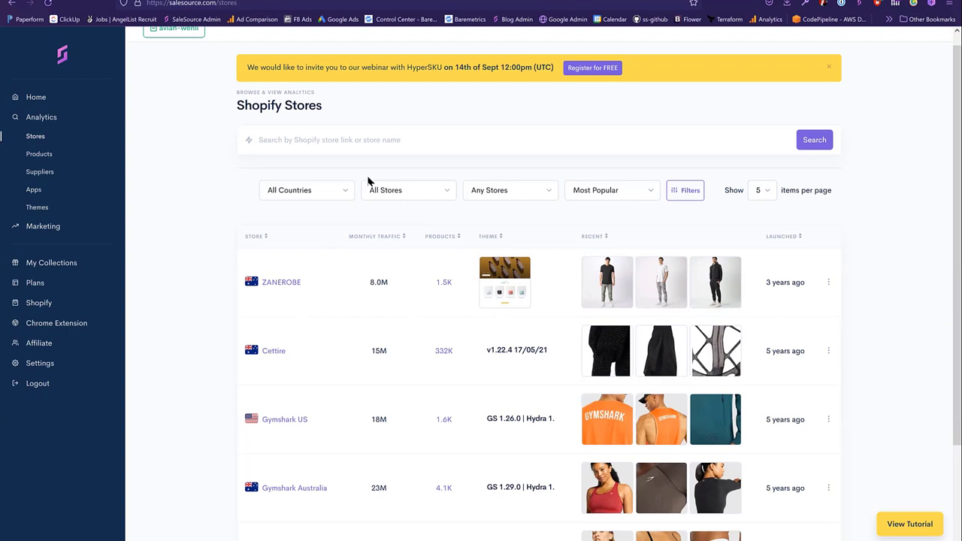
text(ar)
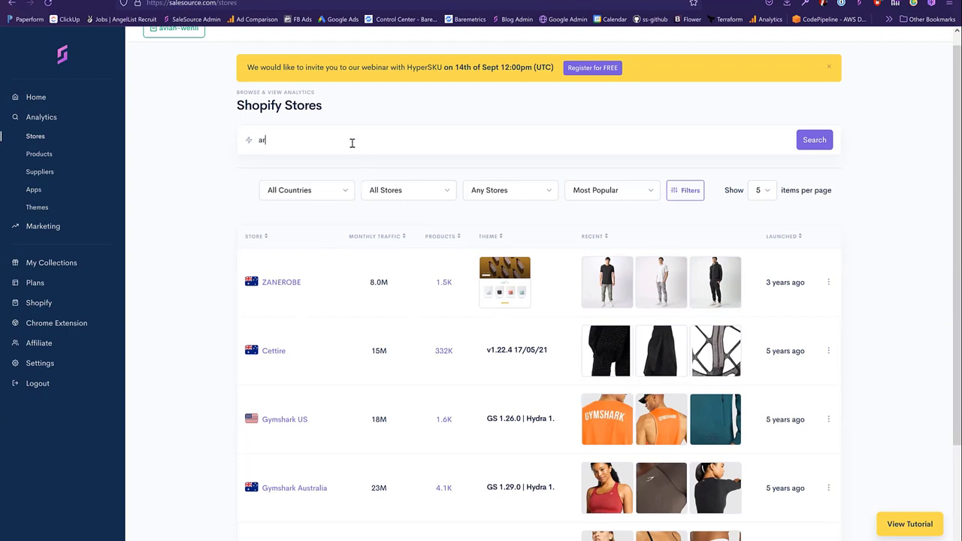
text(ticture.com)
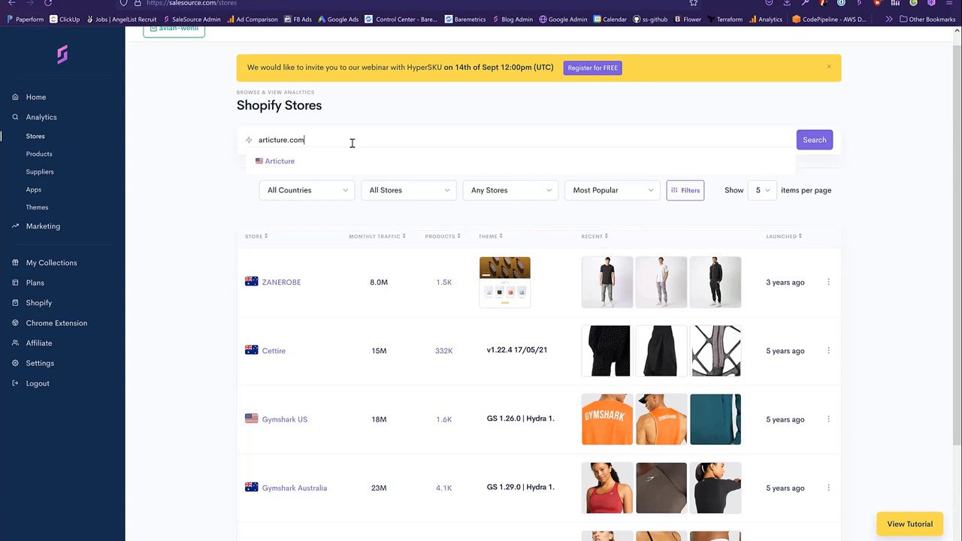
click(326, 159)
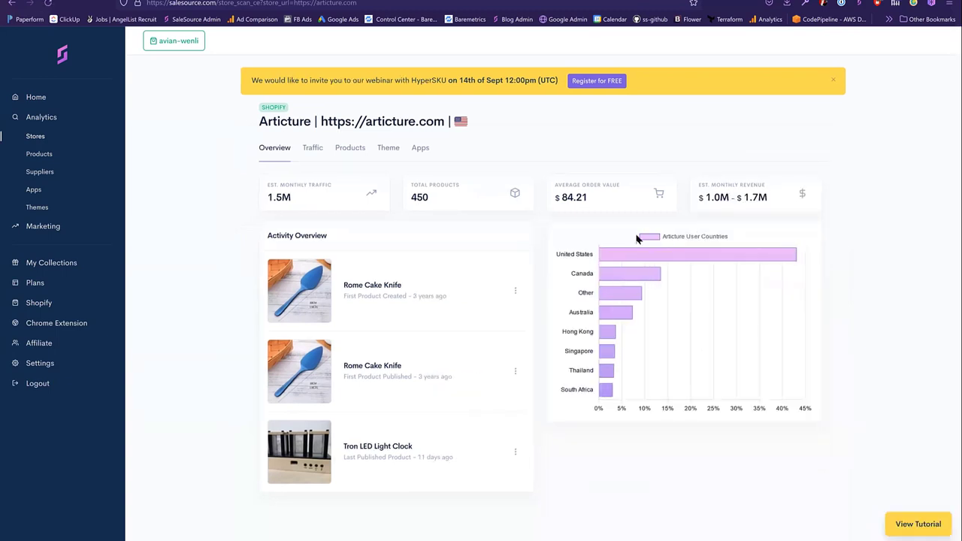
- Examine Articture's visitor share by country in the overview and its monthly traffic history
mouse_move(621, 258)
mouse_move(727, 255)
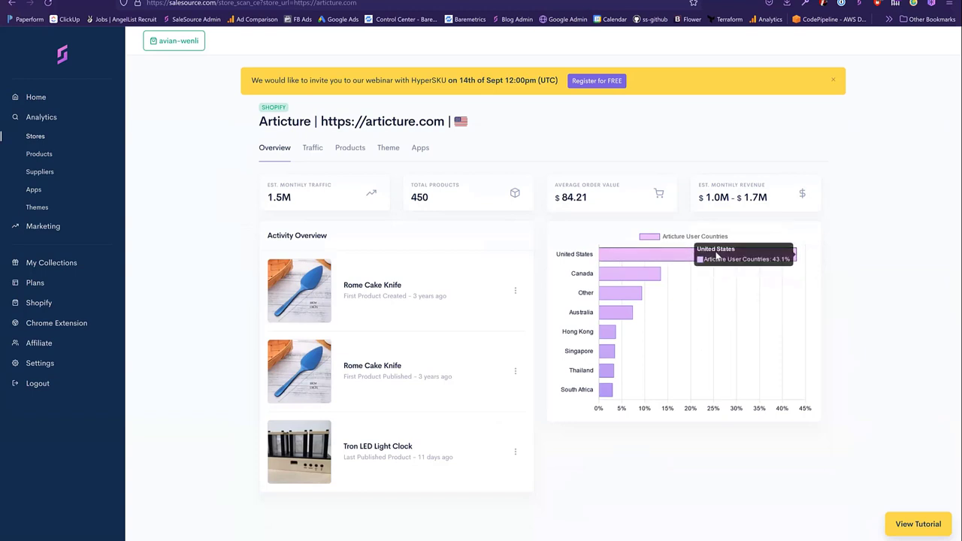
mouse_move(628, 276)
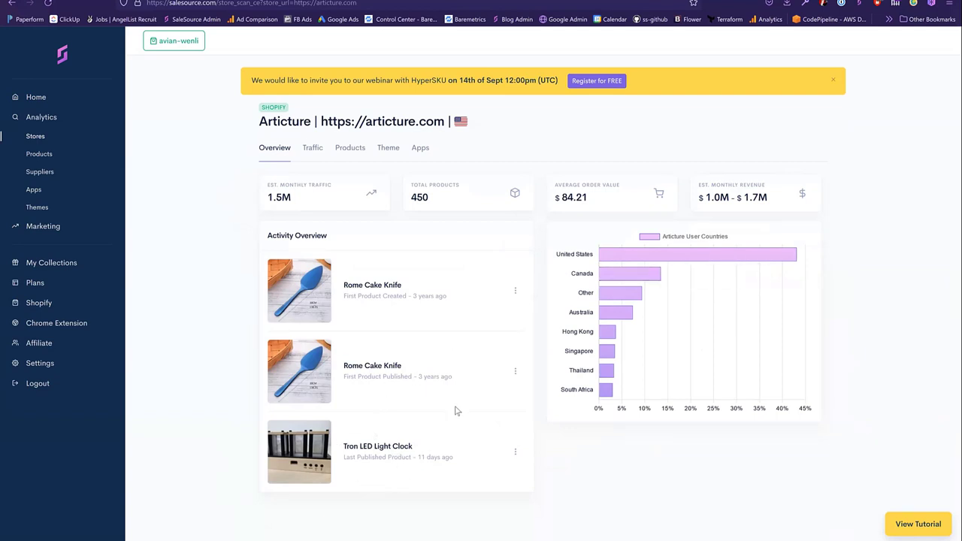
click(320, 155)
mouse_move(291, 434)
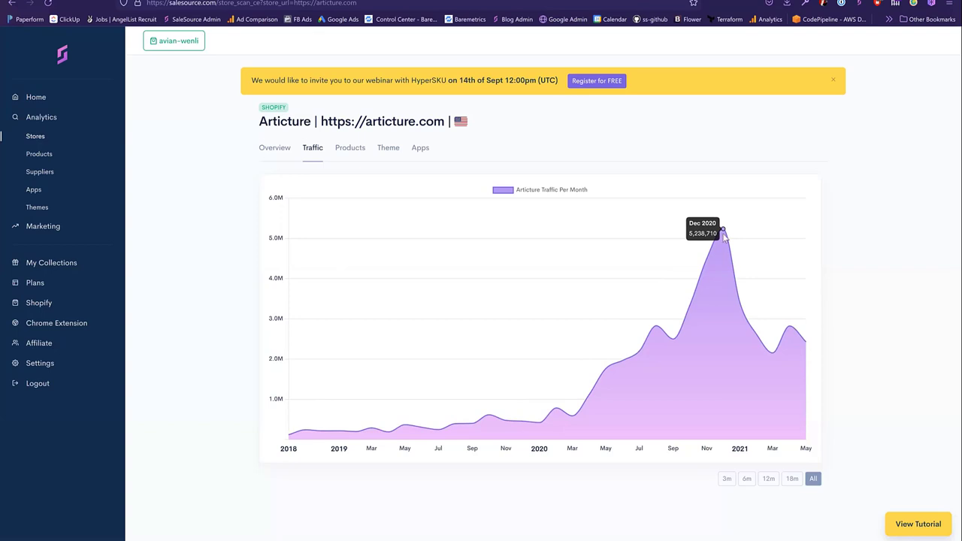
- Examine Articture's best-selling products, enlarging the Light of Life and Moon Light images
click(350, 155)
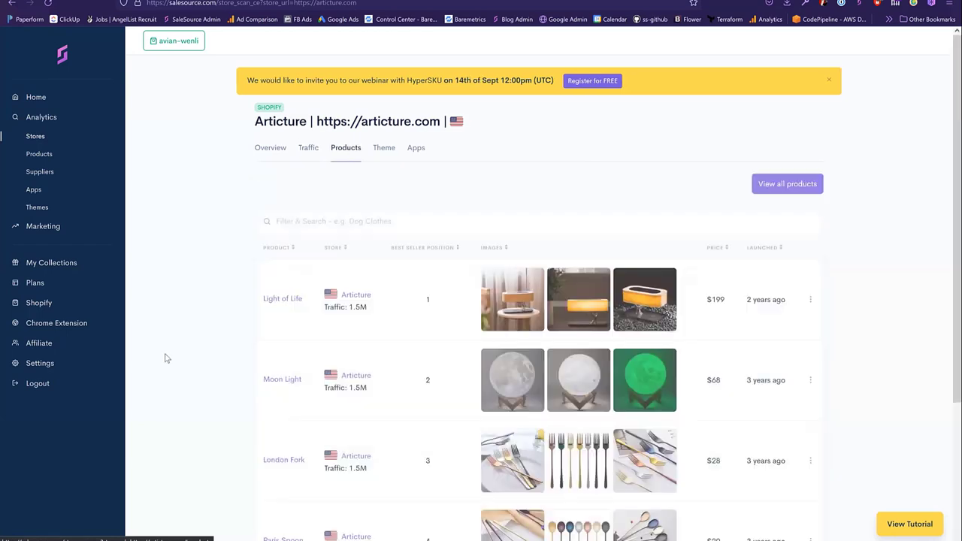
scroll(509, 200, down, 2)
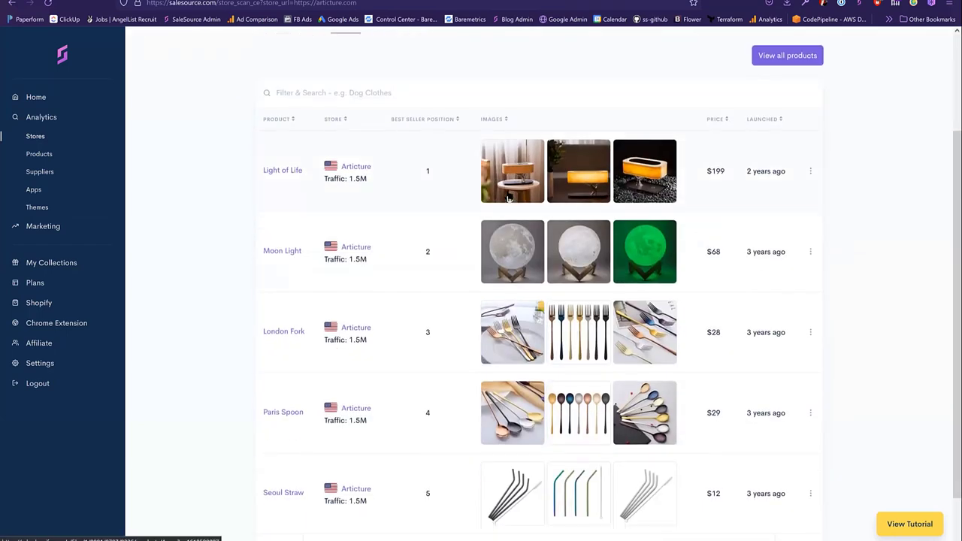
click(509, 192)
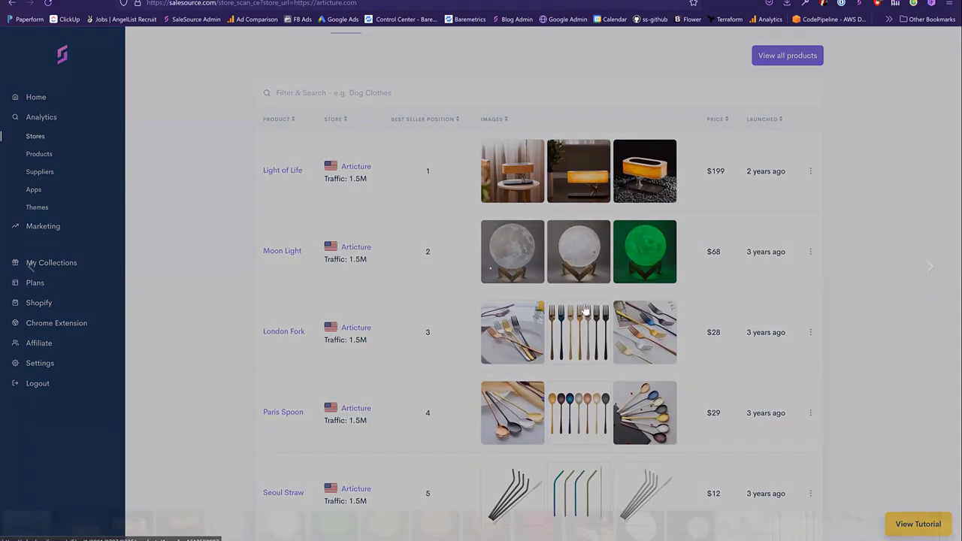
click(499, 344)
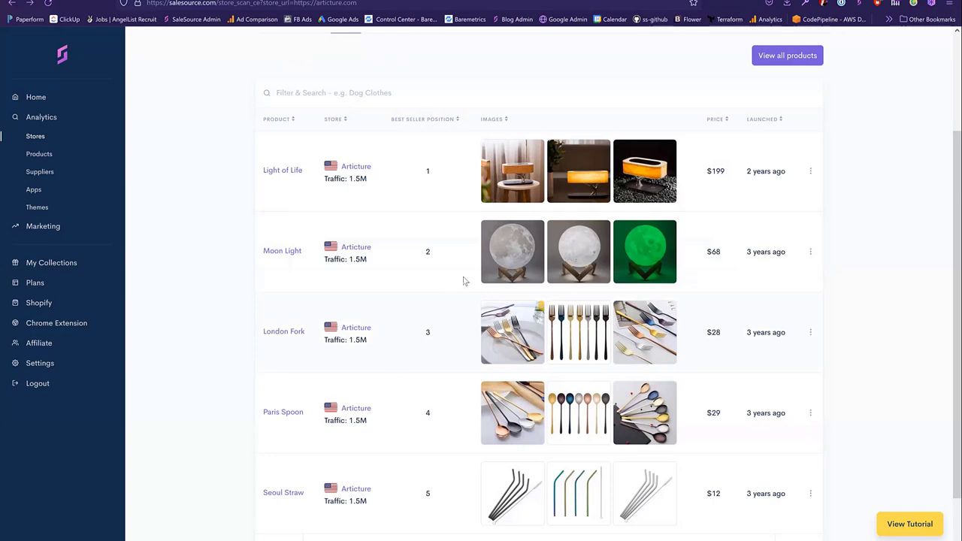
click(507, 258)
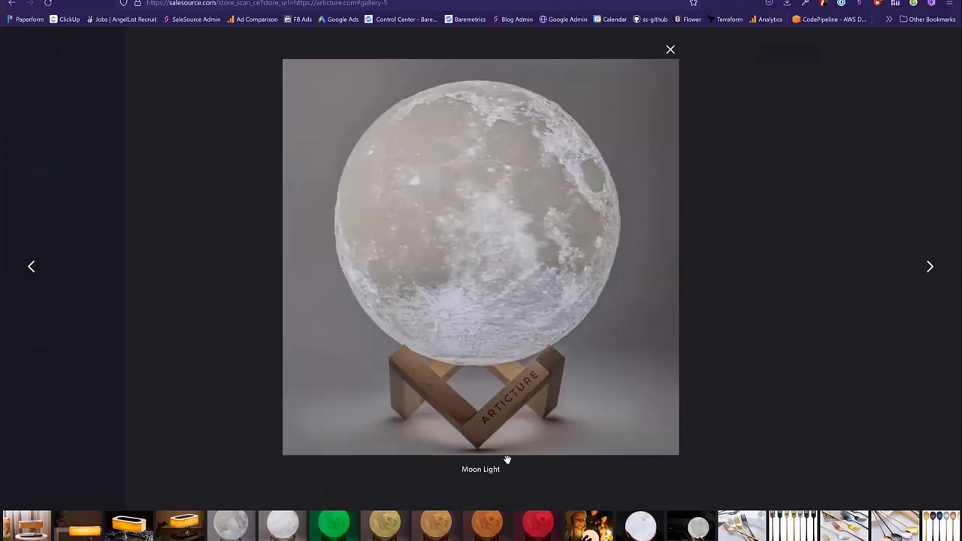
click(596, 277)
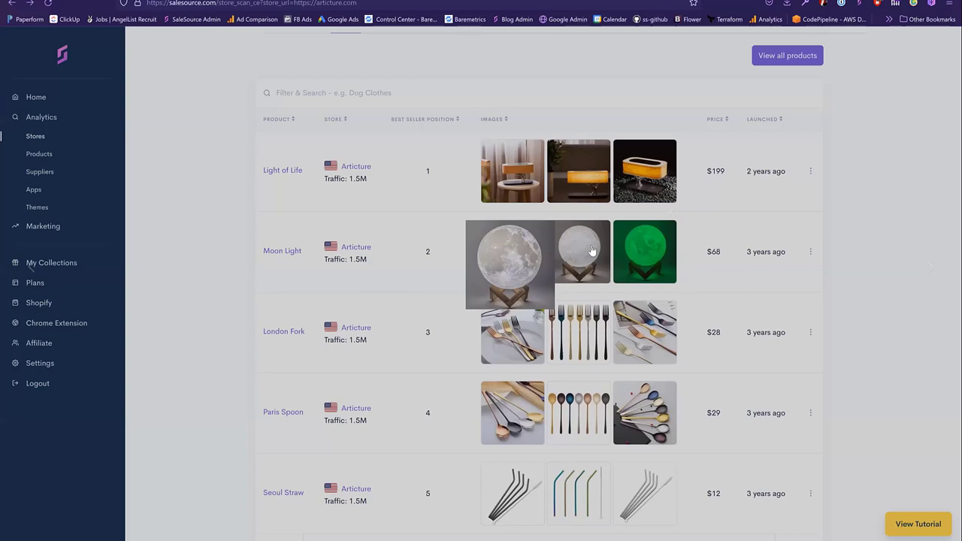
scroll(592, 250, down, 2)
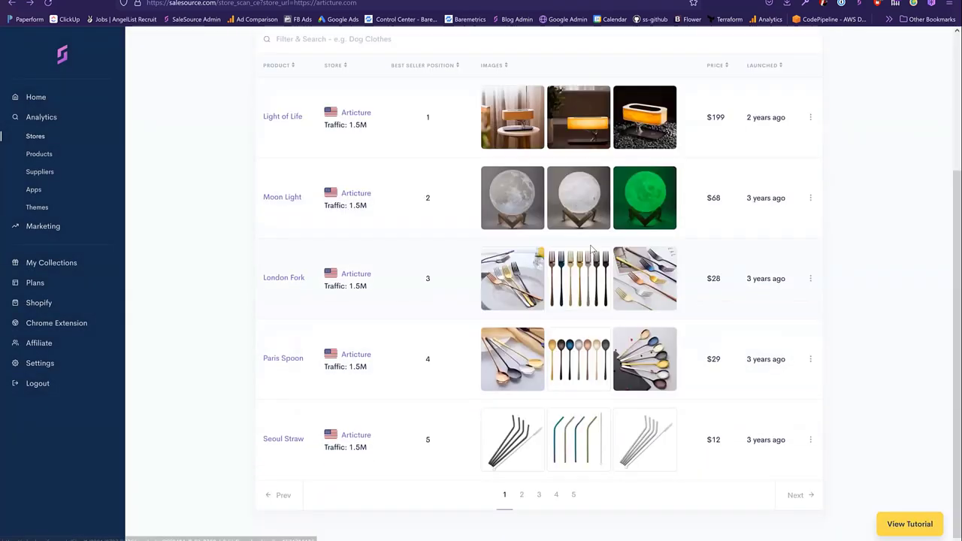
- View the Shopify listing of Articture's Prestige theme, return to the store analytics and check the apps it uses
scroll(463, 155, up, 2)
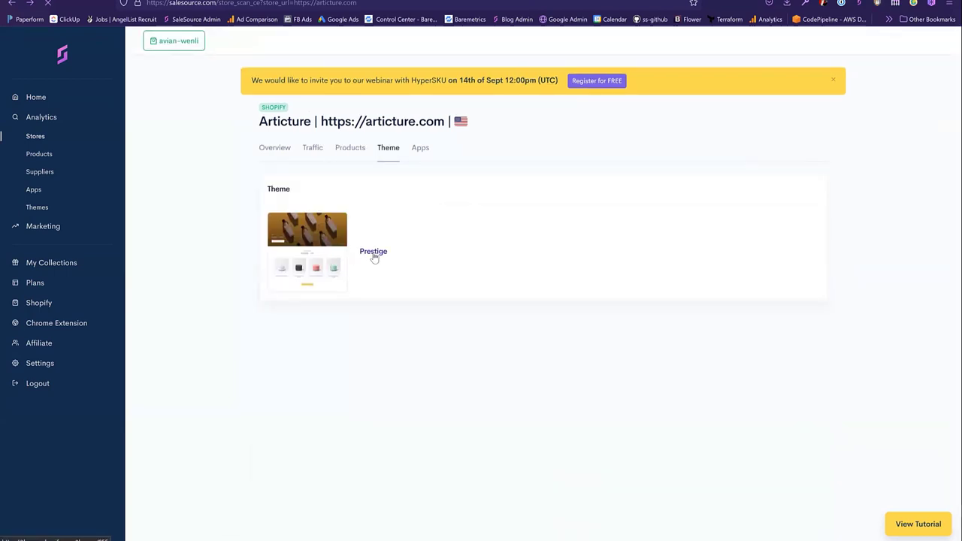
click(373, 253)
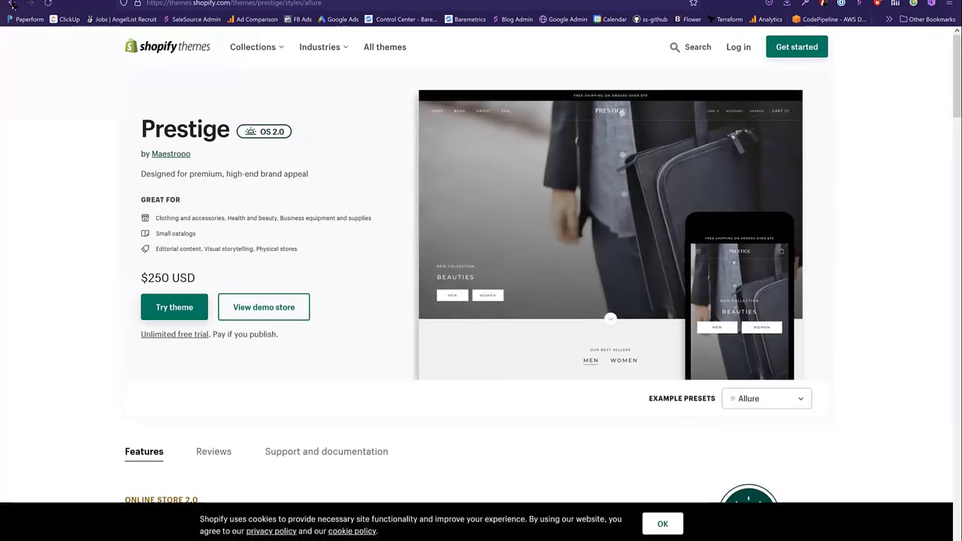
click(12, 3)
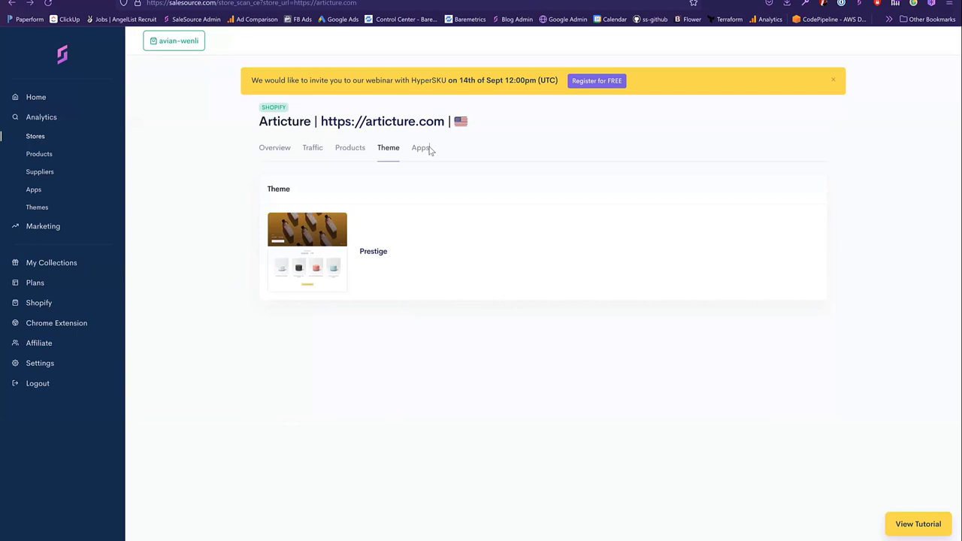
click(427, 149)
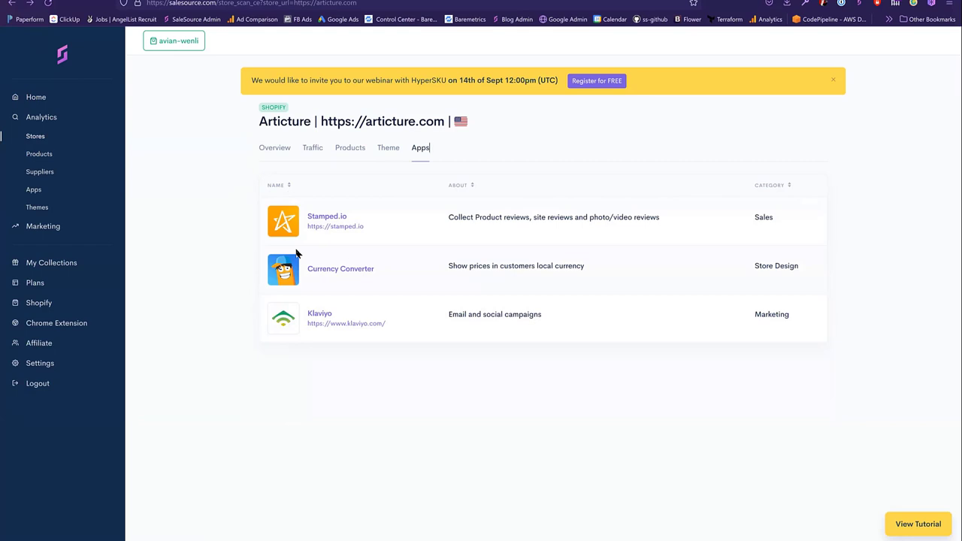
- Return to Articture's product overview and open the full list of the store's products
click(344, 149)
scroll(385, 183, down, 1)
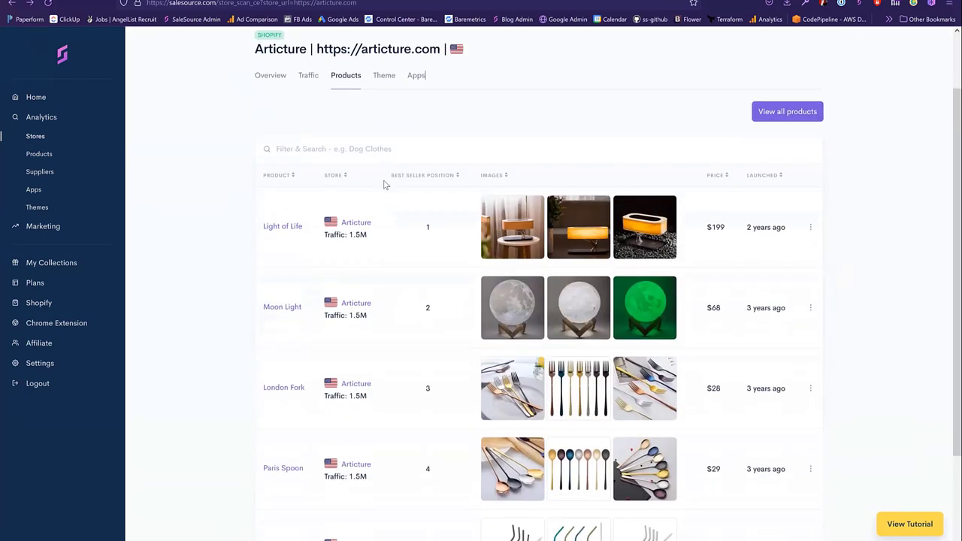
scroll(397, 258, down, 2)
scroll(398, 258, up, 3)
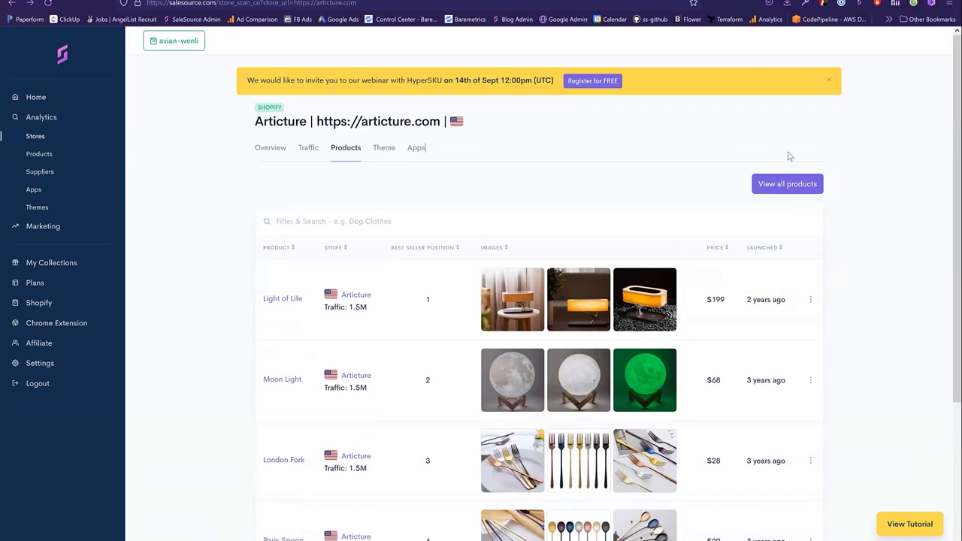
click(787, 184)
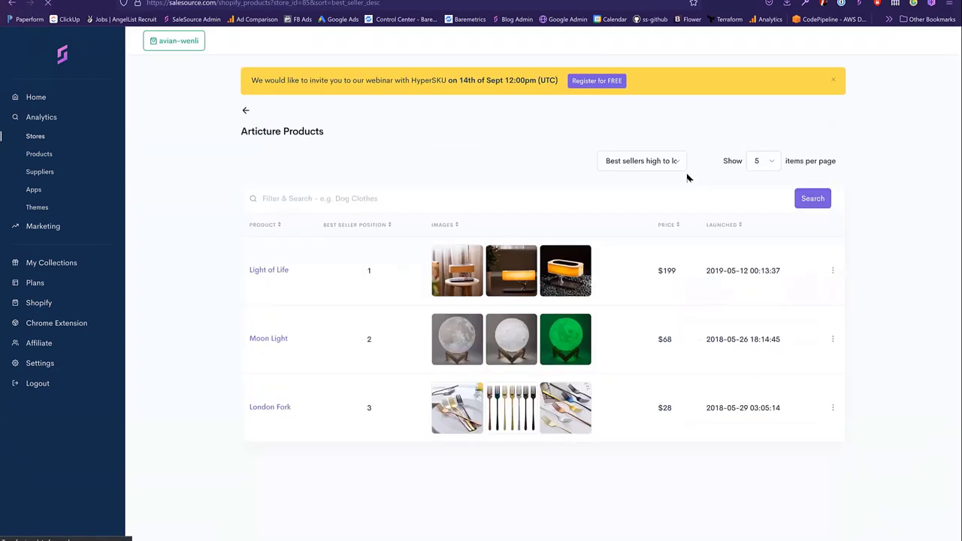
- Sort Articture's product list by newest first and look through its most recently launched products
click(660, 162)
click(654, 219)
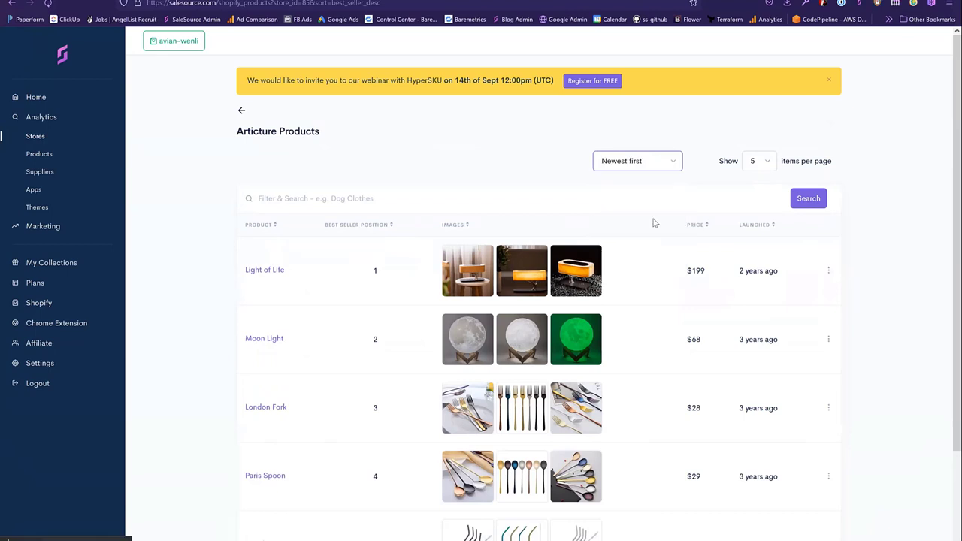
scroll(350, 182, down, 3)
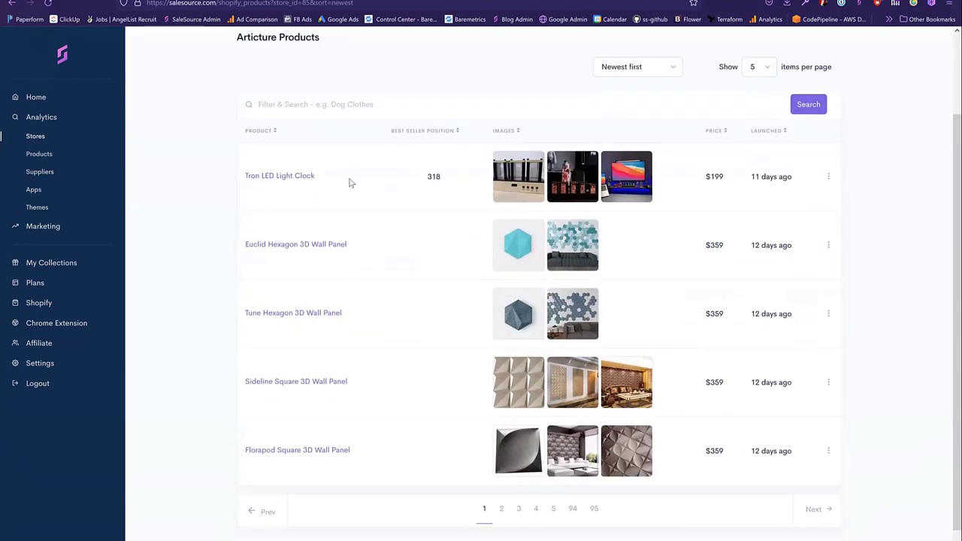
scroll(463, 148, up, 3)
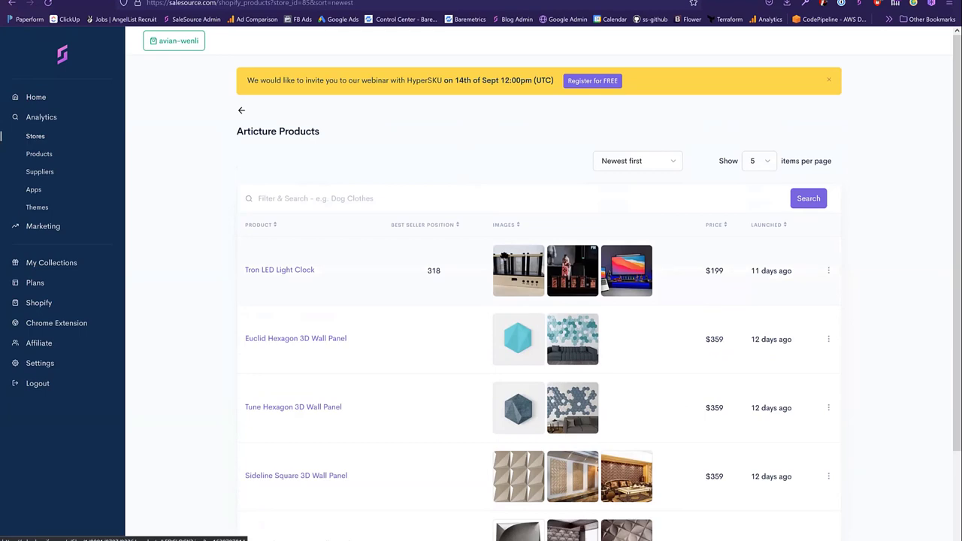
- Enlarge the product images of the Tron LED Light Clock and the Tune and Euclid Hexagon 3D Wall Panels
click(504, 257)
scroll(504, 260, down, 1)
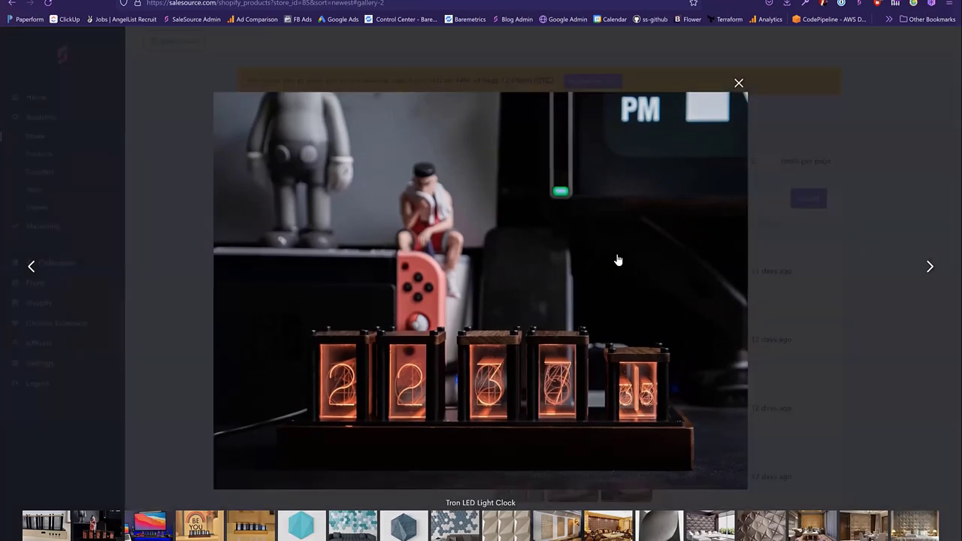
key(Escape)
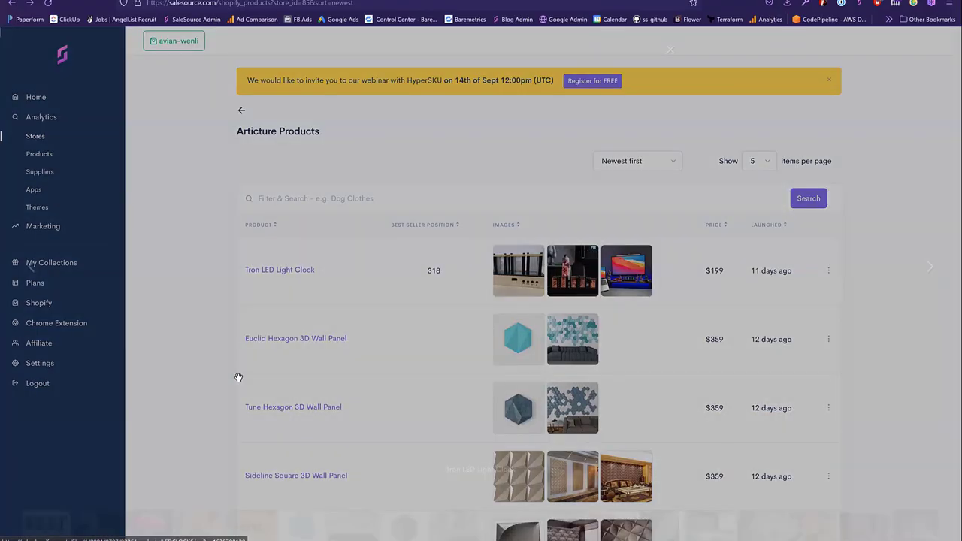
key(Escape)
scroll(296, 338, down, 1)
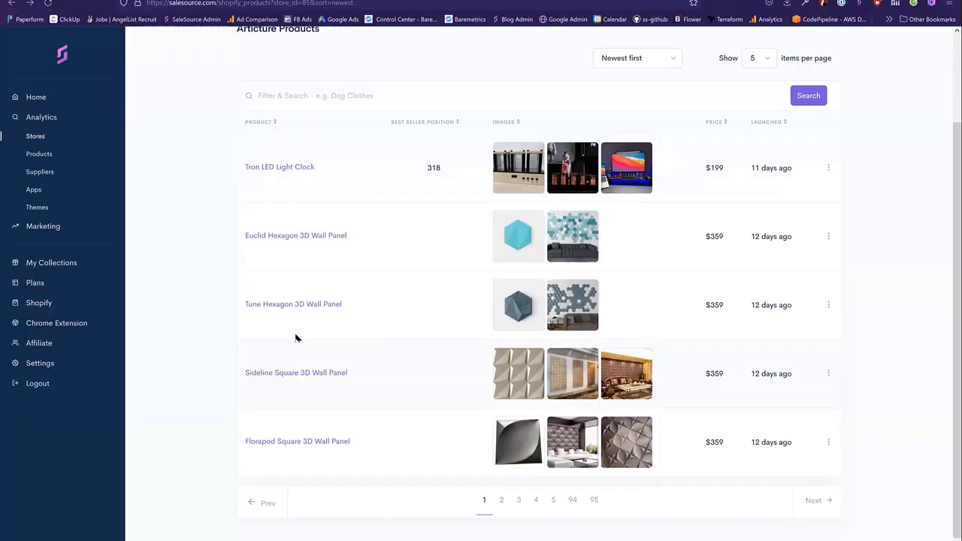
click(520, 314)
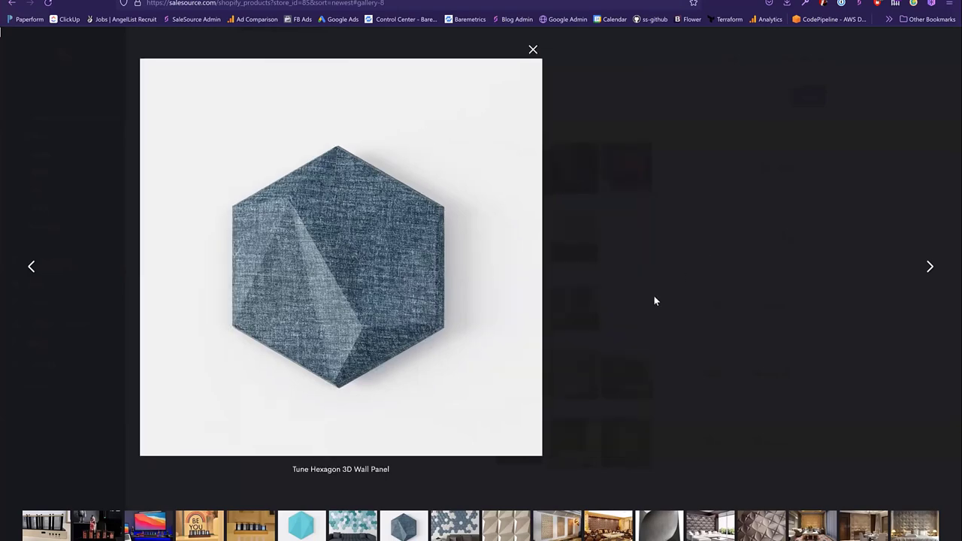
click(654, 300)
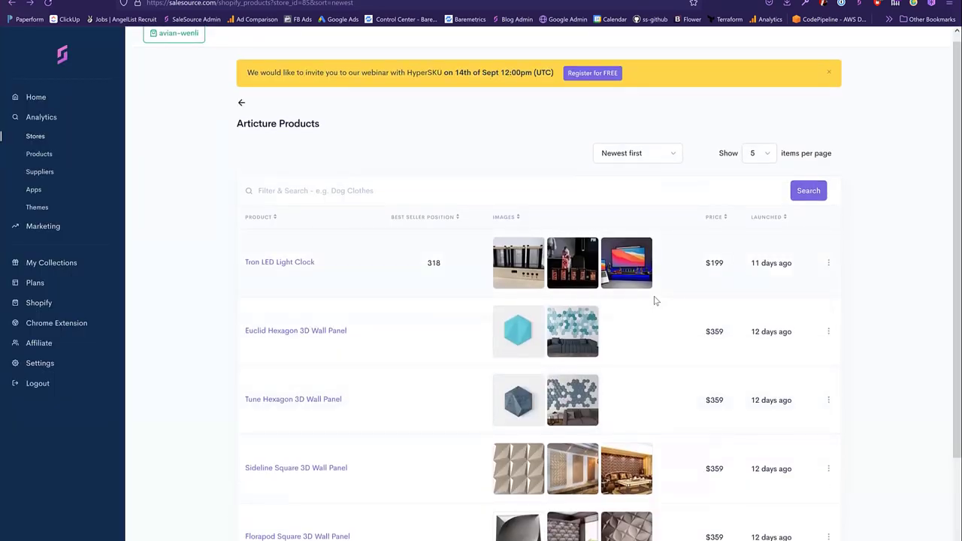
scroll(654, 301, down, 2)
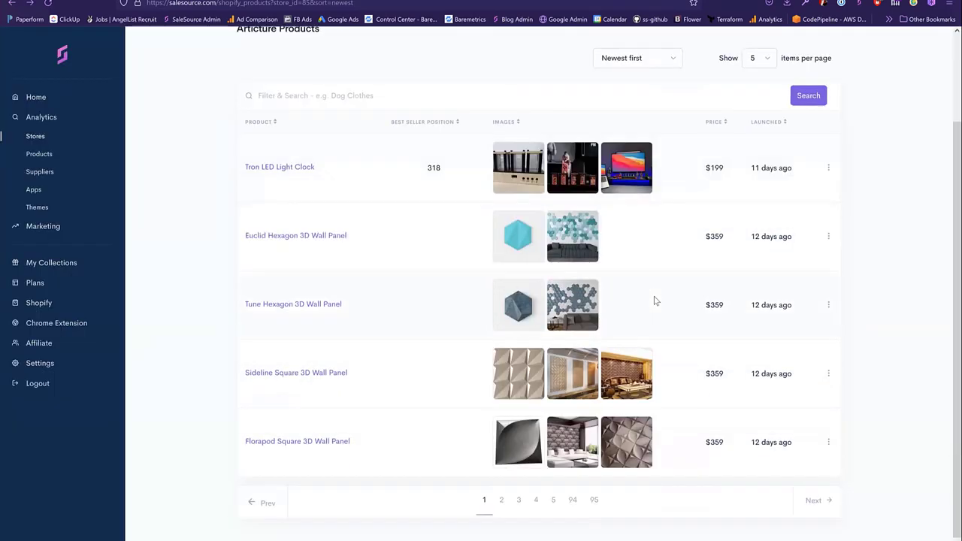
scroll(644, 374, up, 1)
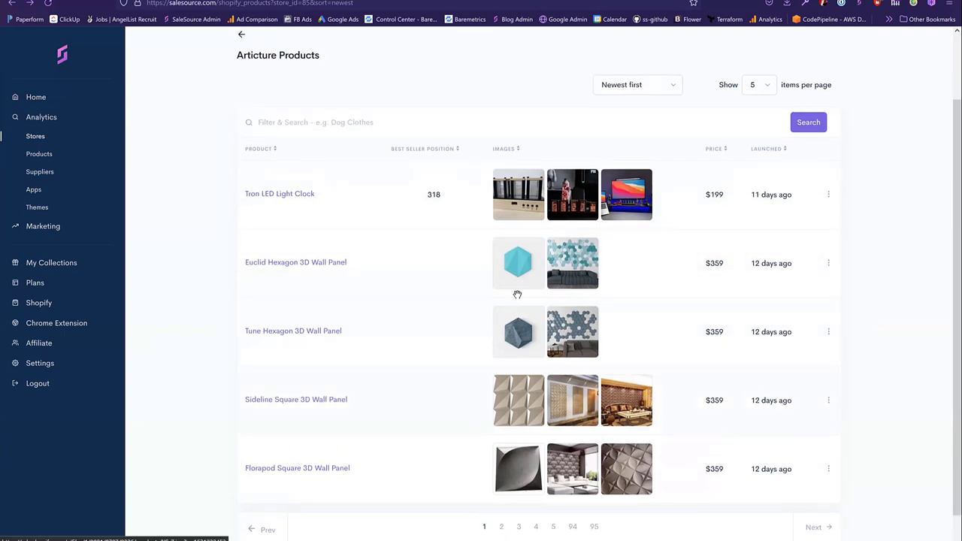
click(507, 274)
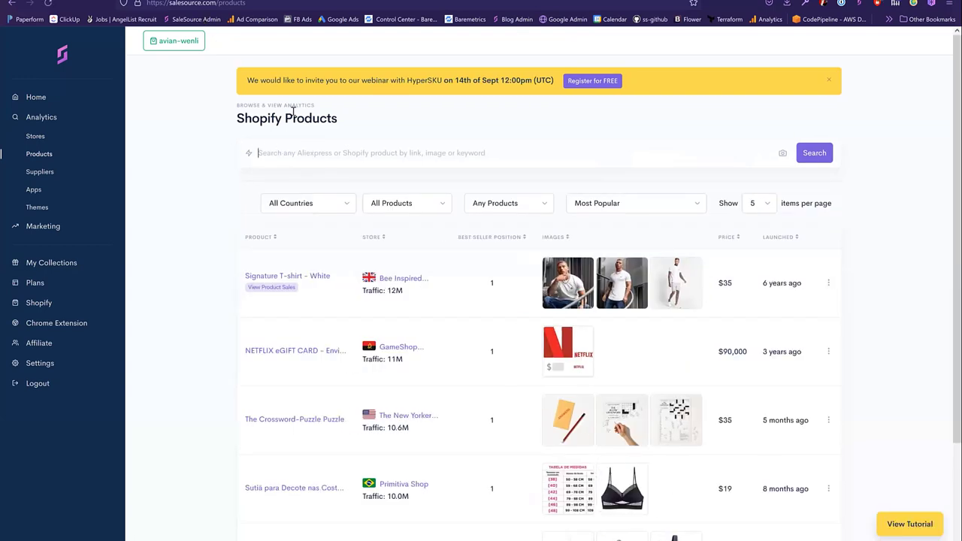
text(arti)
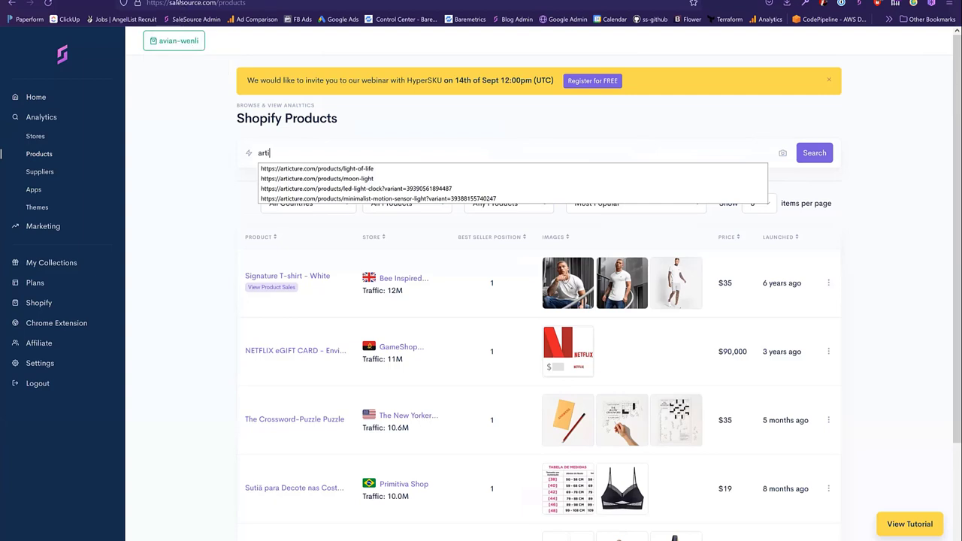
key(Return)
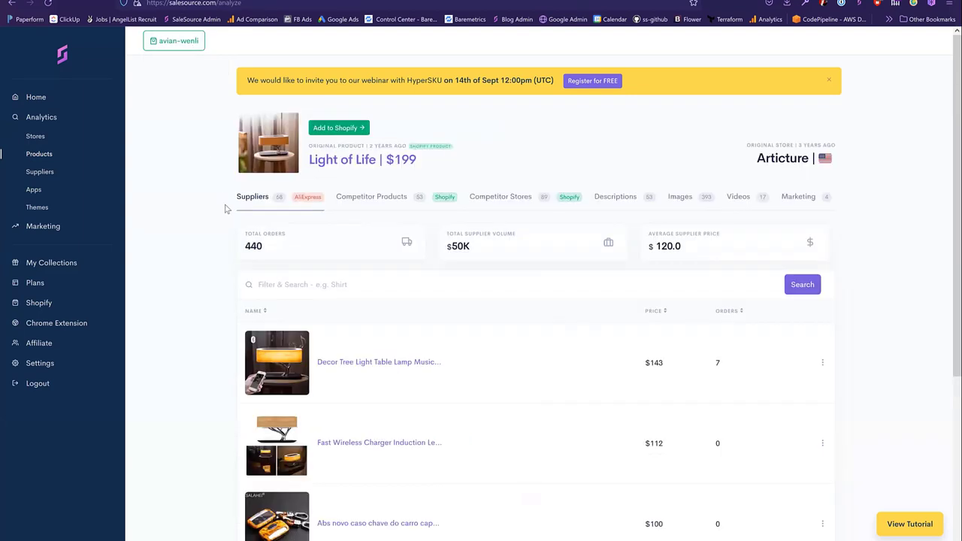
scroll(225, 209, down, 2)
scroll(225, 209, up, 2)
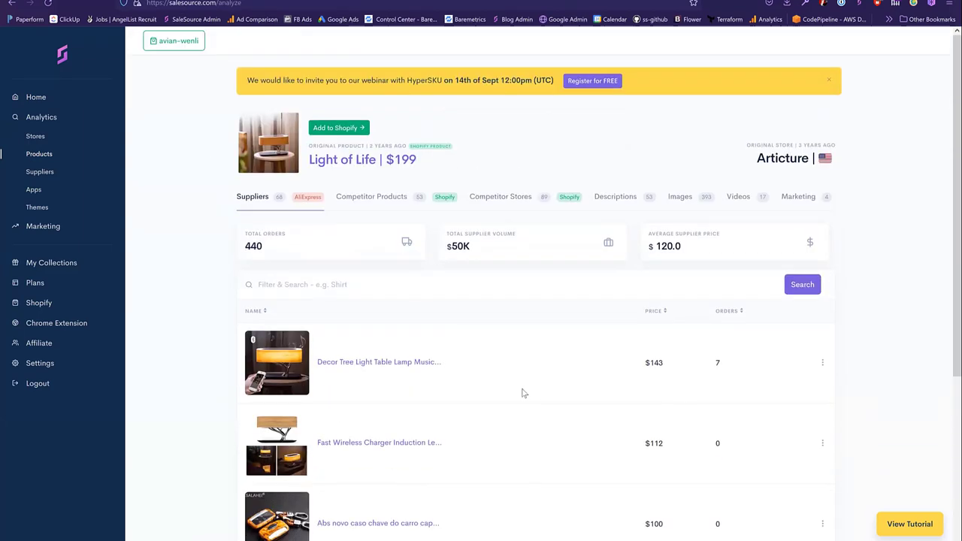
- Sort the Light of Life suppliers by orders, highest first, and compare the supplier prices with the store's price
click(733, 313)
click(731, 312)
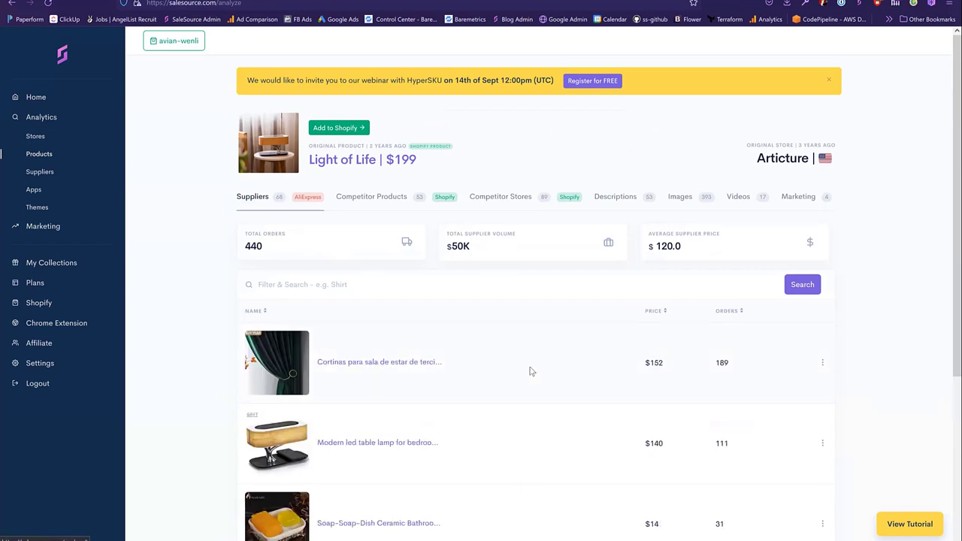
scroll(530, 370, down, 2)
scroll(403, 211, up, 2)
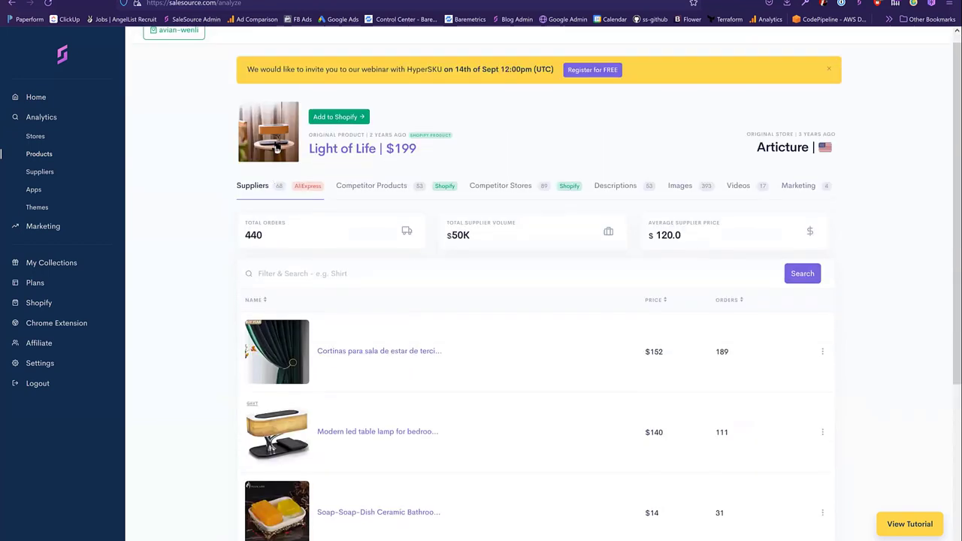
scroll(405, 353, down, 1)
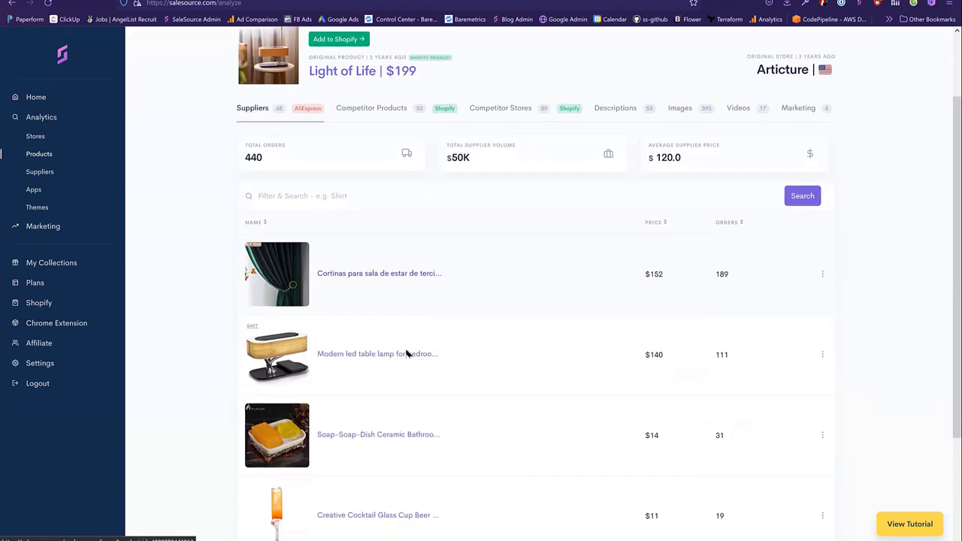
scroll(451, 226, up, 1)
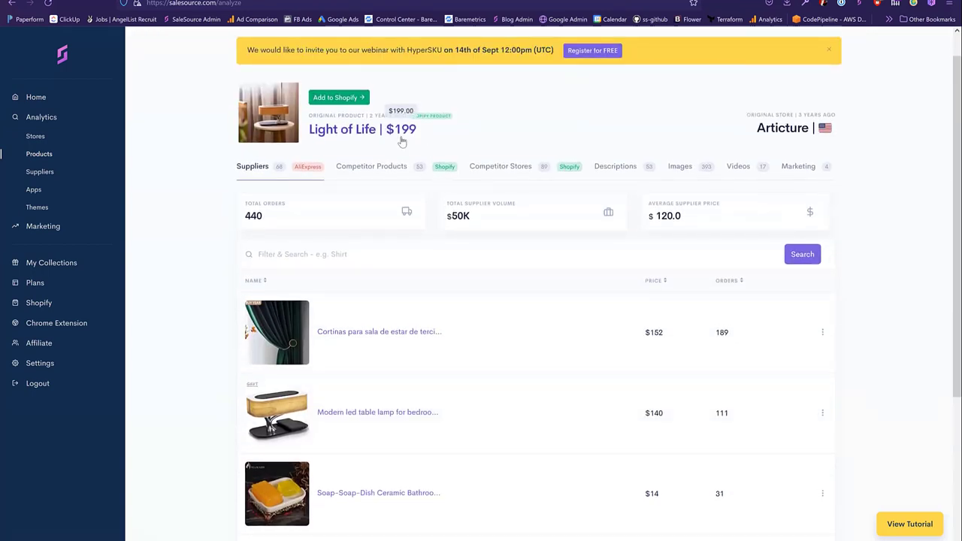
- Open the AliExpress listing of the supplier's Modern led table lamp and examine its price, reviews, orders and shipping
click(822, 413)
click(801, 432)
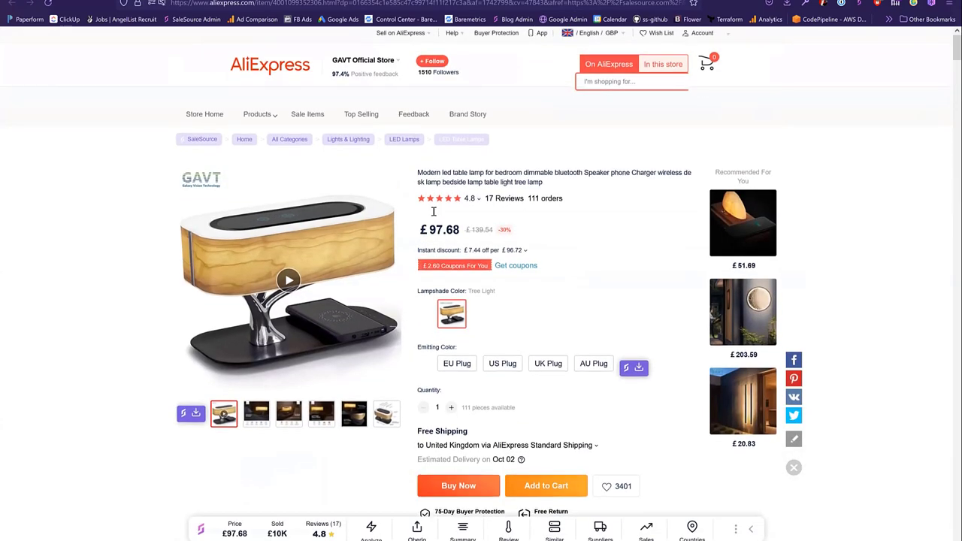
scroll(434, 212, down, 1)
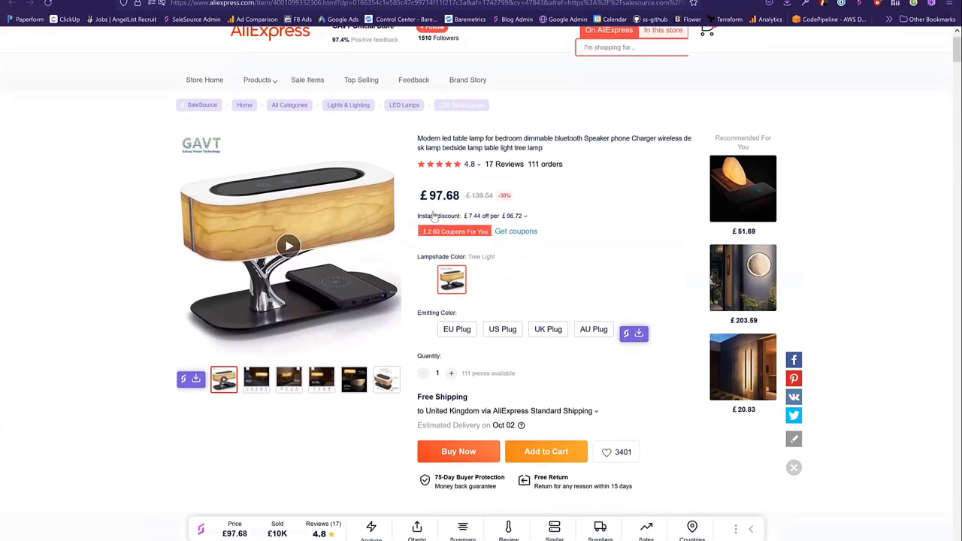
scroll(457, 162, down, 1)
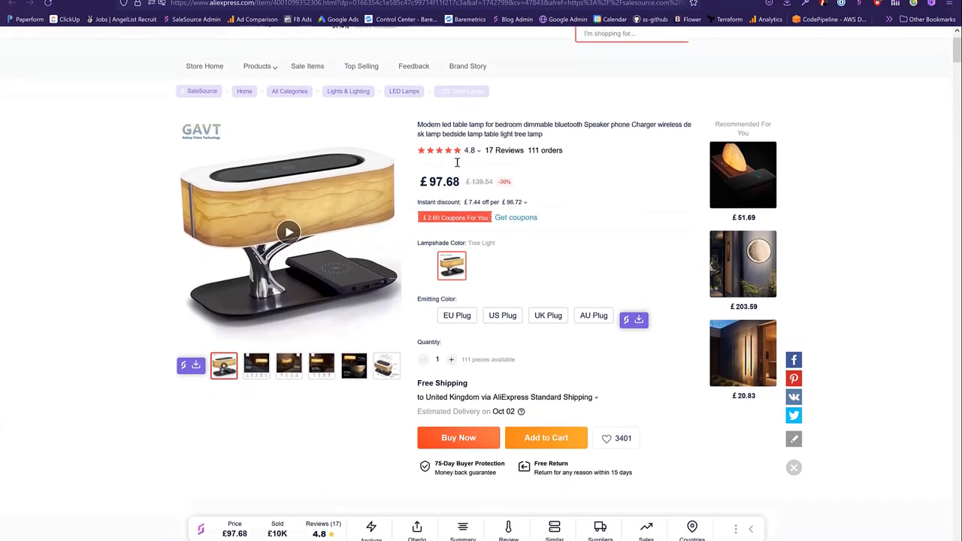
scroll(456, 163, down, 1)
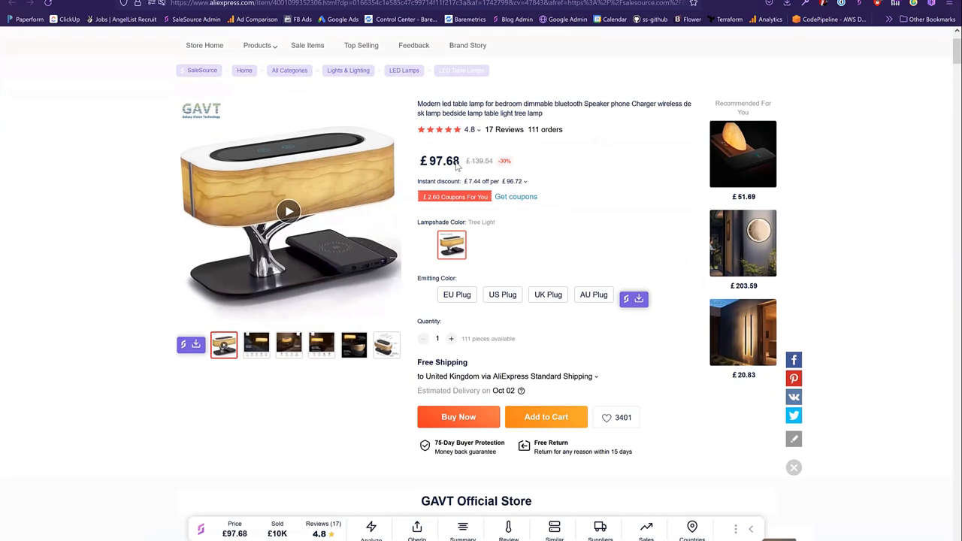
scroll(456, 166, up, 2)
scroll(436, 237, down, 2)
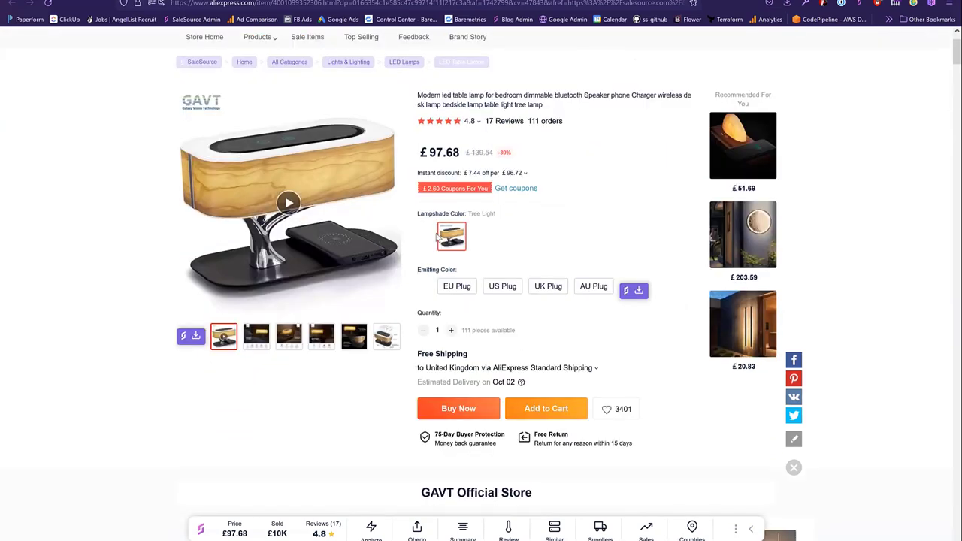
scroll(436, 237, down, 1)
scroll(434, 235, up, 3)
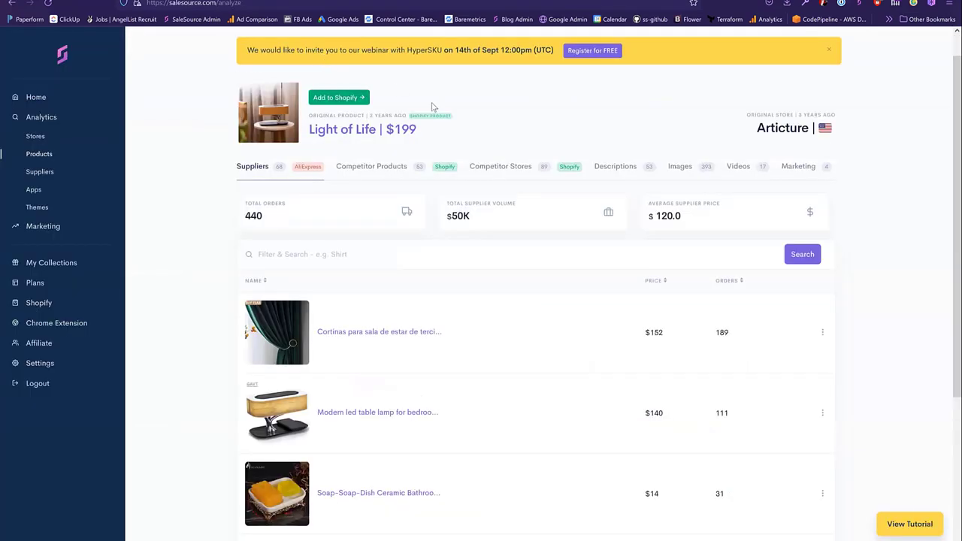
- View the competitor products for Light of Life and look through the Shopify stores selling similar lamps
scroll(406, 171, up, 1)
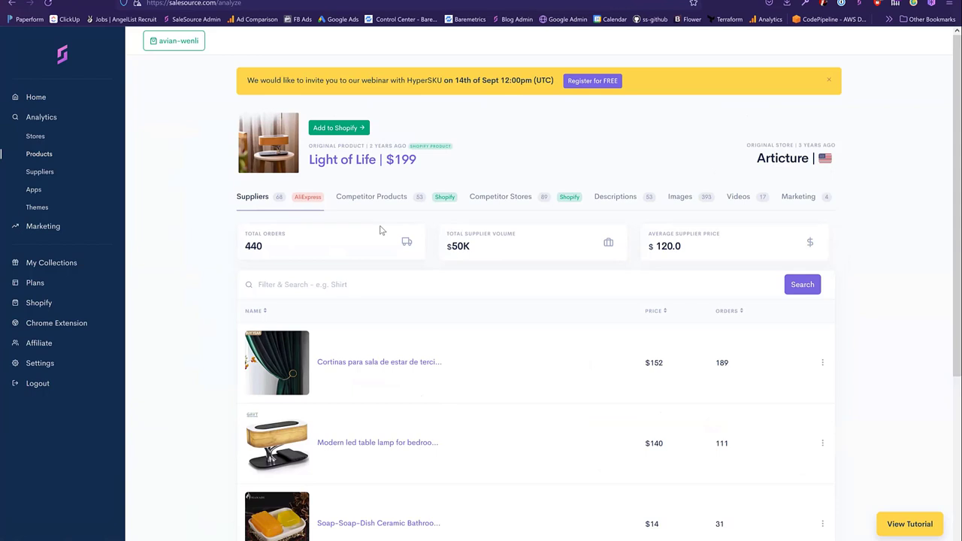
click(391, 197)
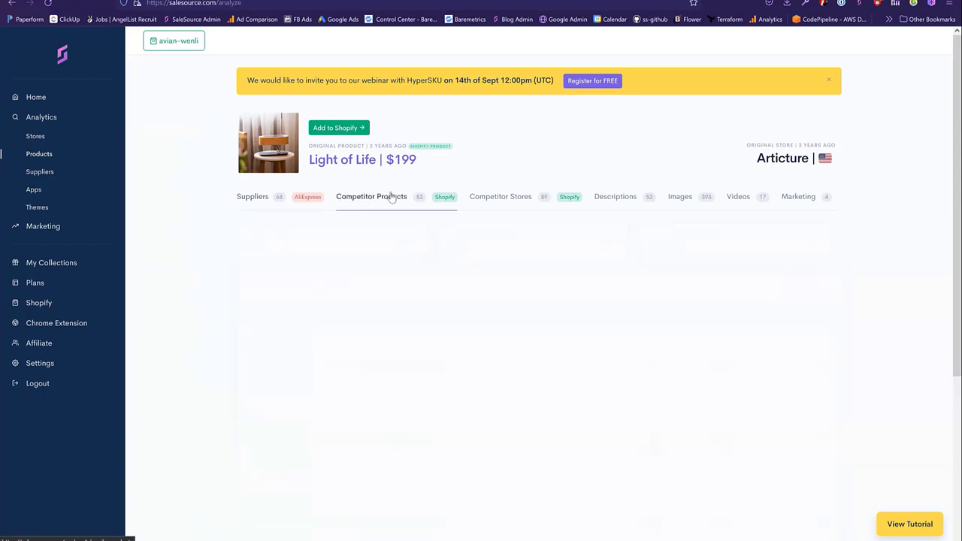
scroll(413, 302, down, 3)
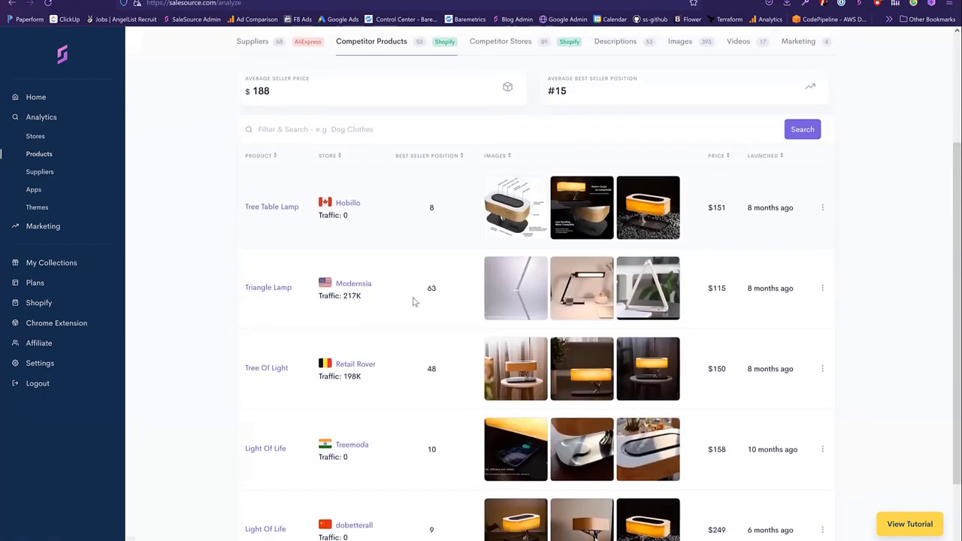
scroll(412, 301, down, 2)
scroll(413, 301, up, 1)
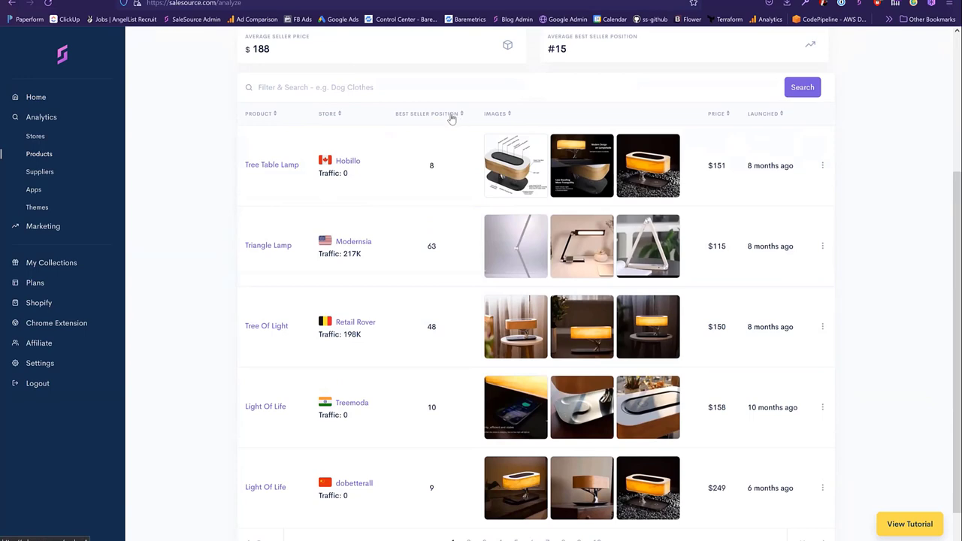
- Sort the competitor products by best seller position and then by store, and compare the stores' traffic
click(451, 117)
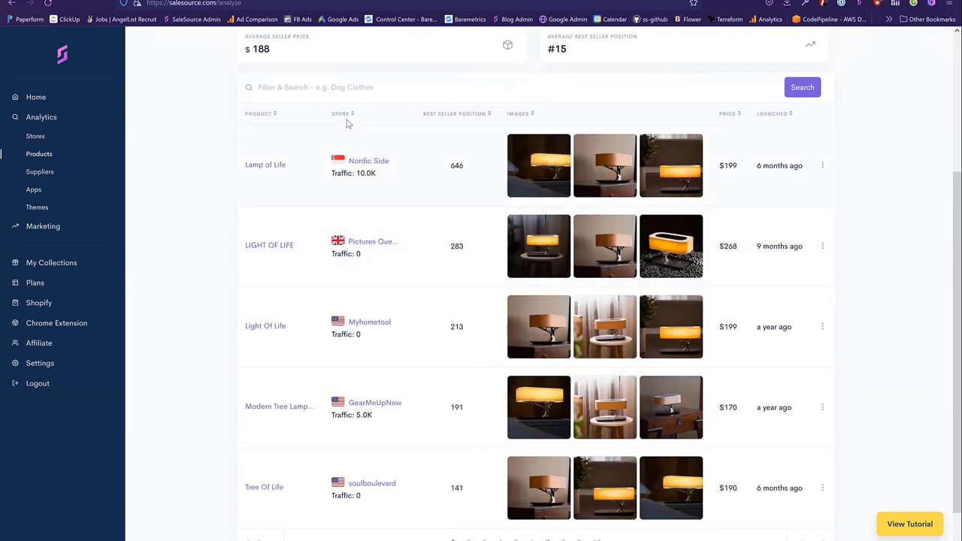
click(343, 115)
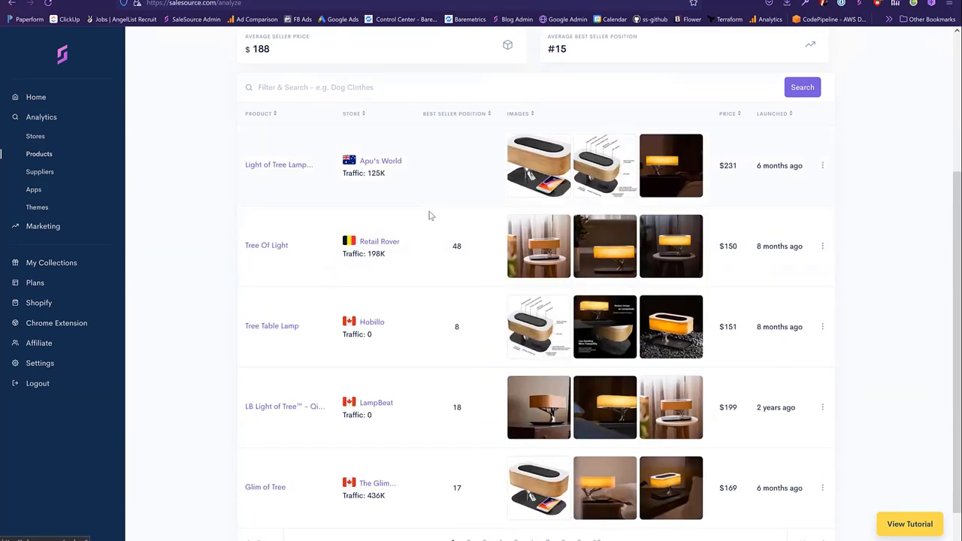
scroll(406, 180, down, 1)
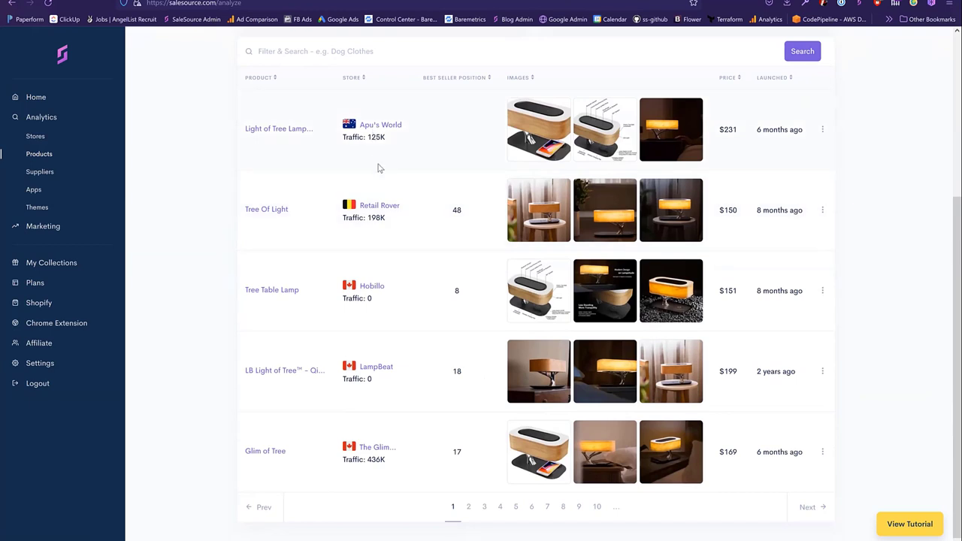
scroll(398, 335, up, 1)
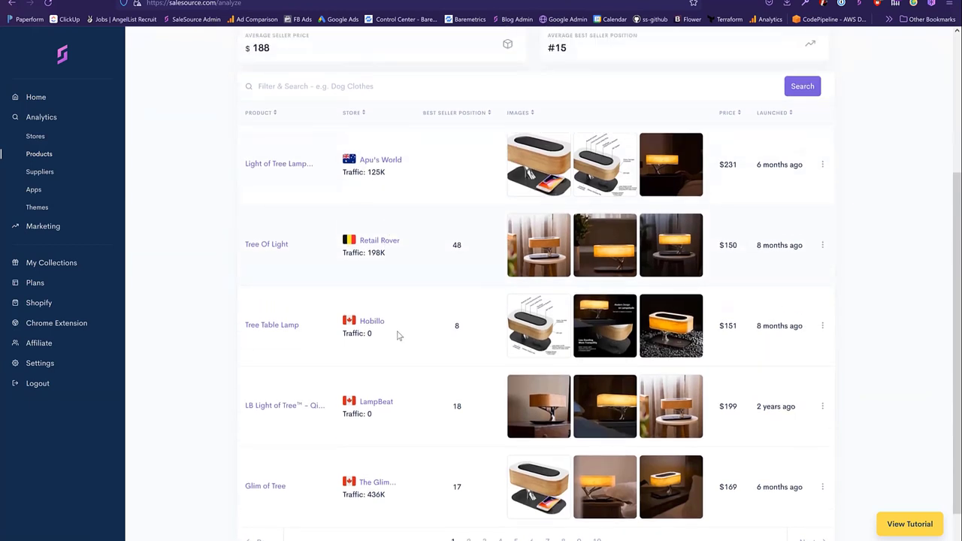
scroll(398, 335, down, 1)
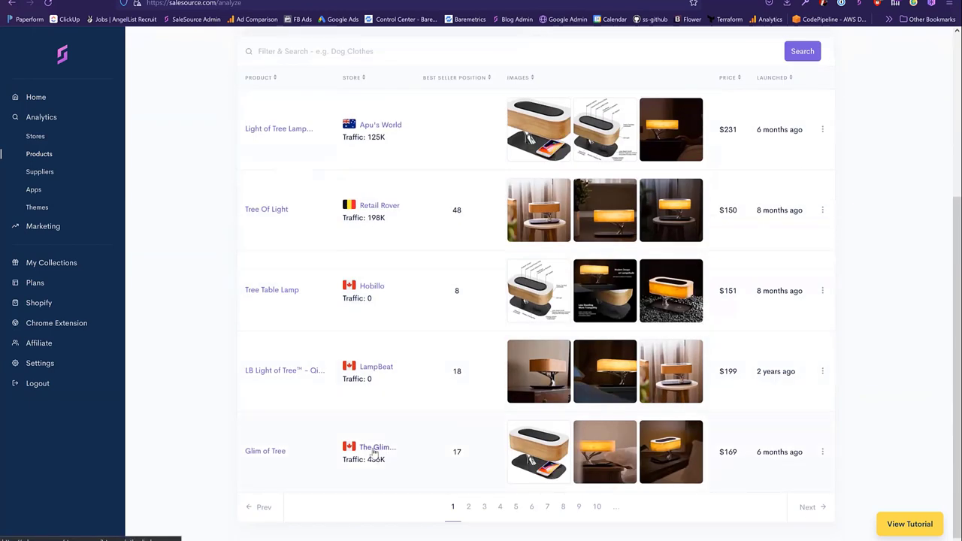
- Open the analytics of The Glim House, the store selling Glim of Tree, and view its products
click(374, 451)
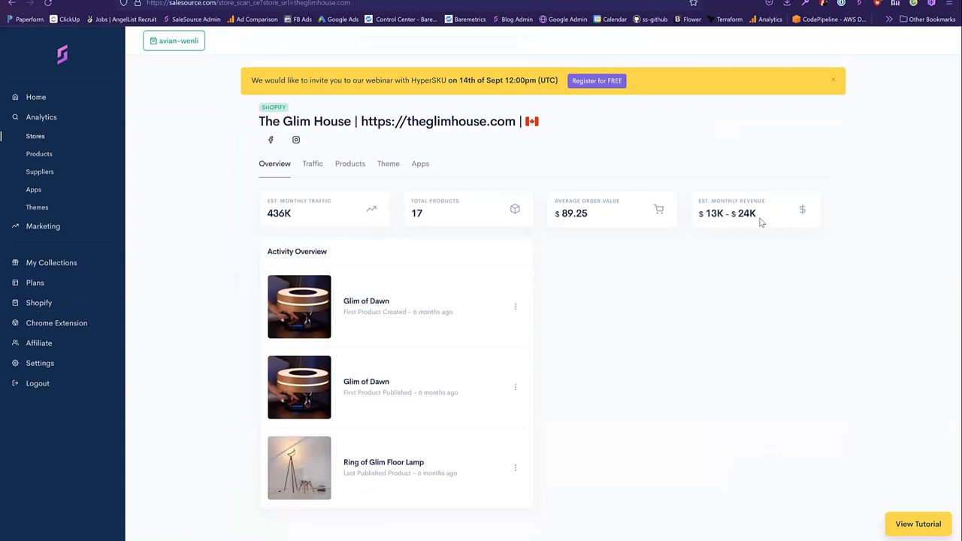
click(341, 176)
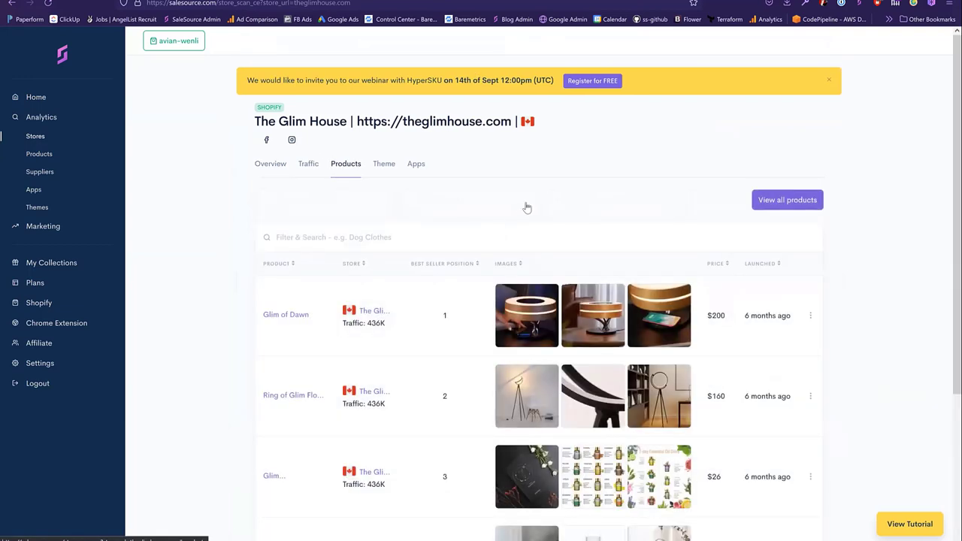
- Enlarge the image of The Glim House's best-selling product Glim of Dawn, close it and check which theme the store uses
scroll(527, 207, down, 2)
click(529, 200)
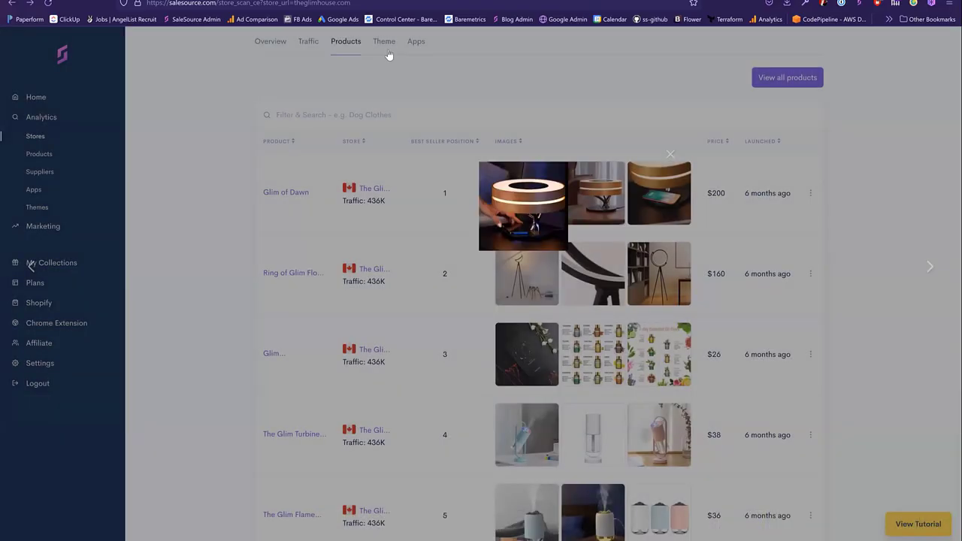
click(389, 55)
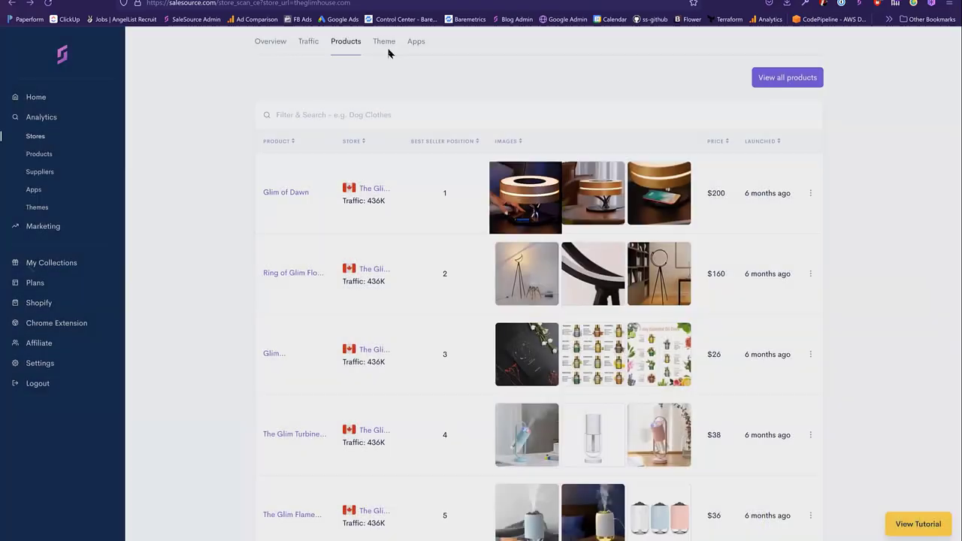
click(389, 52)
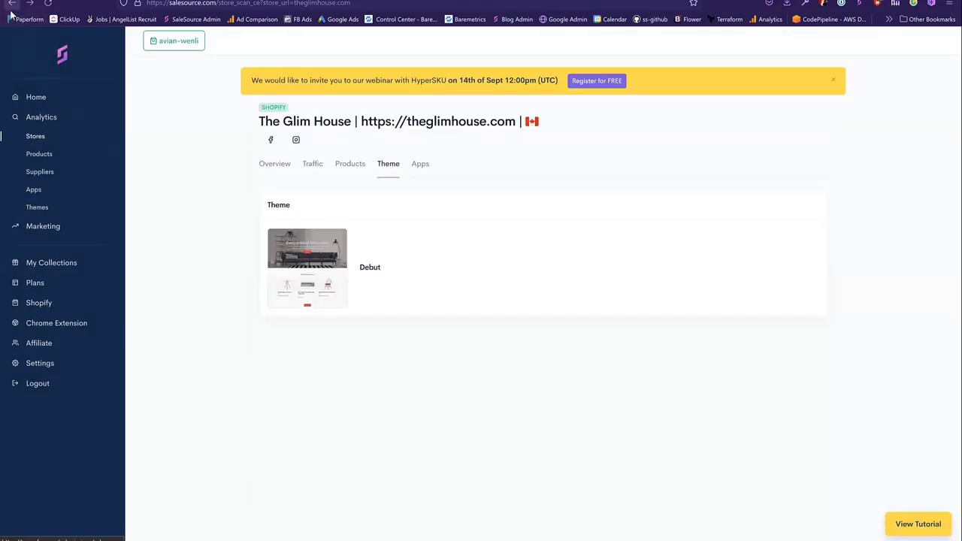
- Return to the Light of Life analysis and look through its competitor stores and their traffic
click(10, 12)
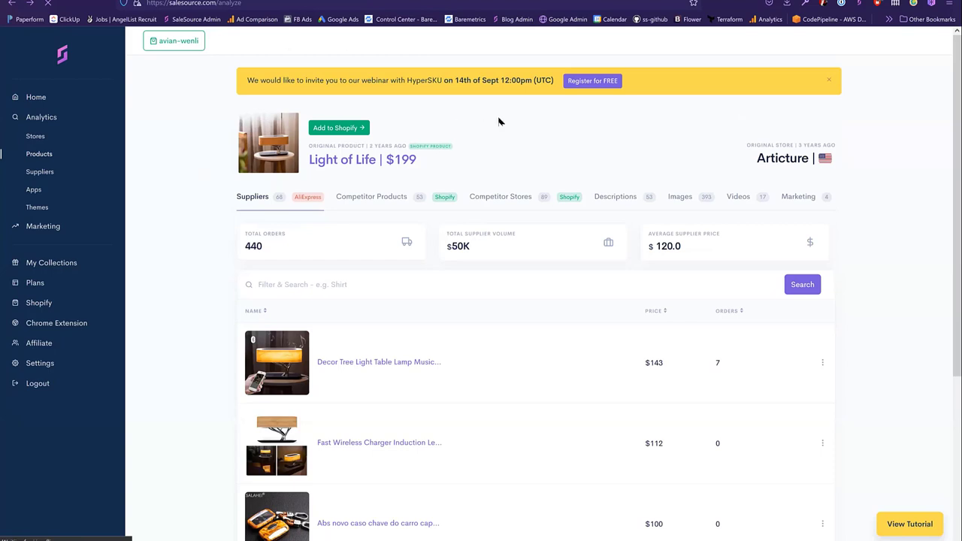
click(494, 196)
scroll(448, 303, down, 3)
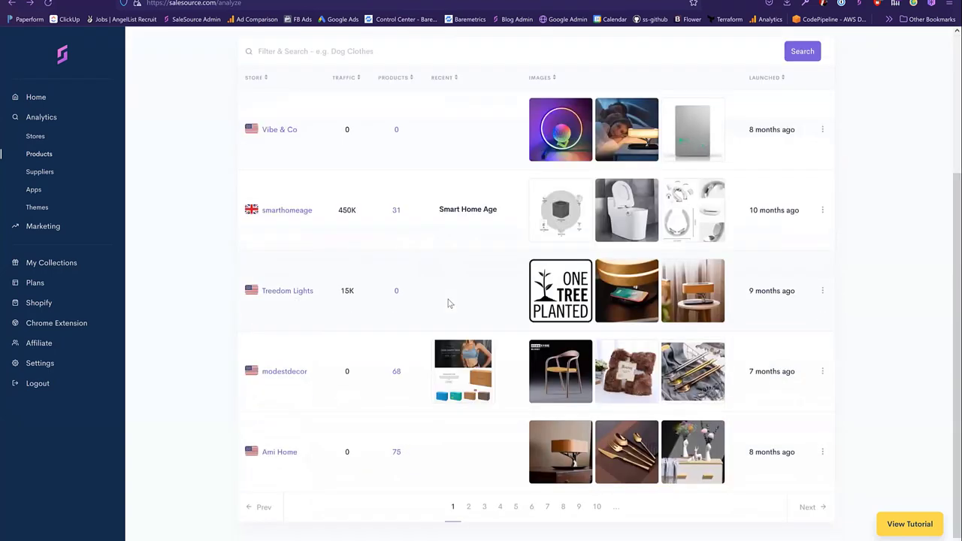
scroll(602, 214, up, 2)
- Read through the product descriptions that competing stores use for Light of Life
click(615, 138)
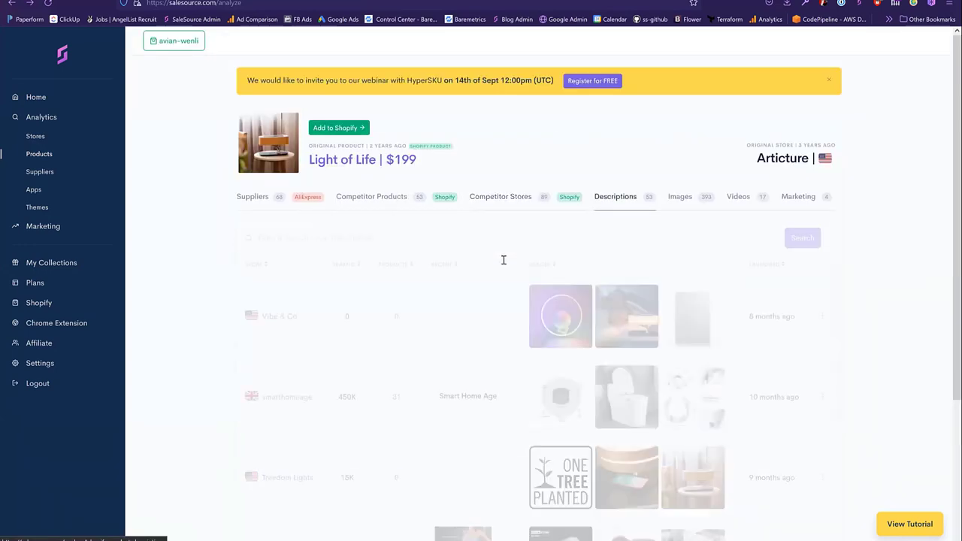
scroll(404, 279, down, 5)
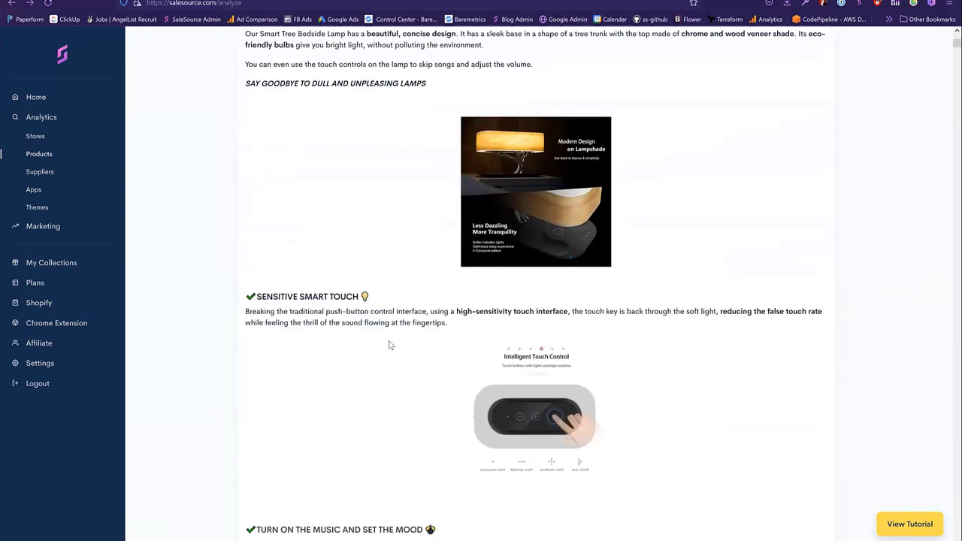
scroll(388, 344, up, 2)
scroll(389, 344, down, 6)
scroll(389, 345, down, 15)
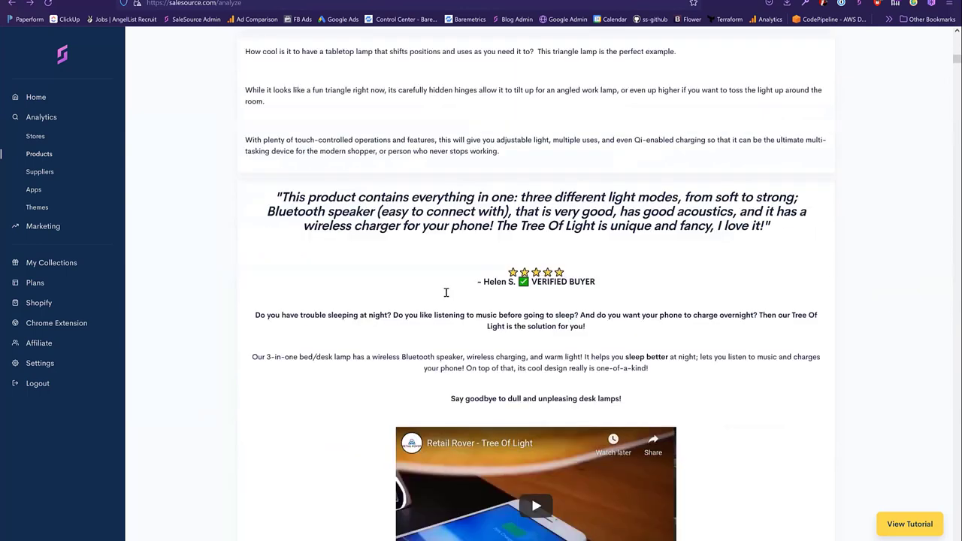
scroll(446, 293, down, 20)
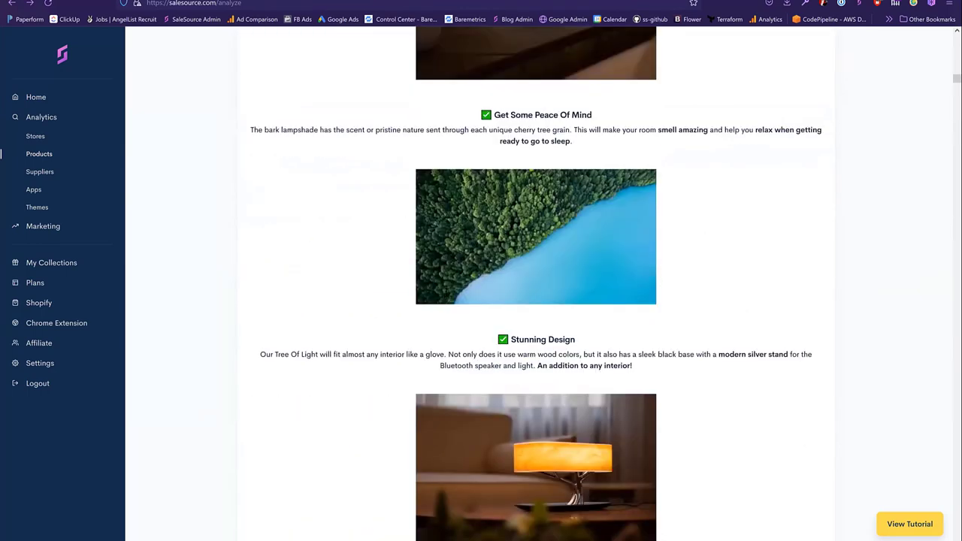
scroll(445, 291, down, 5)
scroll(446, 297, down, 20)
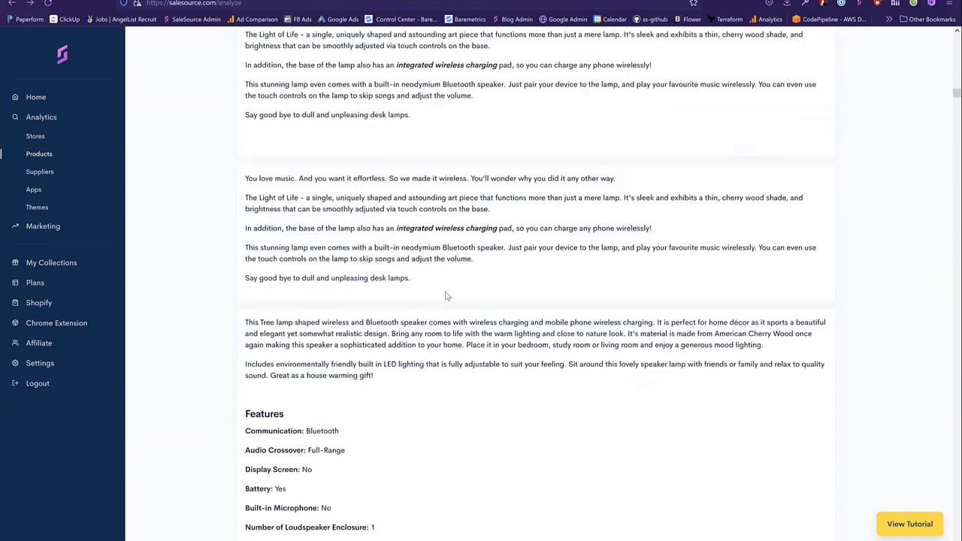
scroll(446, 296, up, 20)
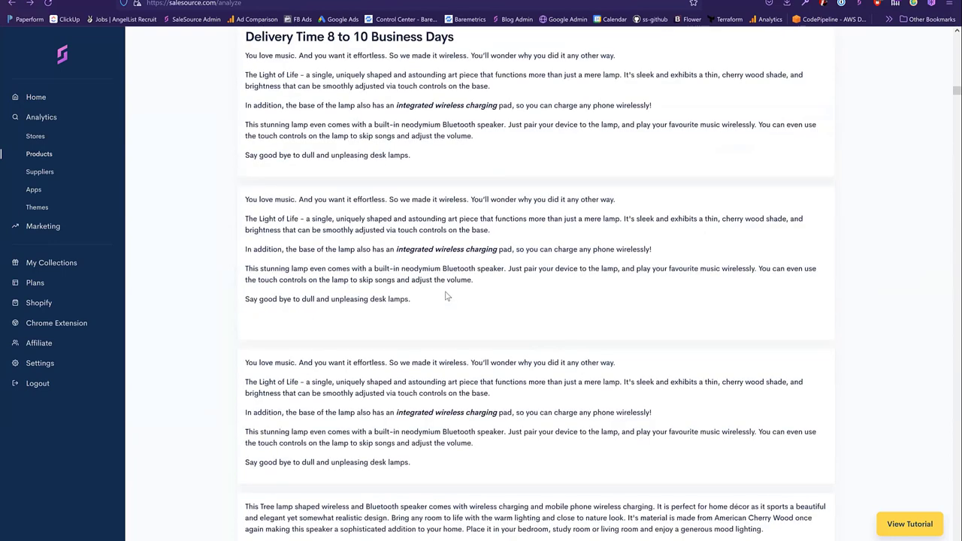
scroll(445, 296, up, 8)
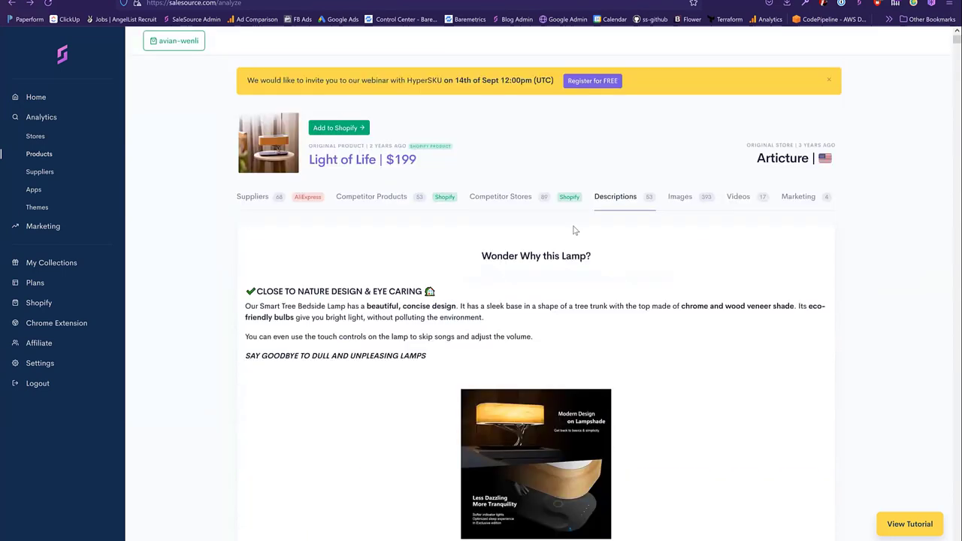
- View the images collected for Light of Life and play part of its first product video with the sound muted
click(693, 202)
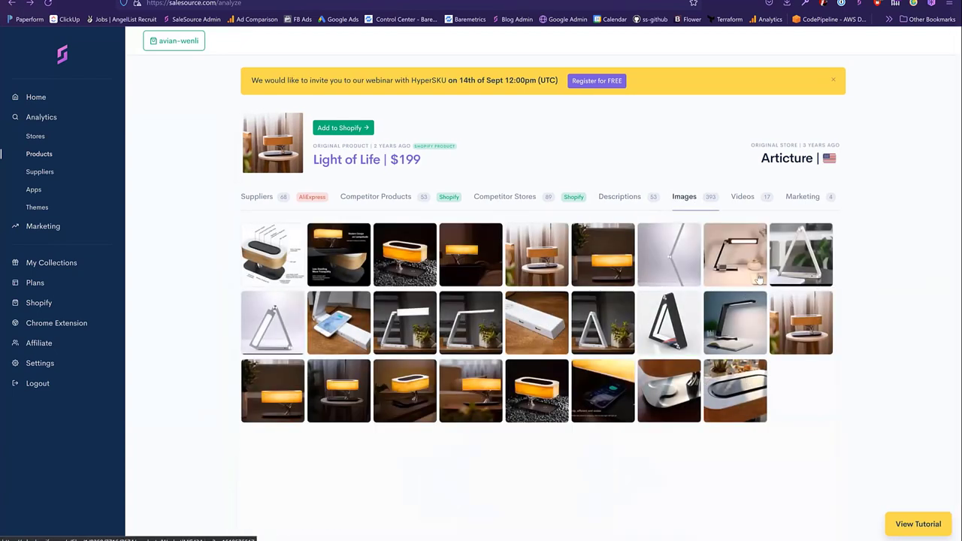
click(742, 197)
scroll(610, 326, down, 1)
scroll(609, 325, down, 1)
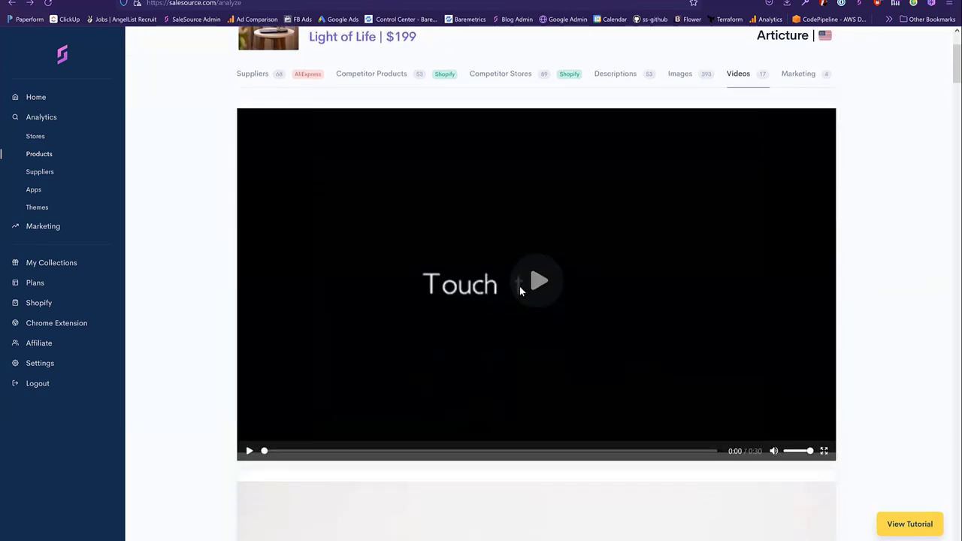
click(526, 284)
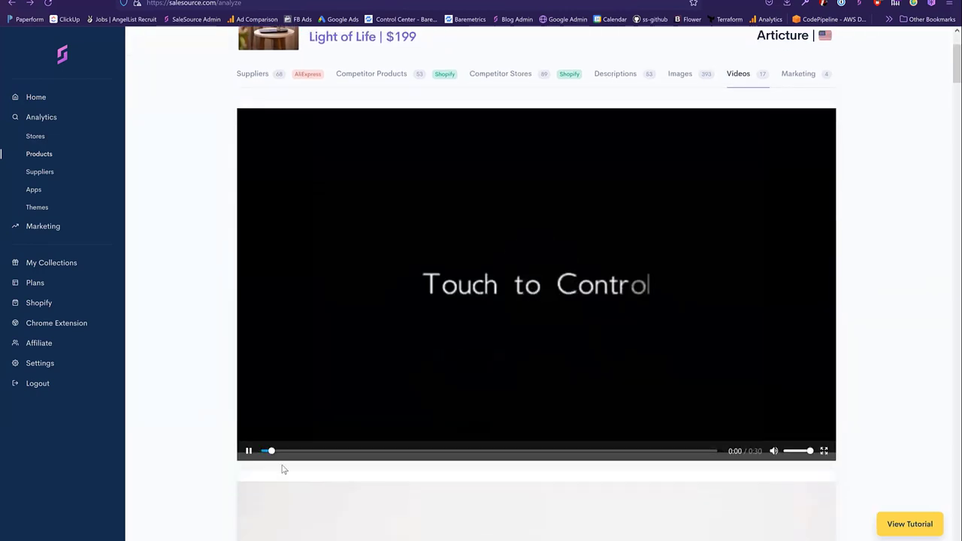
click(773, 451)
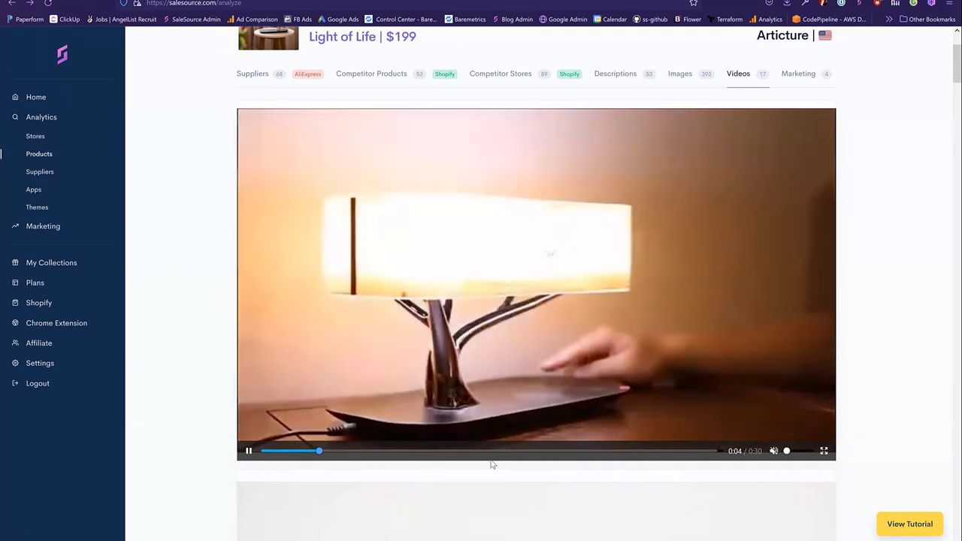
key(Right)
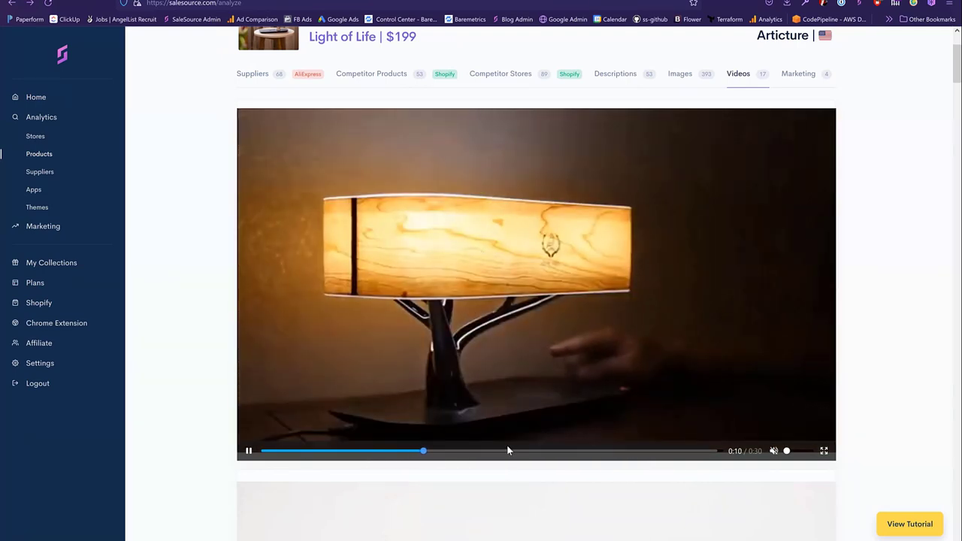
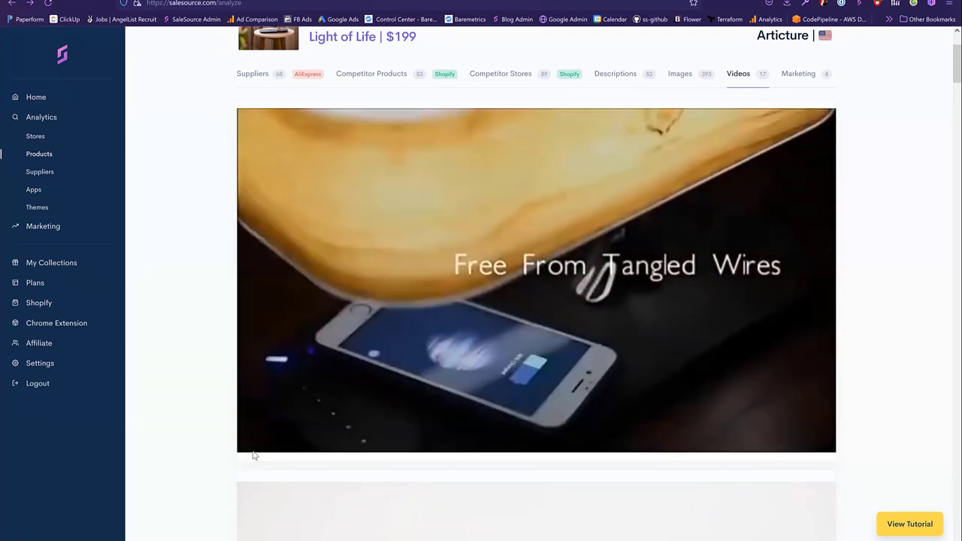
scroll(611, 245, up, 2)
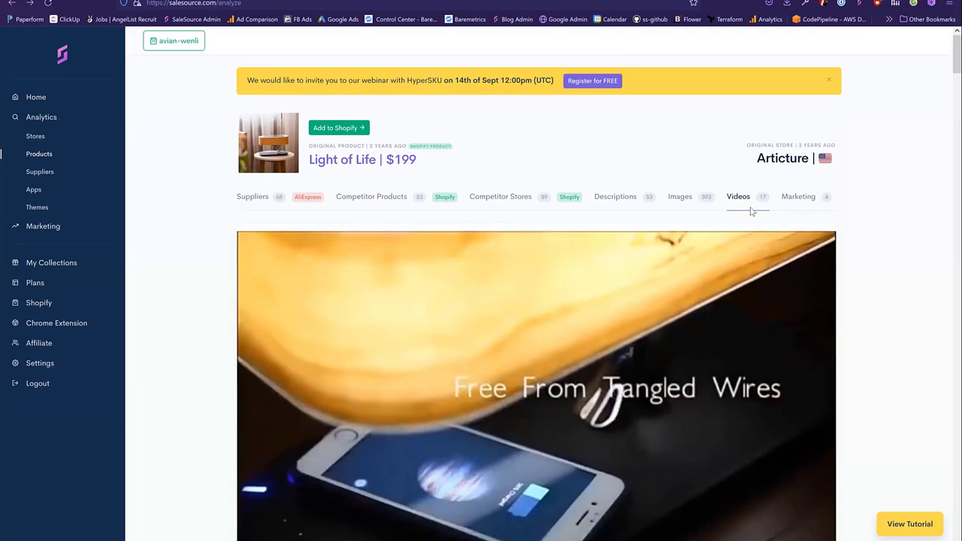
- View Light of Life's marketing keywords and copy the Facebook ad targeting interest "speaker"
click(802, 198)
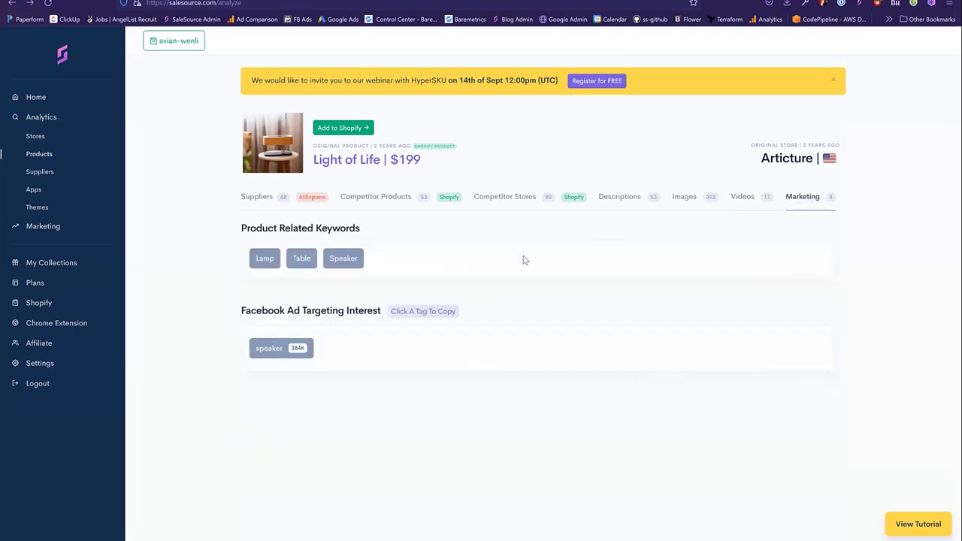
click(298, 345)
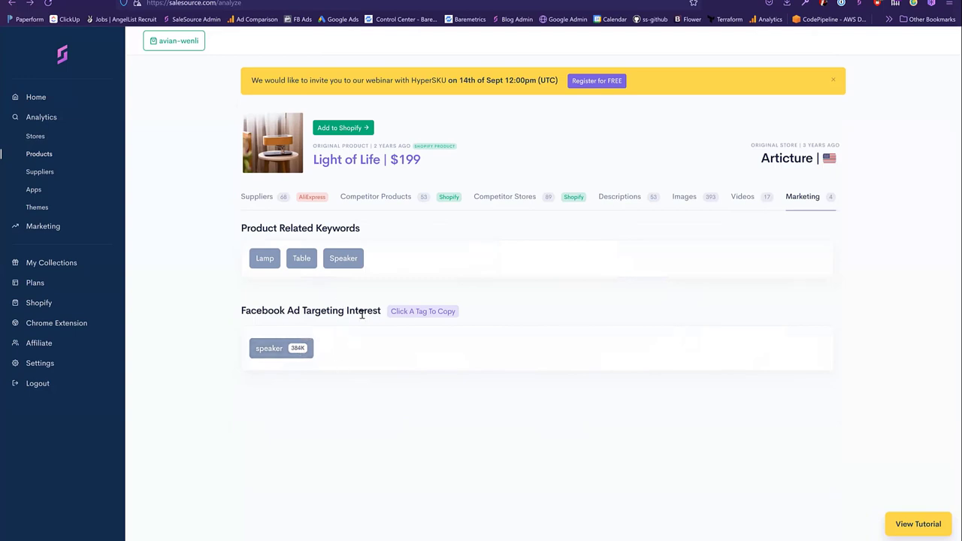
click(72, 327)
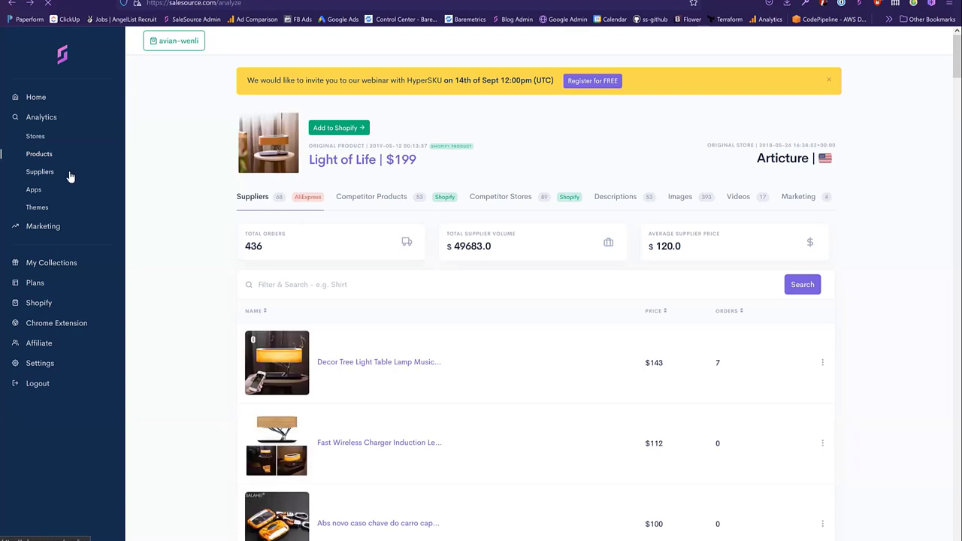
- Open the AliExpress suppliers list and filter it by the Home & Garden category
click(69, 171)
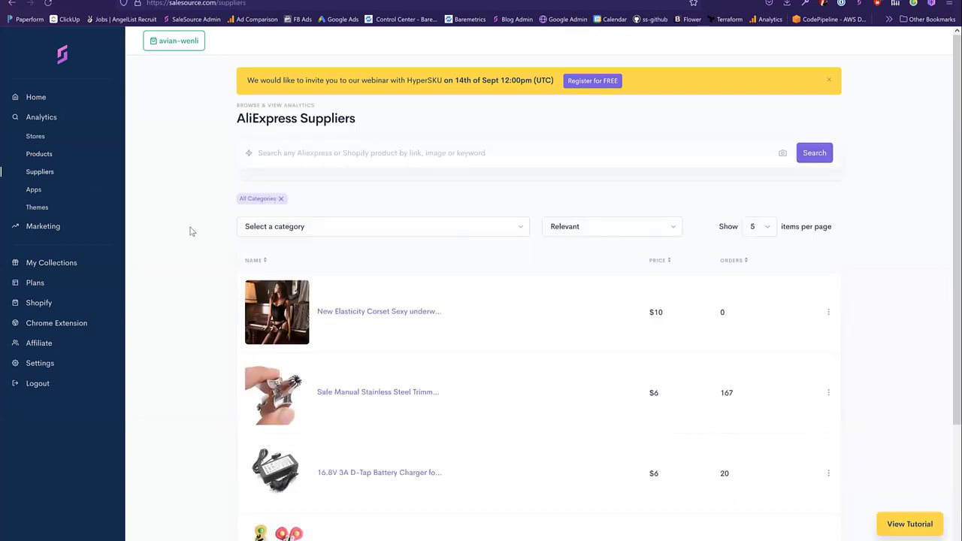
click(309, 233)
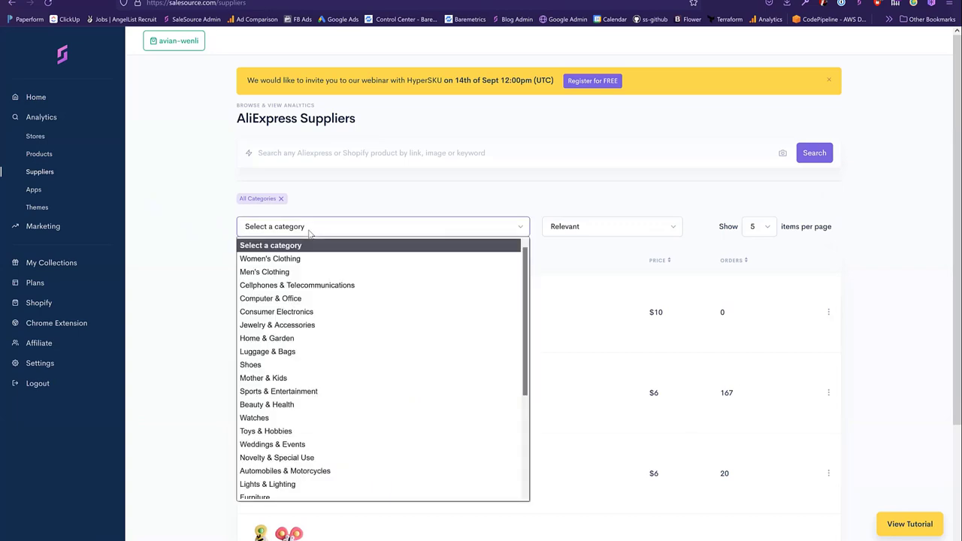
scroll(177, 286, down, 2)
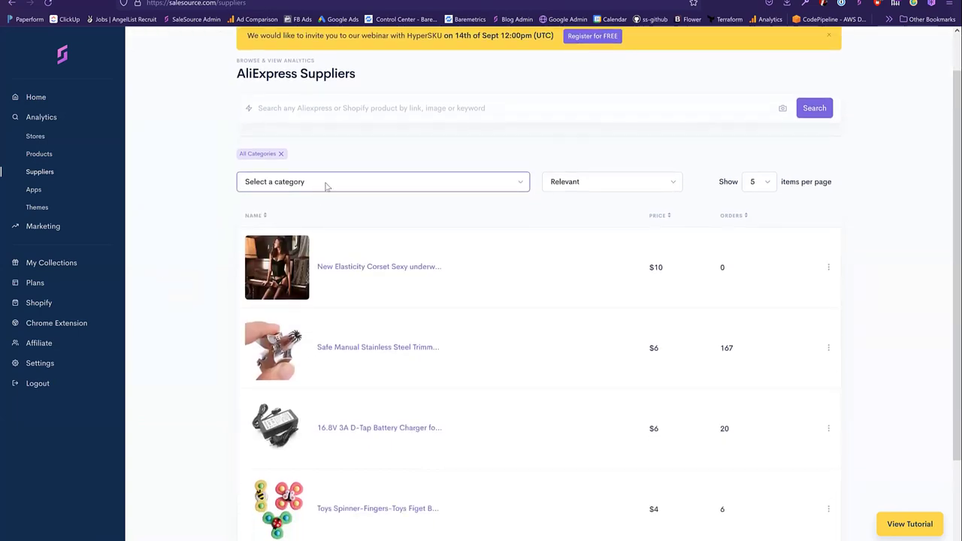
click(327, 186)
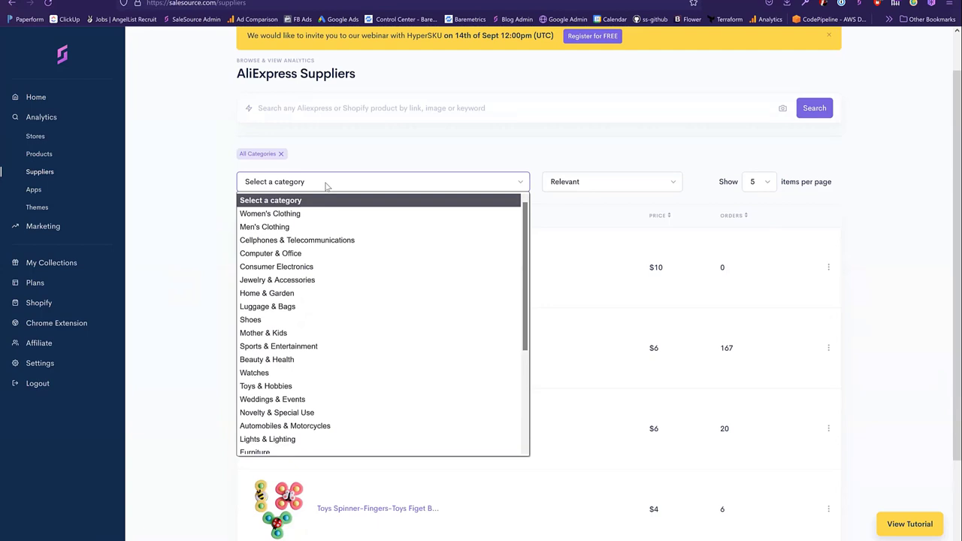
click(303, 294)
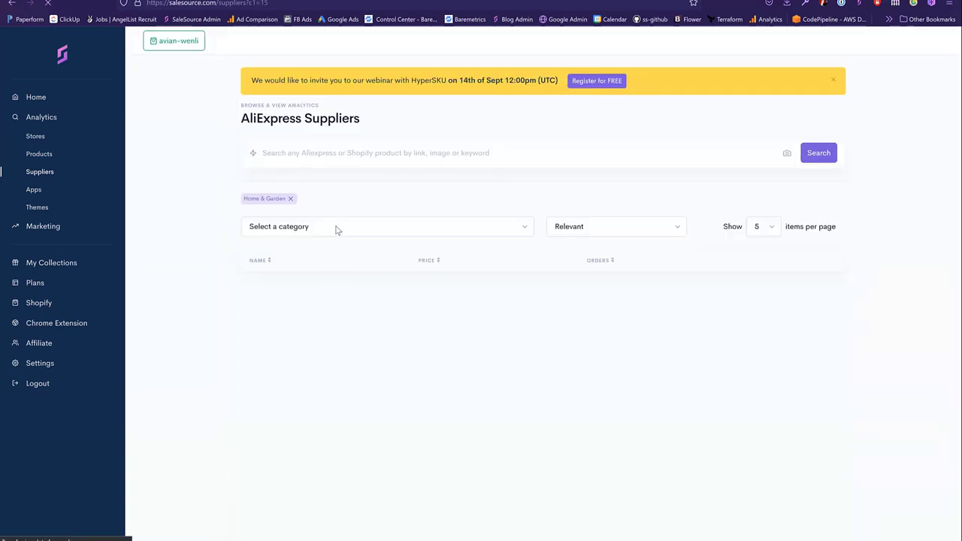
- Narrow the Home & Garden suppliers to Festive & Party Supplies, Event & Party and Party Masks
click(337, 229)
click(333, 229)
click(333, 229)
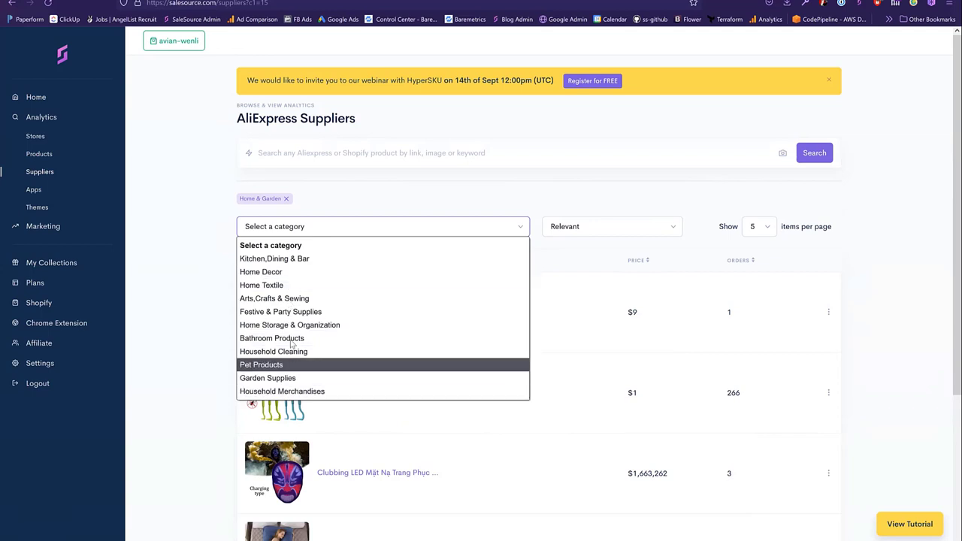
click(292, 311)
click(324, 227)
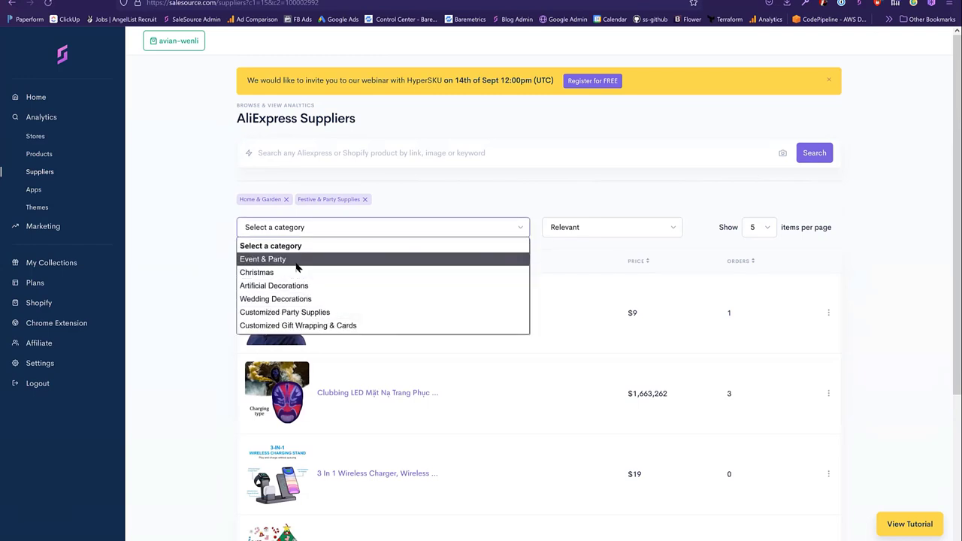
click(296, 261)
click(352, 231)
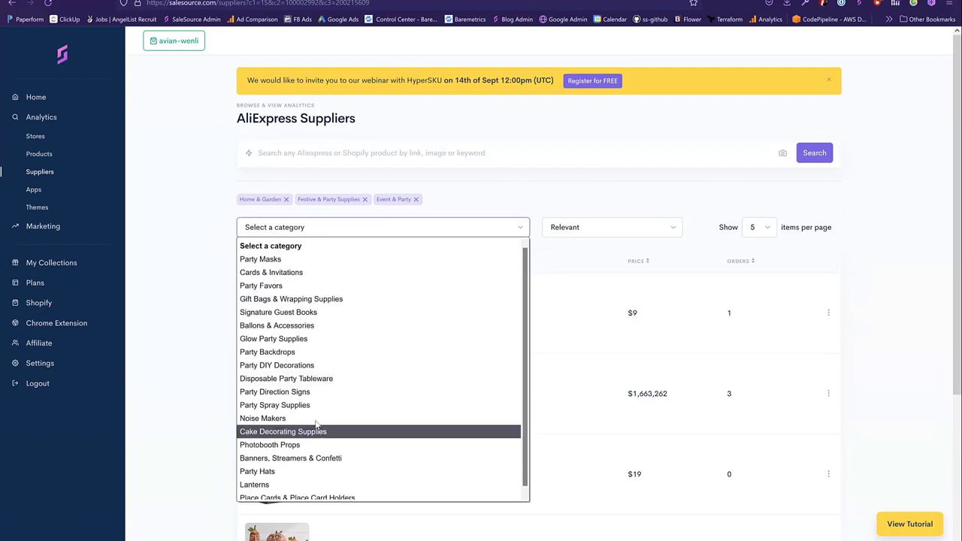
click(294, 259)
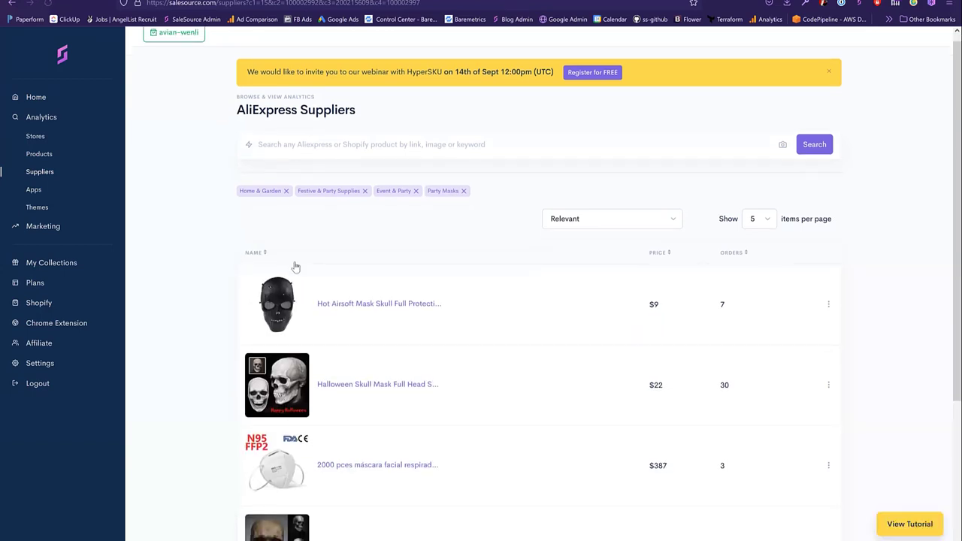
- Look through the party mask suppliers and sort them by orders, high to low
scroll(297, 264, down, 3)
scroll(297, 380, down, 2)
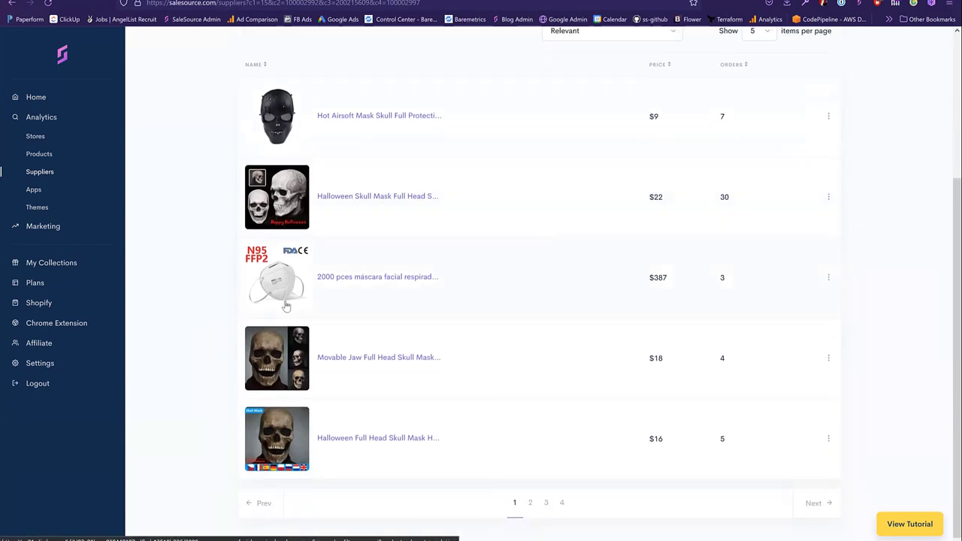
scroll(296, 381, up, 3)
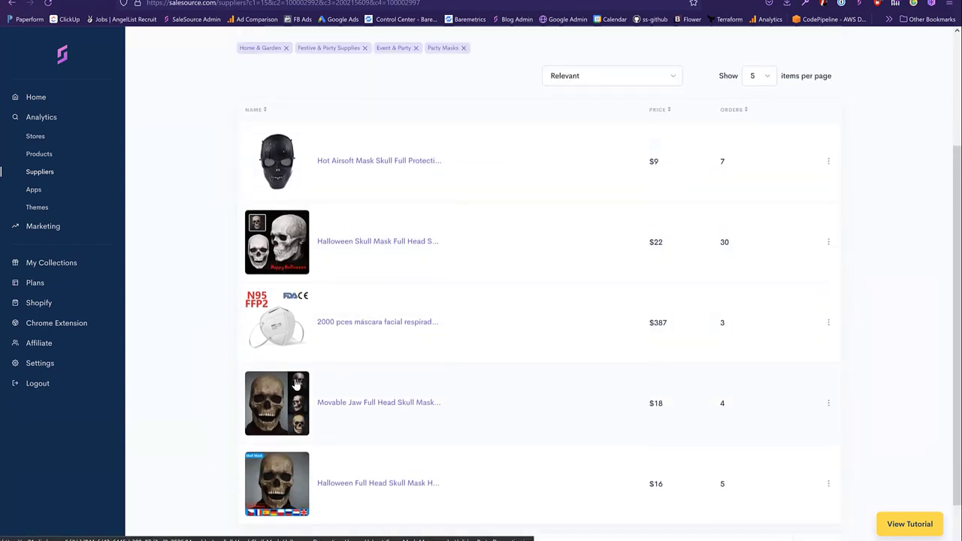
click(640, 133)
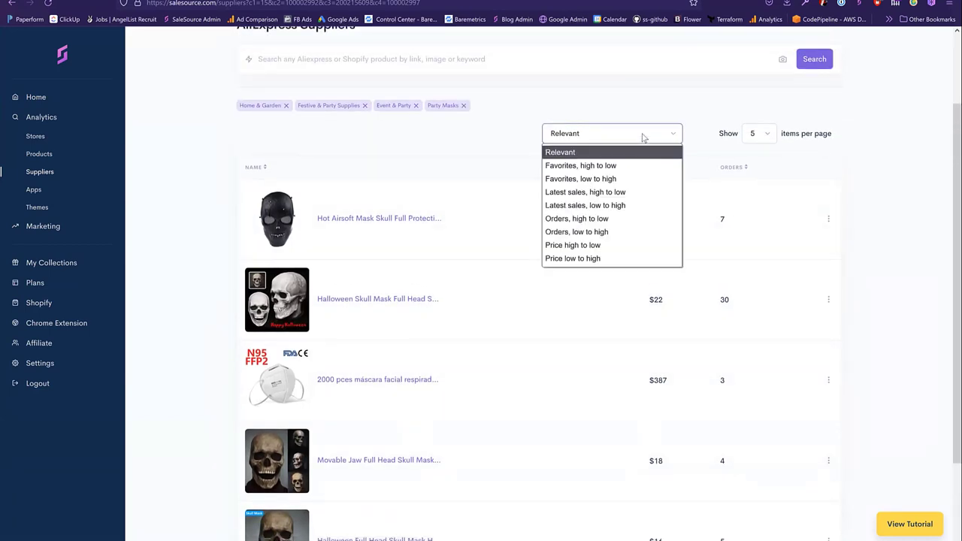
click(607, 218)
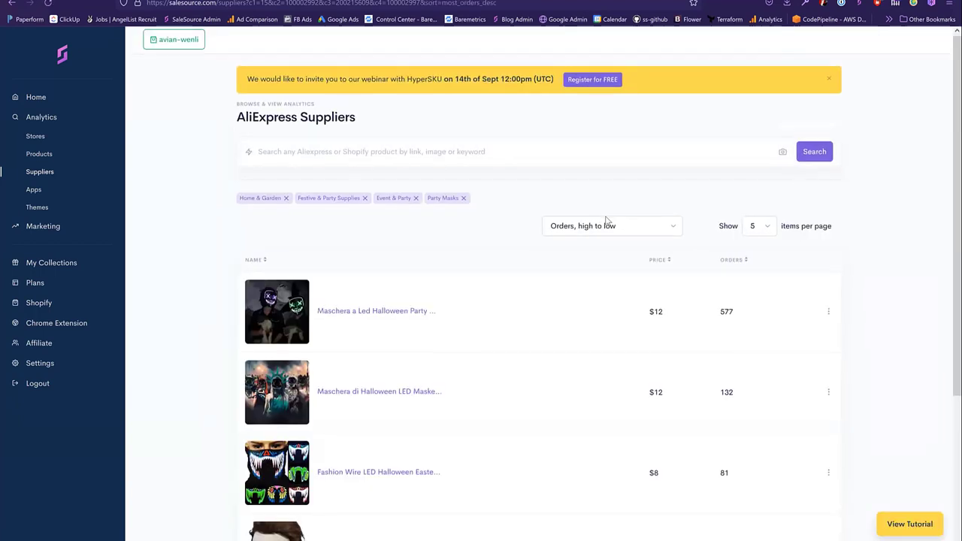
- View the enlarged product image of the supplier with the most orders in the party masks list, and close it
scroll(608, 219, down, 3)
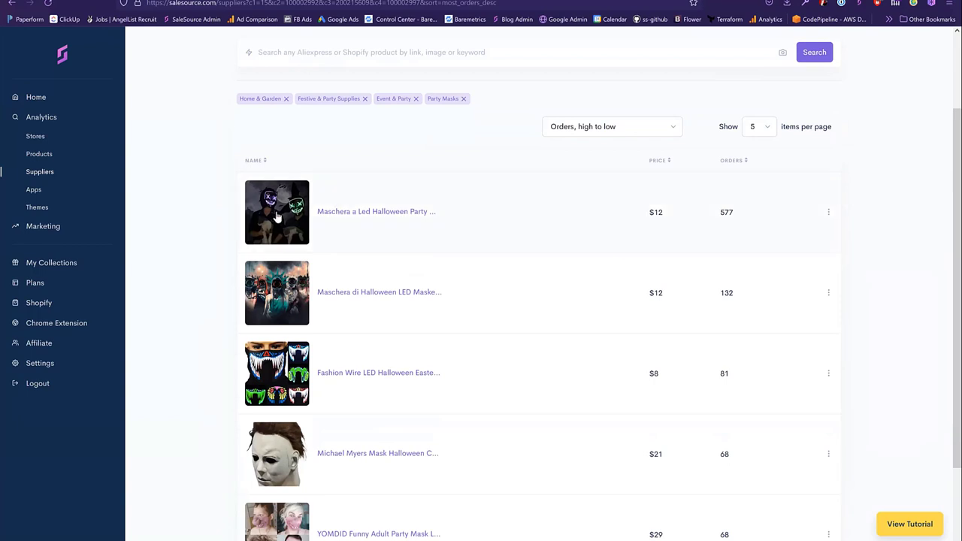
click(277, 213)
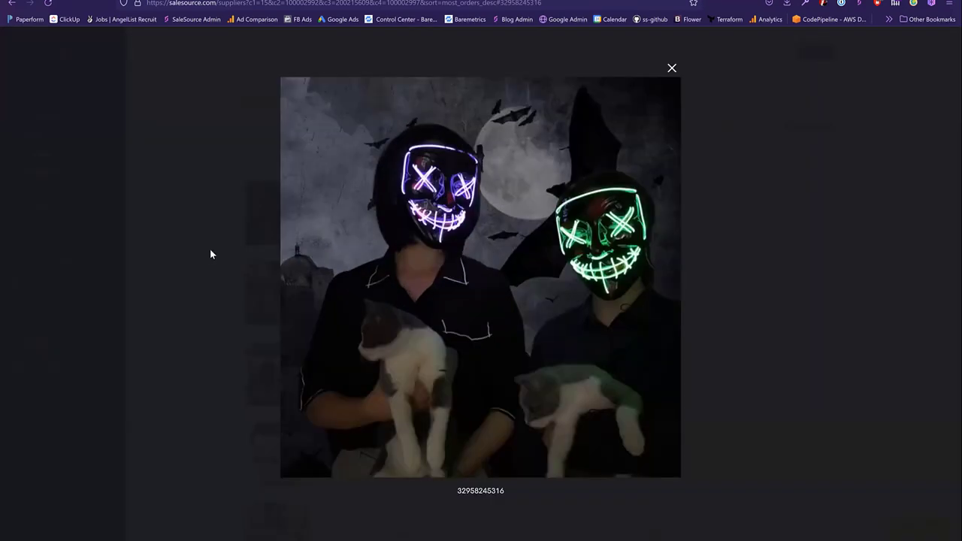
click(222, 256)
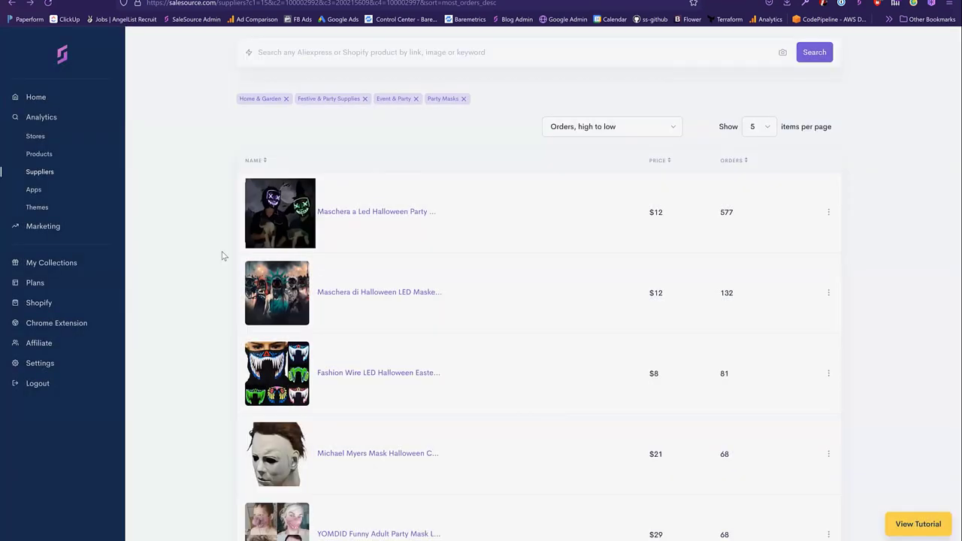
scroll(222, 256, up, 2)
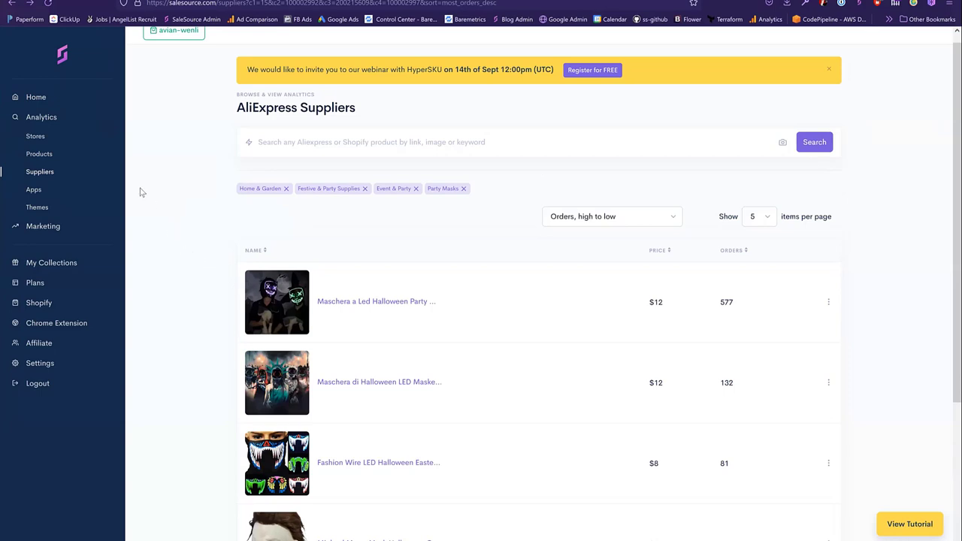
- Open the Shopify apps list and look through the stores that use Loox
click(100, 191)
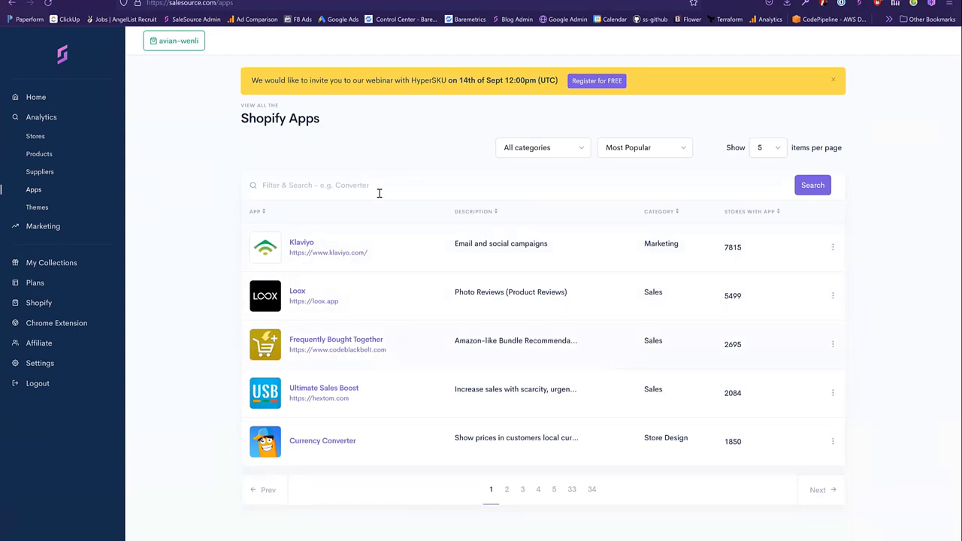
click(298, 295)
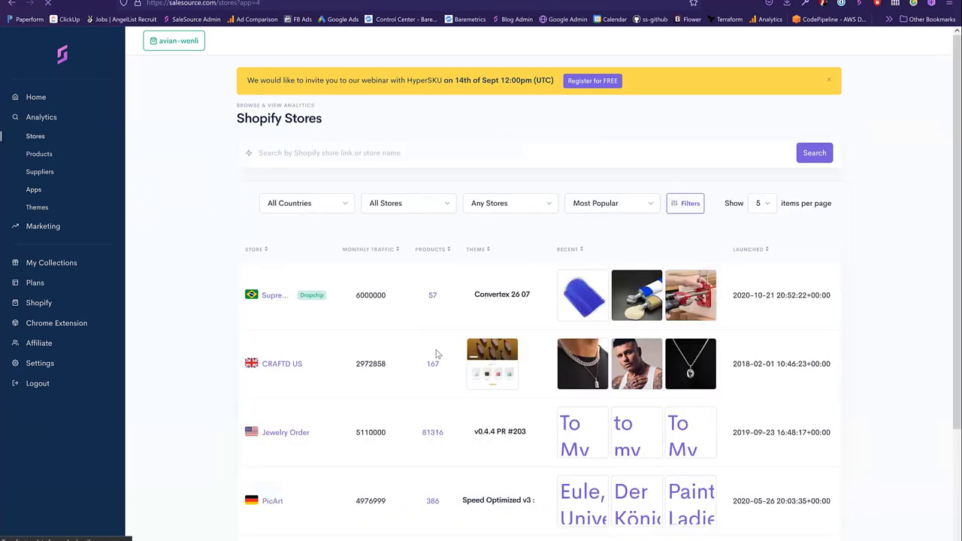
scroll(434, 353, down, 1)
scroll(433, 353, down, 1)
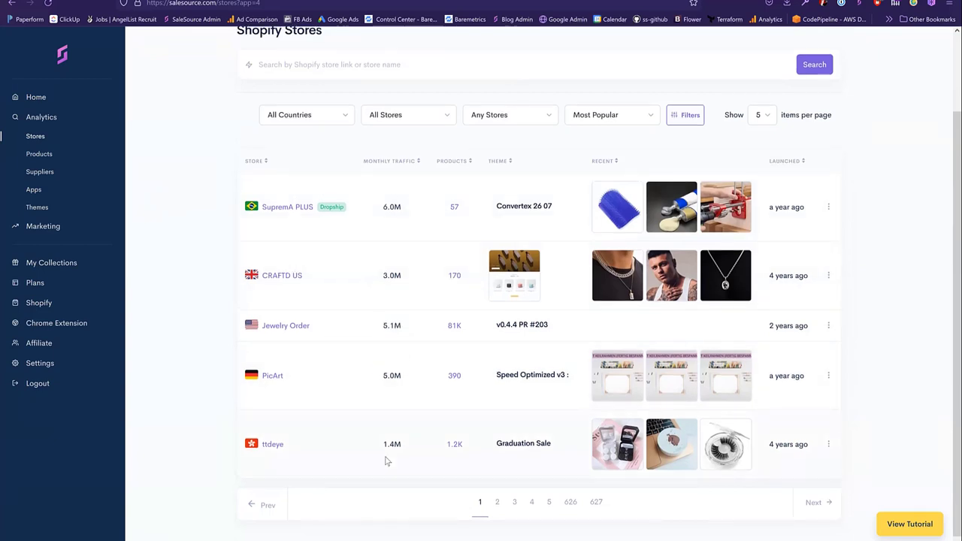
- Open the Shopify themes list and look through the stores that use the Turbo Portland theme
click(63, 214)
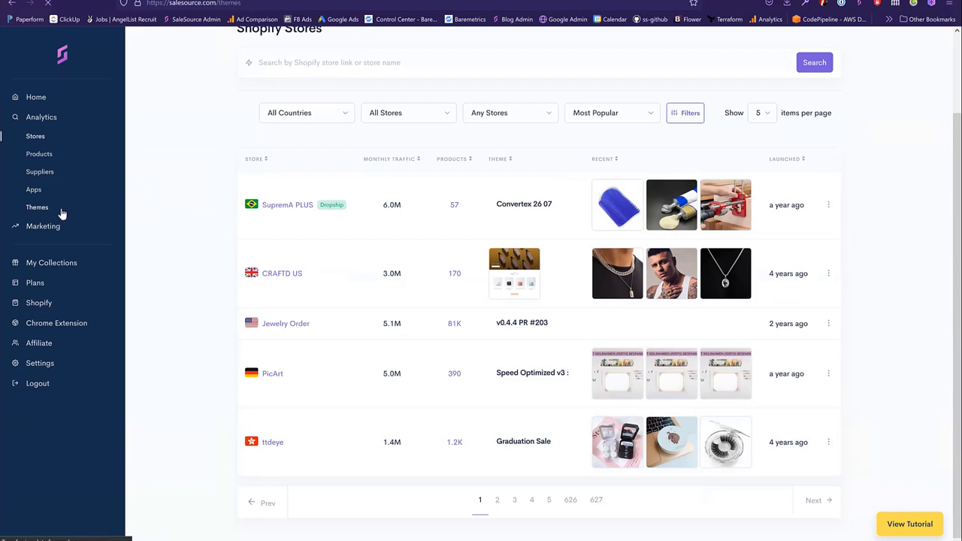
scroll(316, 293, down, 3)
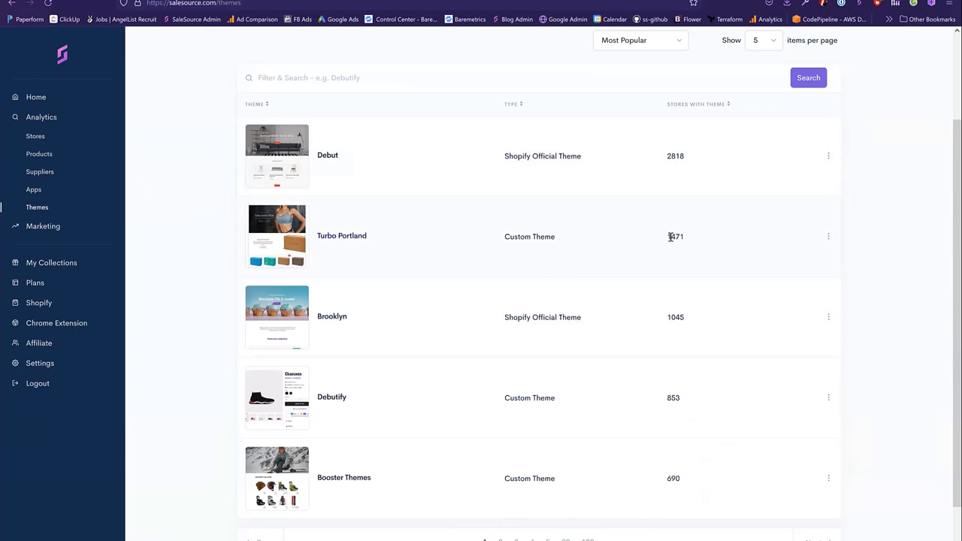
double_click(700, 241)
click(704, 243)
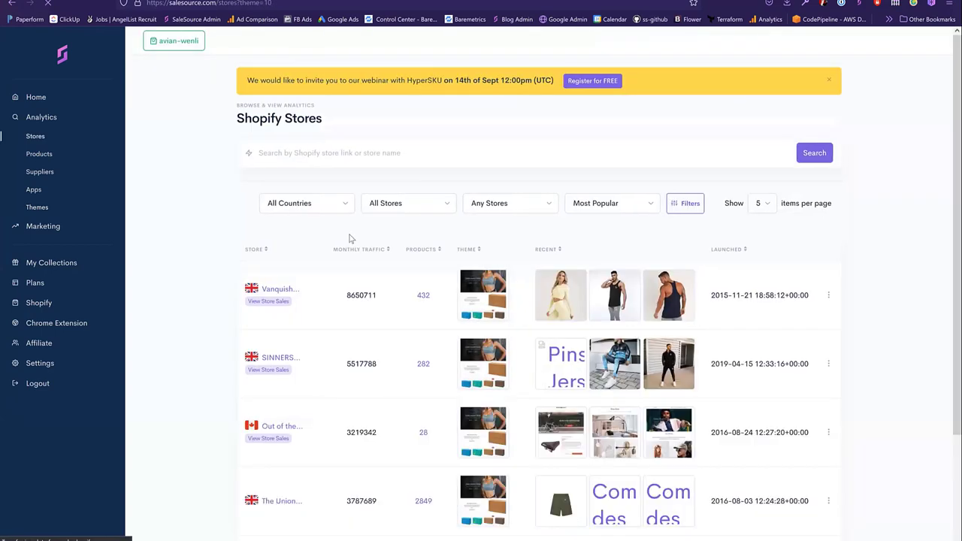
scroll(350, 236, down, 4)
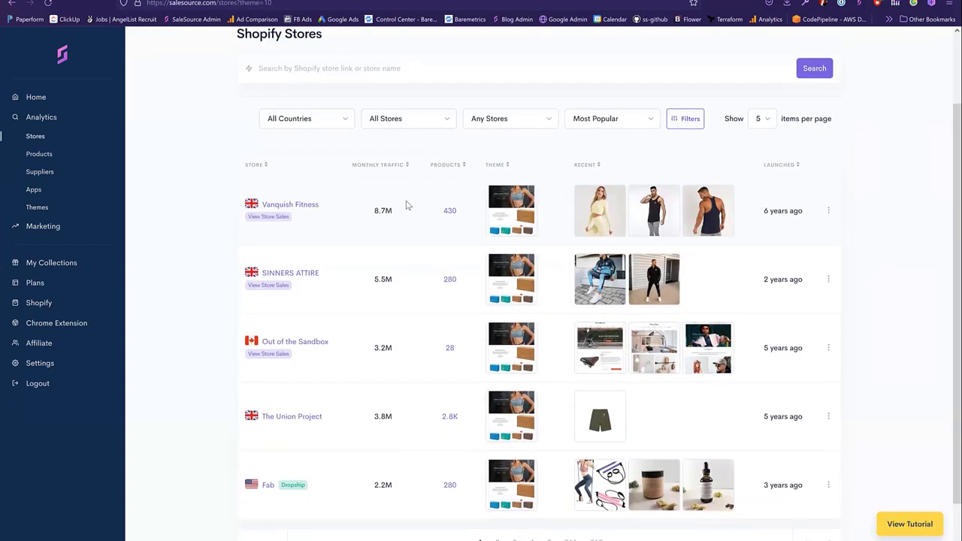
scroll(407, 206, up, 1)
scroll(407, 206, up, 1)
scroll(451, 195, down, 2)
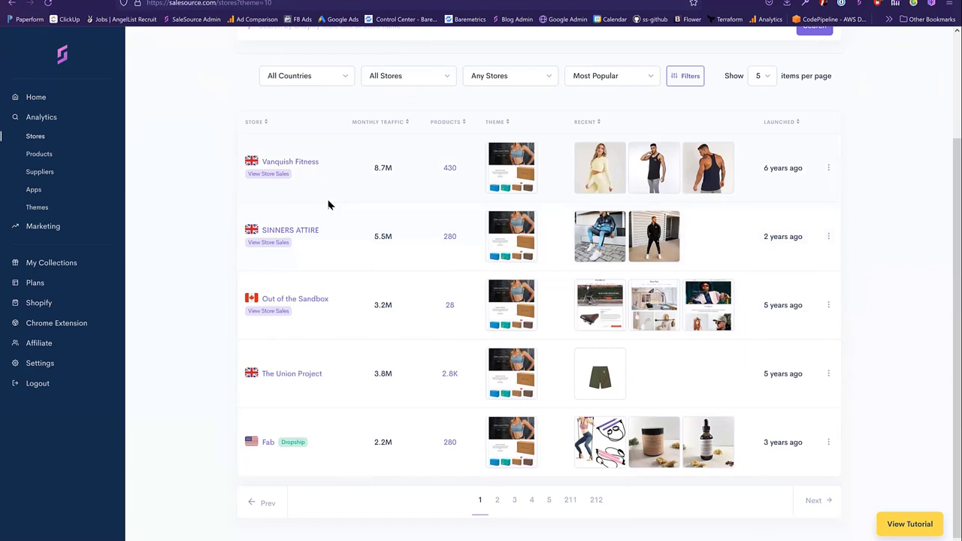
scroll(107, 140, up, 2)
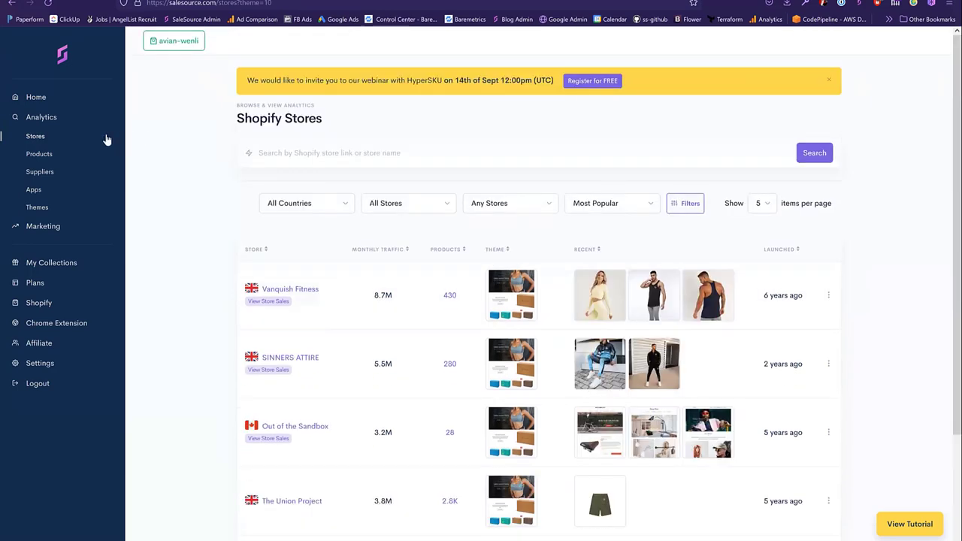
- Search the Shopify stores for "articture" and view the US Articture store's overview
click(107, 140)
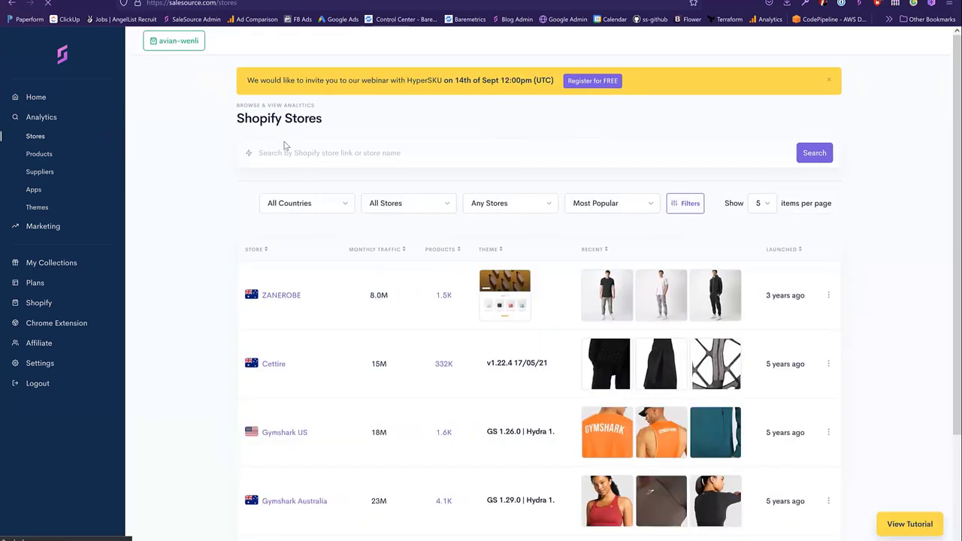
text(art)
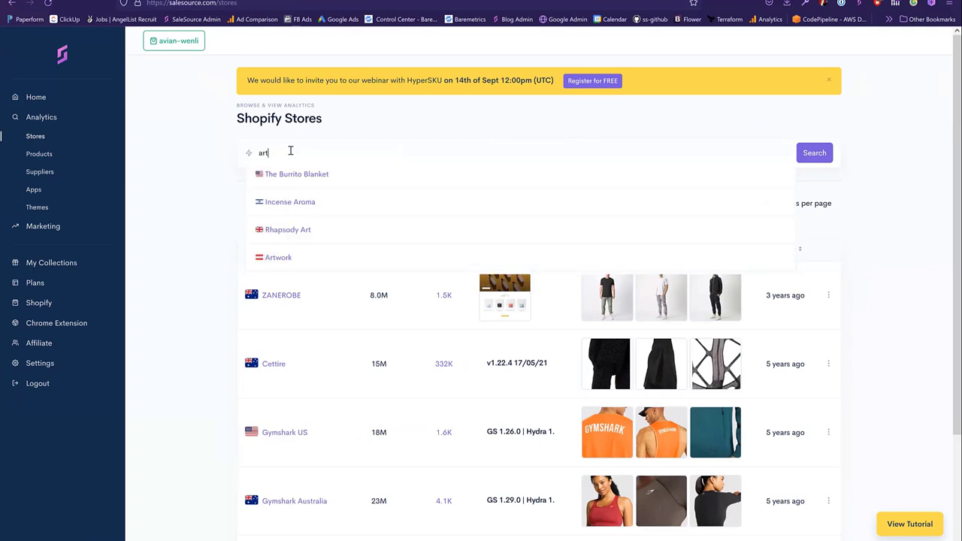
text(icture)
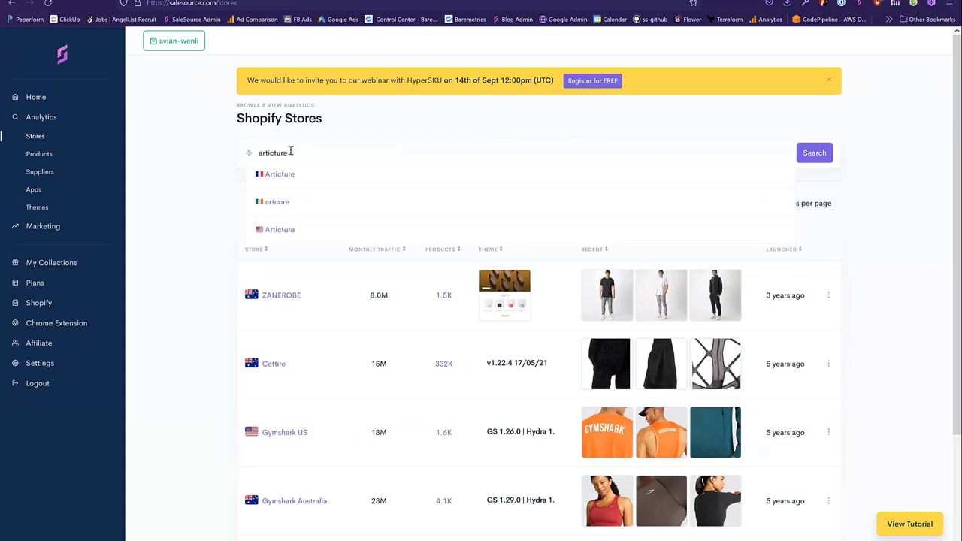
click(308, 236)
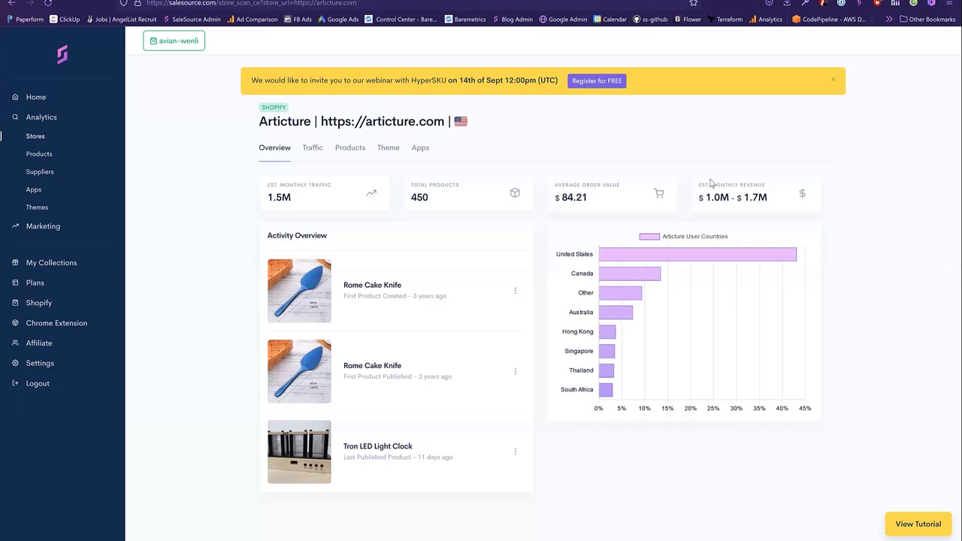
- Return to the full Shopify stores list, filter it by Verified Store and look through the stores
click(50, 142)
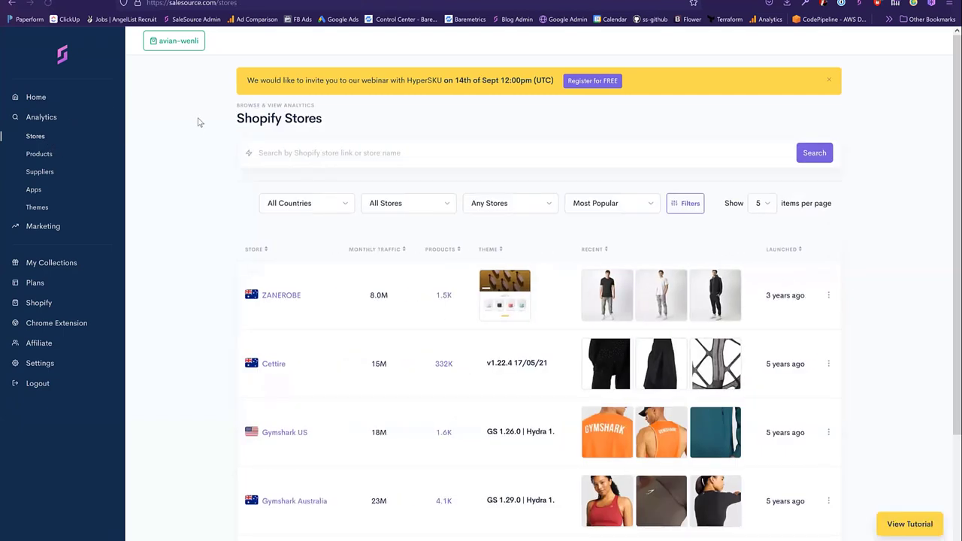
click(527, 208)
click(508, 234)
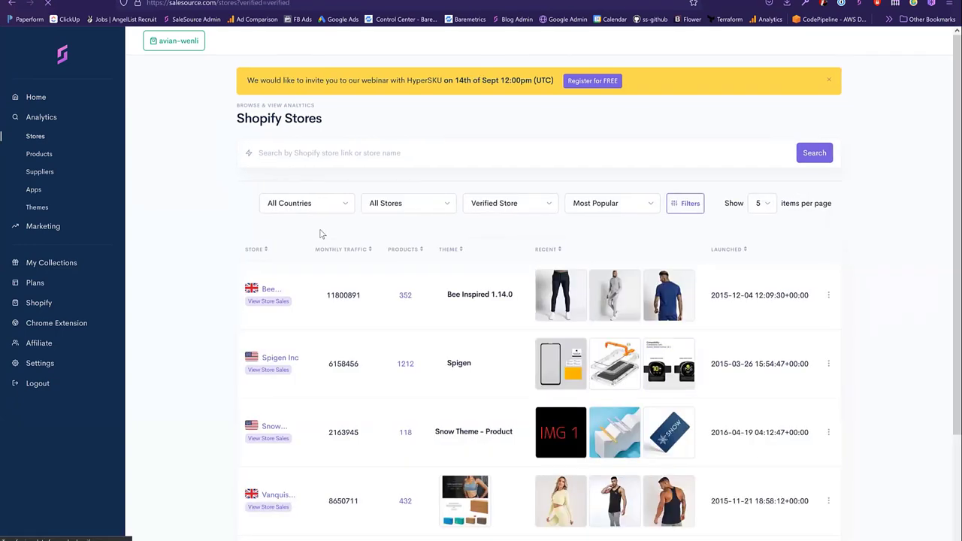
scroll(320, 234, down, 2)
scroll(319, 234, down, 1)
scroll(319, 233, up, 1)
scroll(319, 233, down, 1)
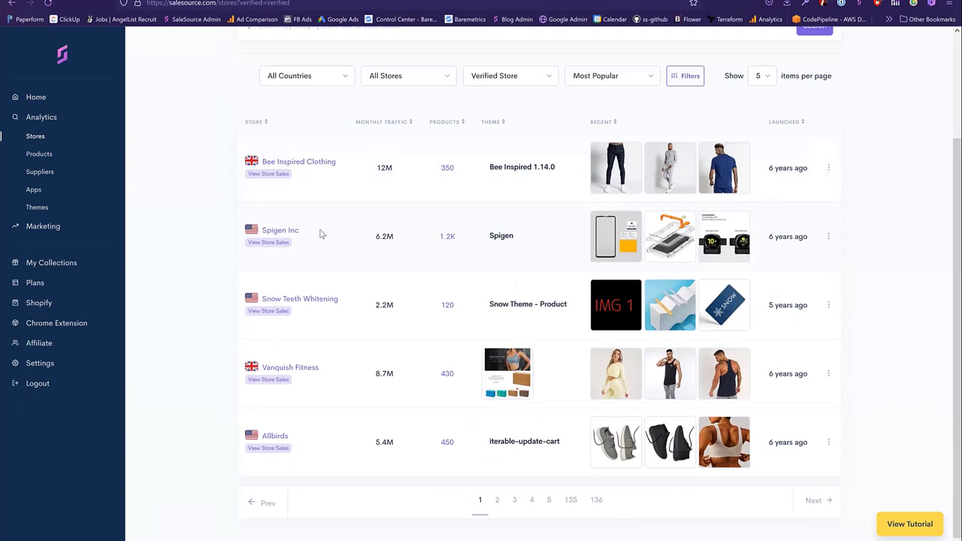
- View Bee Inspired Clothing's verified monthly revenue and its sales chart for the last 30 days
scroll(320, 233, up, 1)
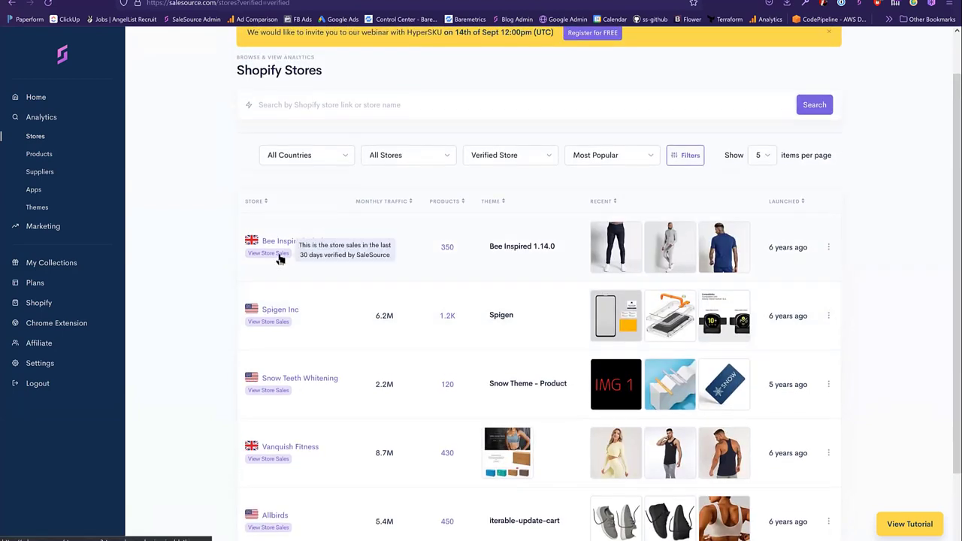
click(280, 259)
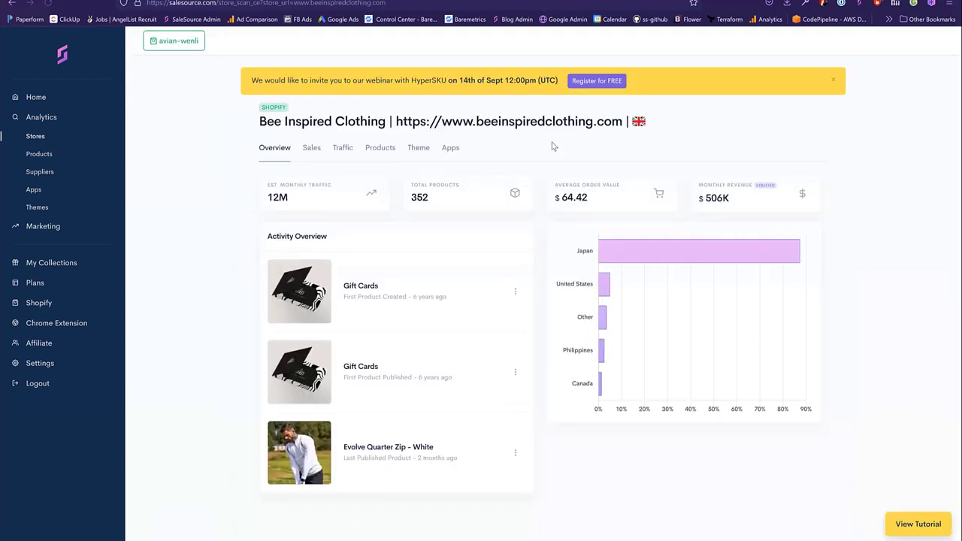
mouse_move(726, 201)
drag(707, 202, 739, 198)
click(730, 199)
click(310, 147)
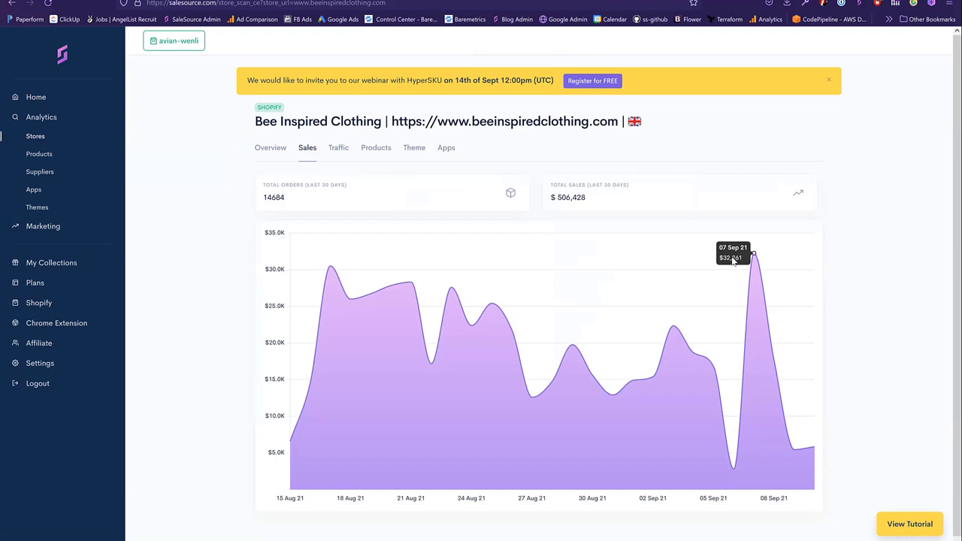
- Examine the sales of Bee Inspired Clothing's Signature T-shirt - White, and return to the store's product list
click(381, 149)
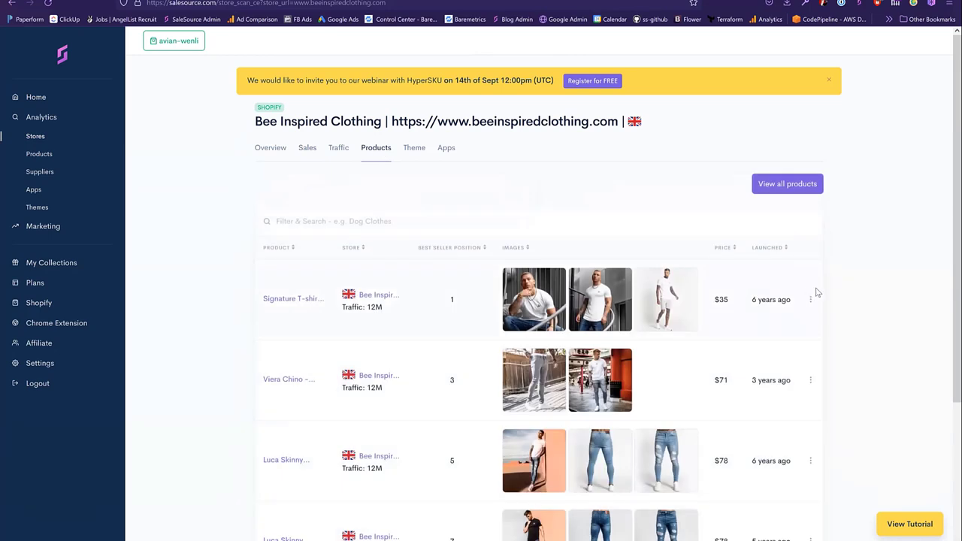
click(306, 299)
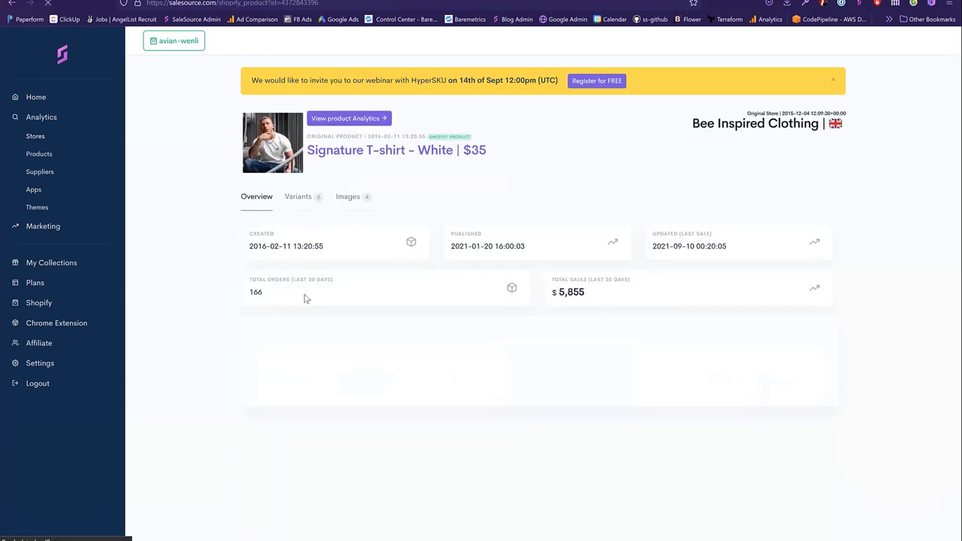
scroll(323, 219, down, 1)
scroll(322, 218, up, 1)
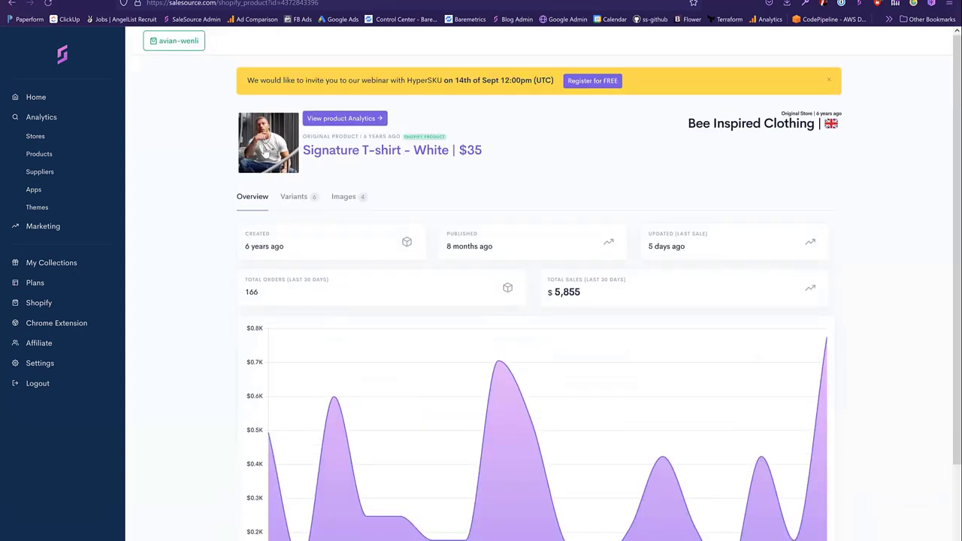
scroll(271, 256, down, 3)
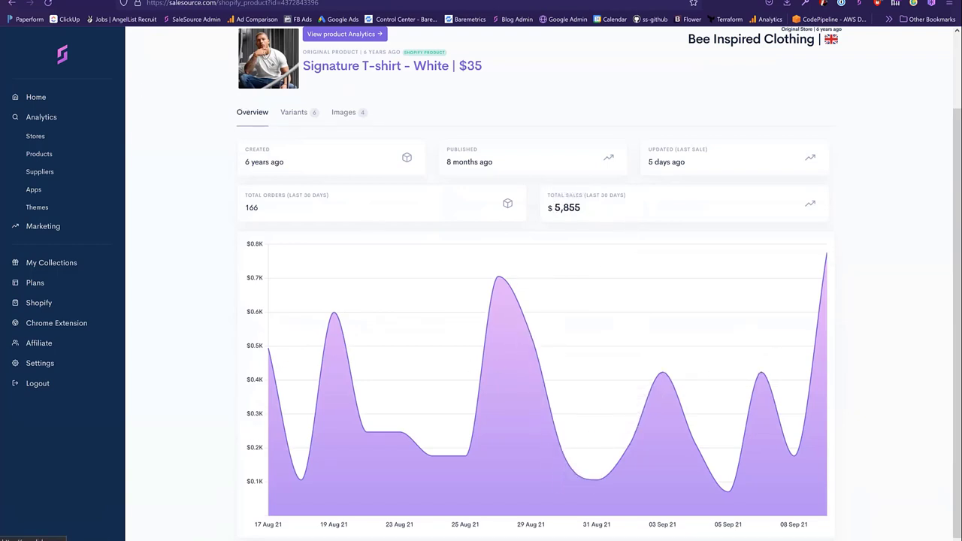
key(alt+Left)
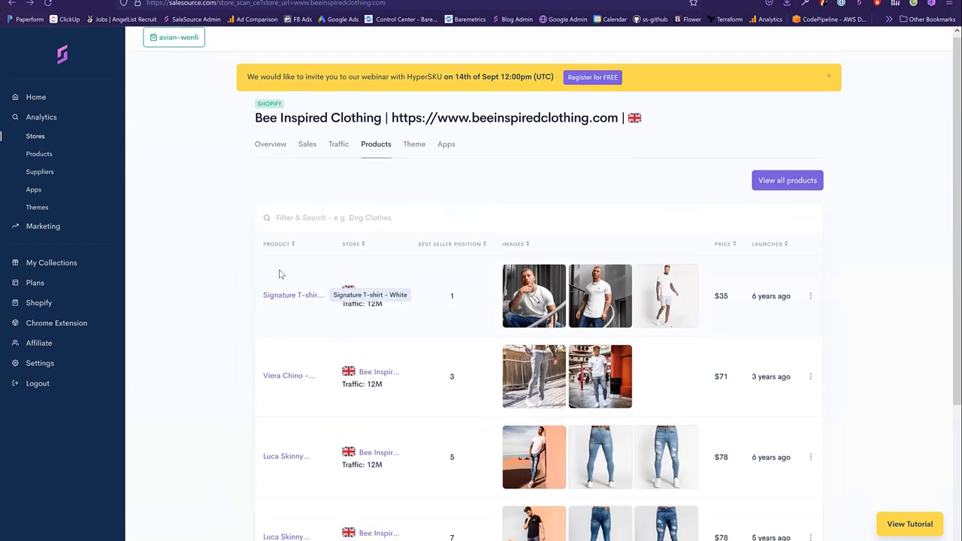
- Examine the last 30 days of orders and sales for Viera Chino - Grey Check
scroll(286, 285, down, 2)
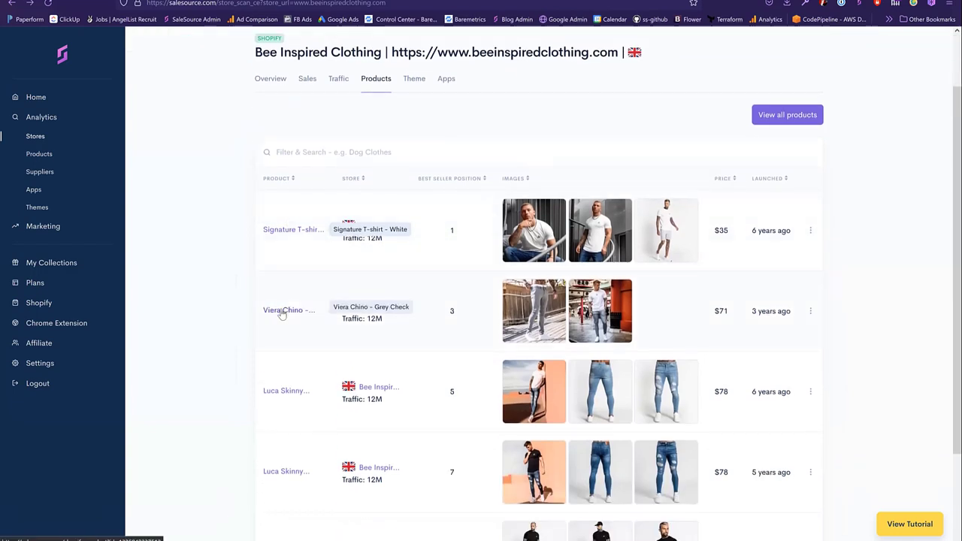
click(282, 313)
scroll(282, 314, down, 2)
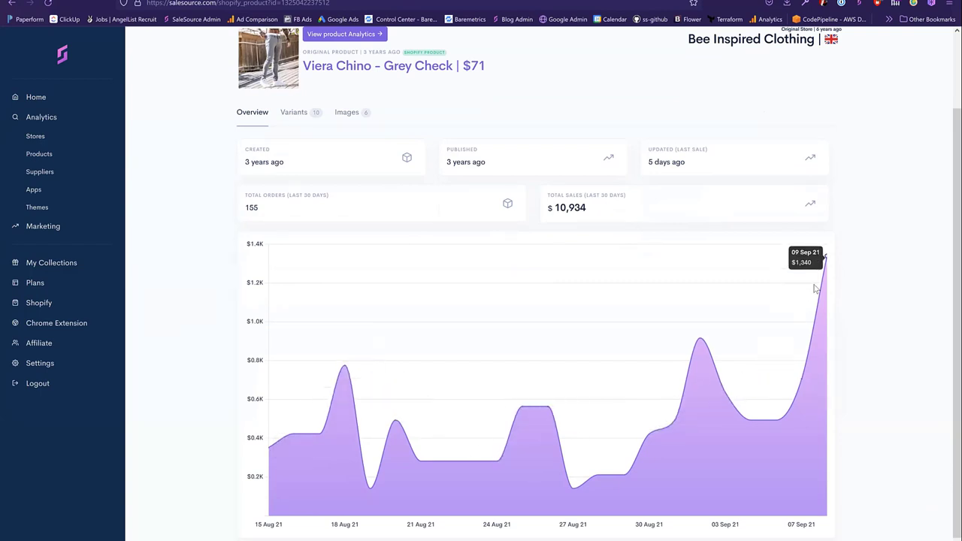
scroll(361, 226, up, 2)
- Go to page 5 of the full Shopify stores list and filter it by Verified Store
click(59, 140)
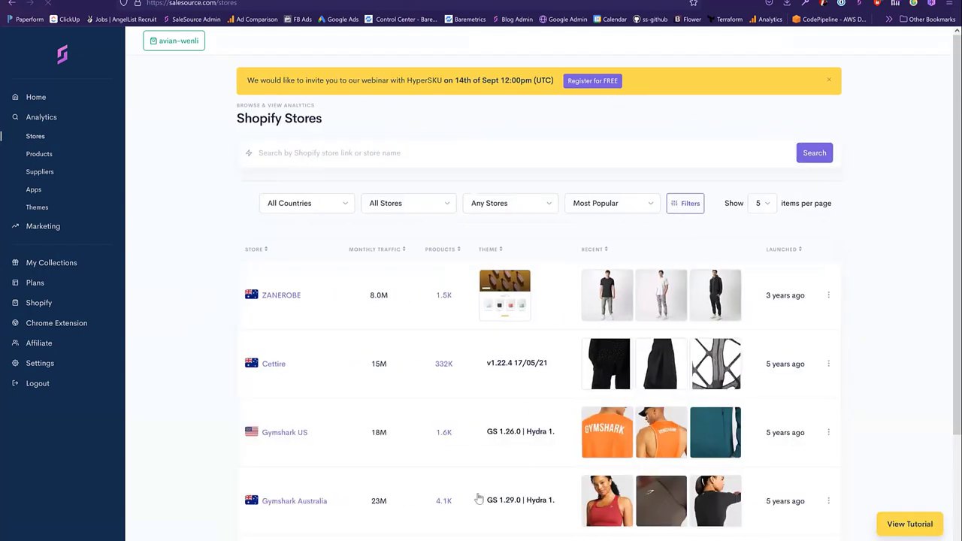
scroll(479, 498, down, 2)
click(542, 499)
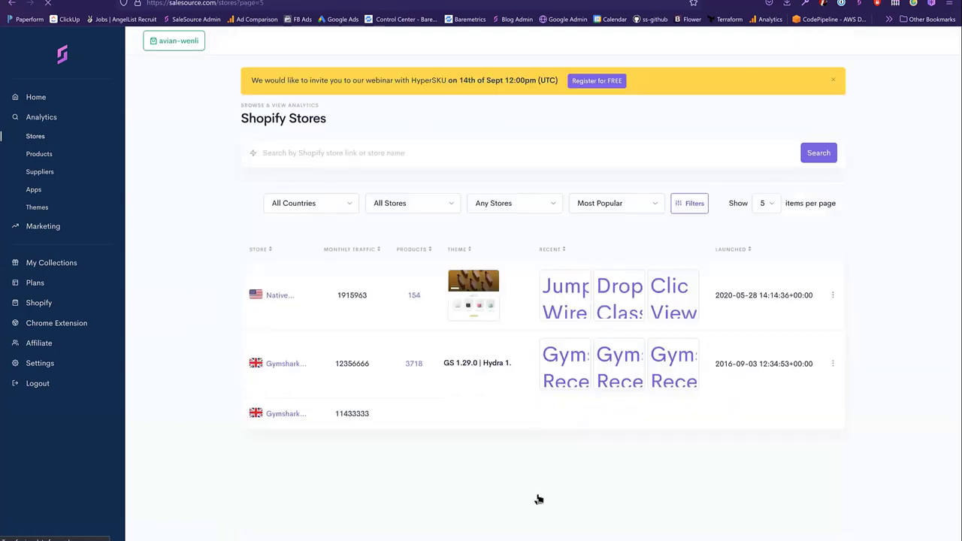
click(541, 188)
click(538, 219)
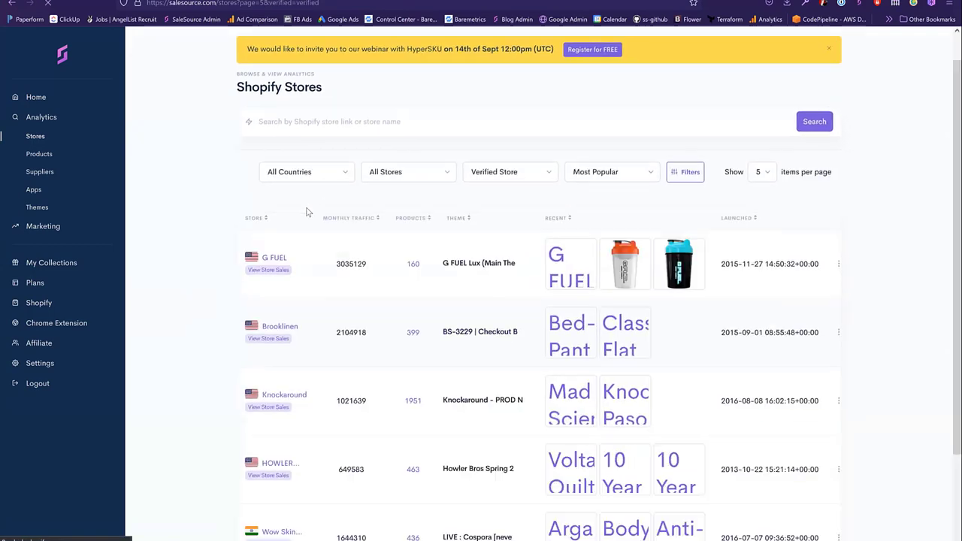
- Open G FUEL's store analytics from the verified stores list and check its monthly revenue
scroll(275, 177, down, 2)
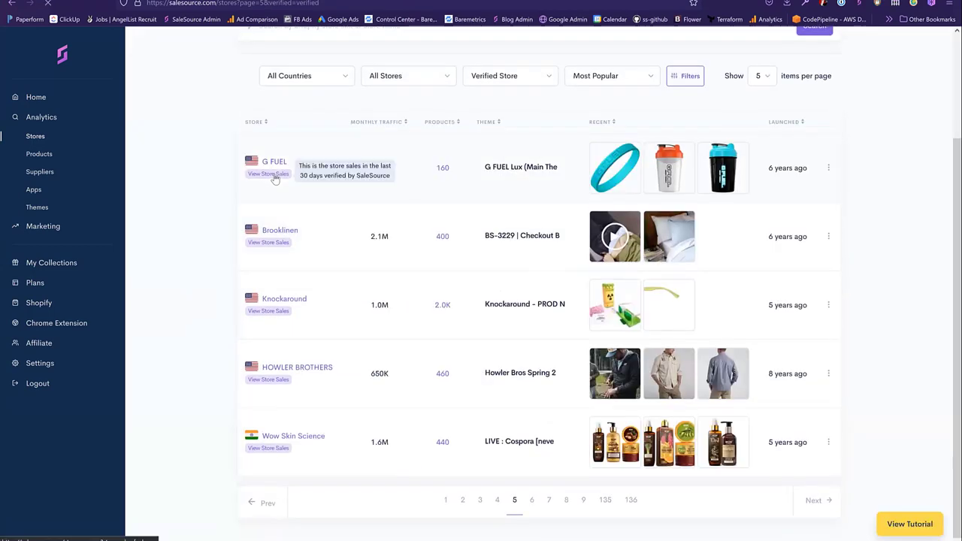
click(273, 176)
mouse_move(724, 215)
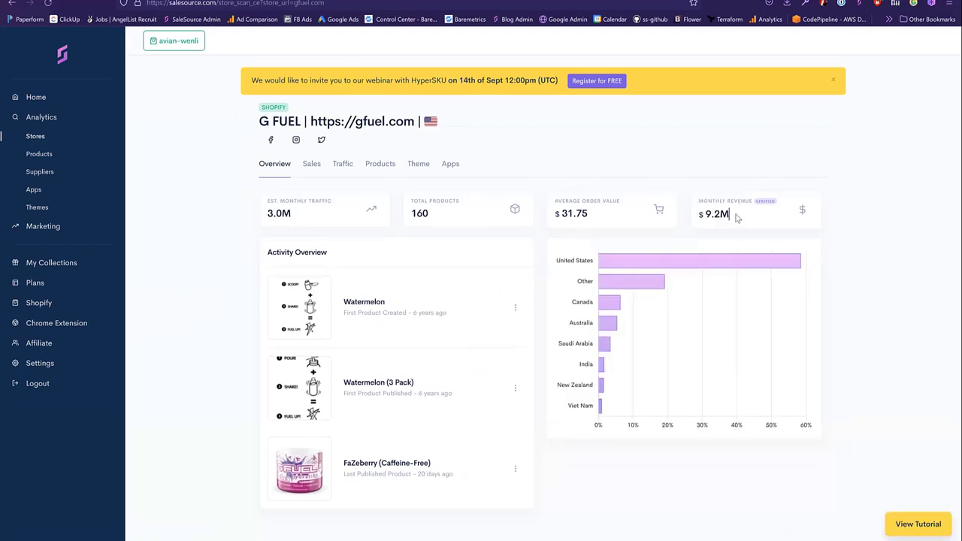
- Examine G FUEL's store sales for the last 30 days, including the peak day on the sales chart
click(312, 167)
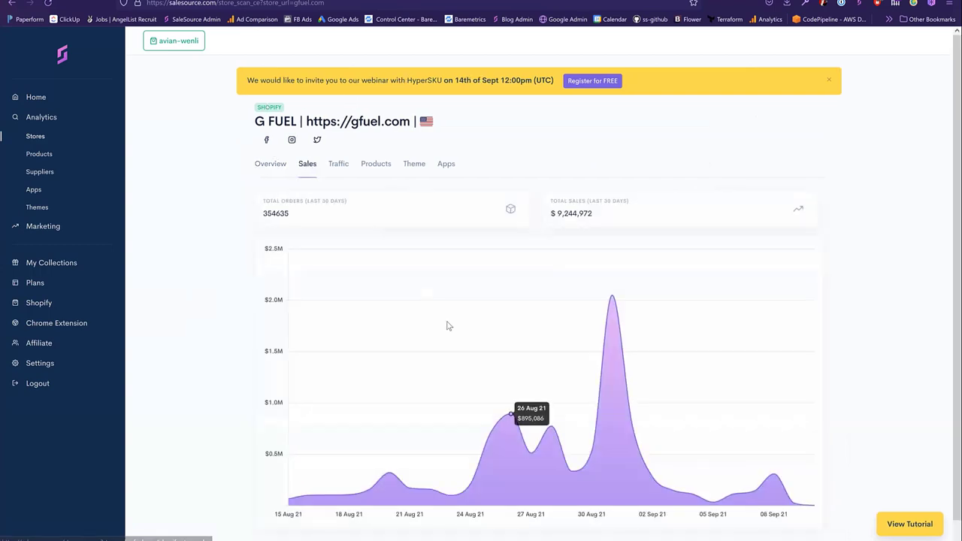
scroll(451, 330, down, 1)
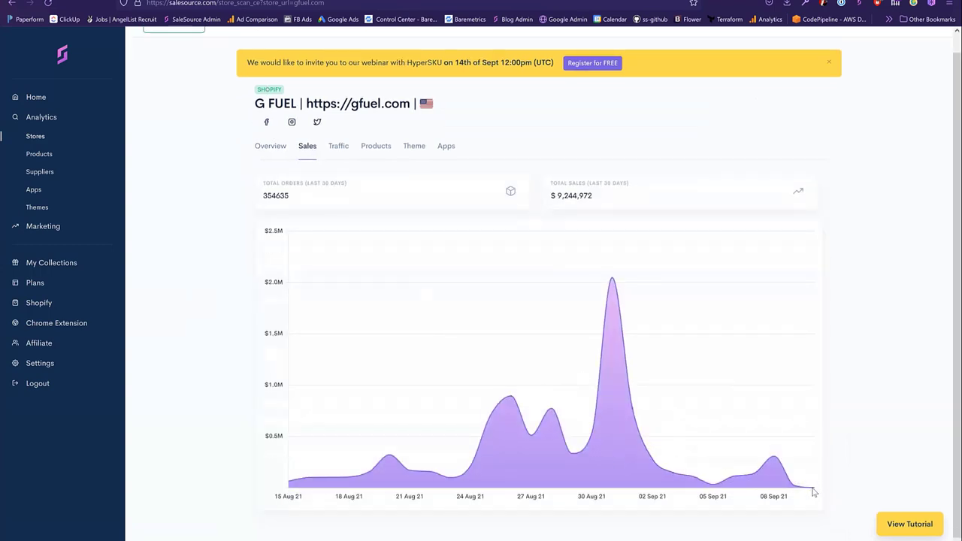
mouse_move(614, 295)
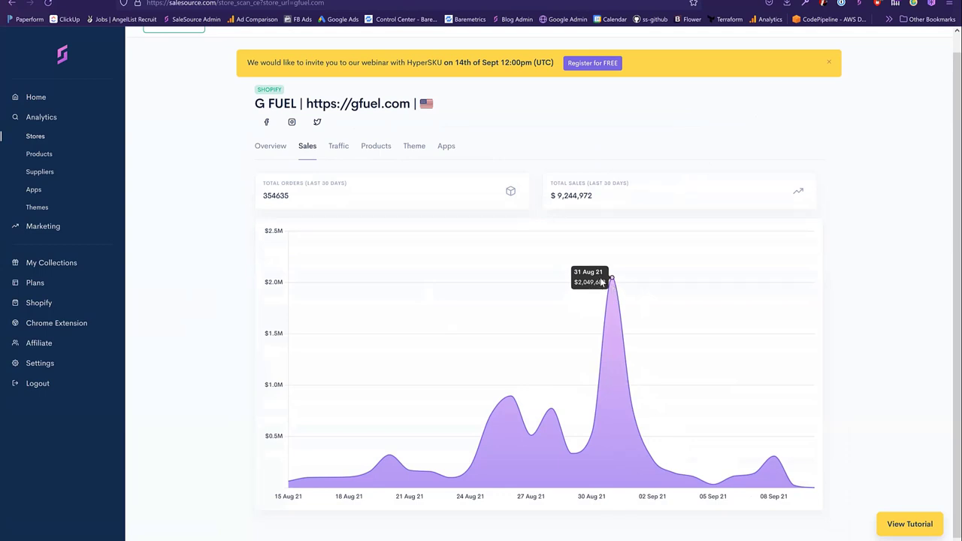
- Examine the last 30 days of sales for G FUEL's PewDiePie product, and return to the store's product list
click(379, 147)
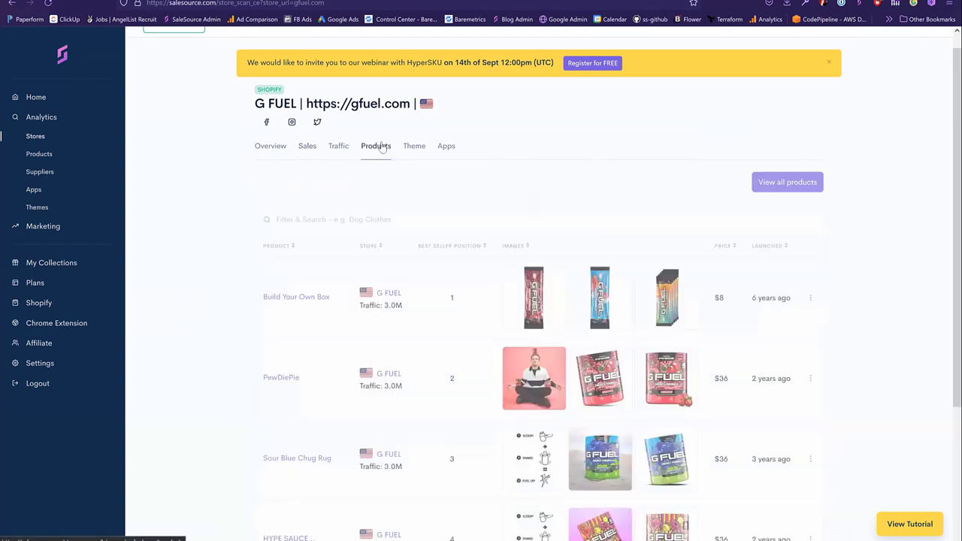
scroll(382, 242, down, 3)
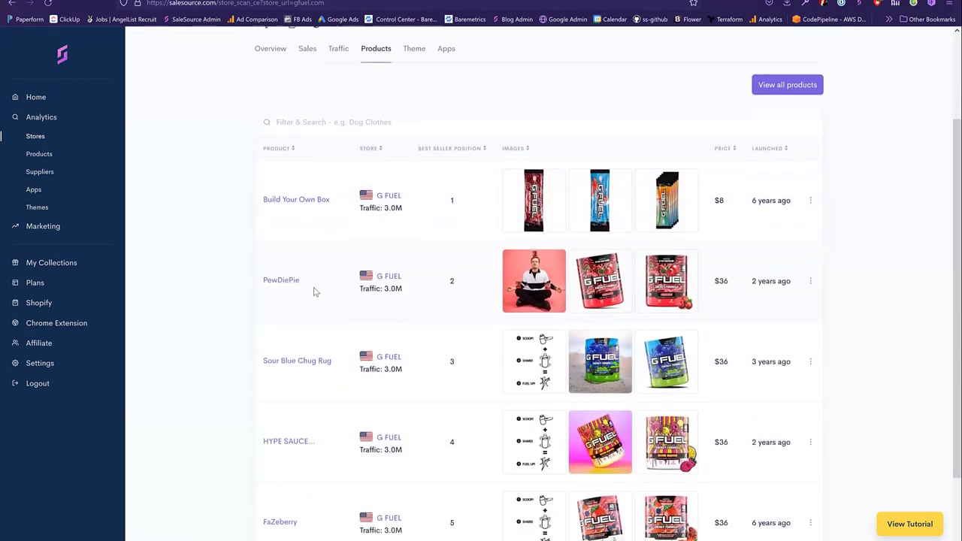
scroll(321, 269, down, 1)
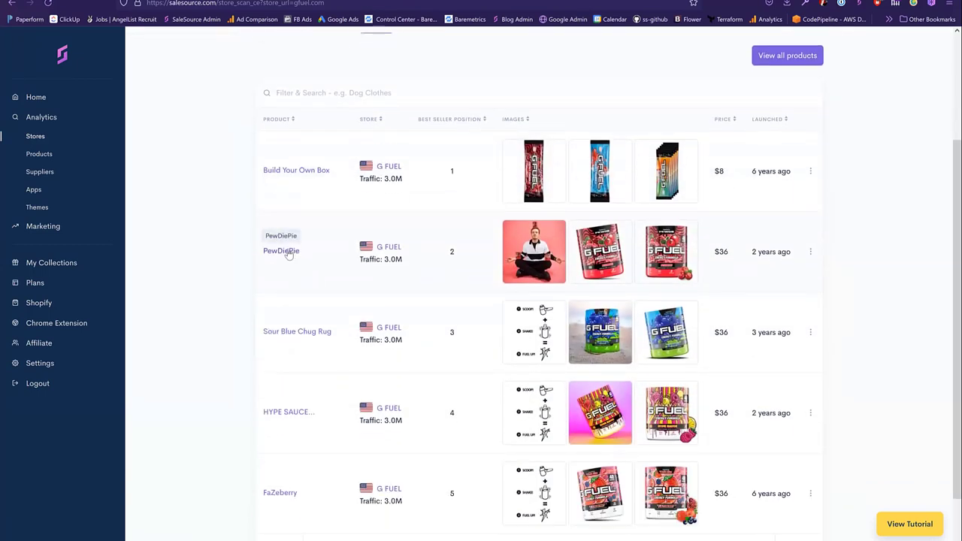
click(288, 252)
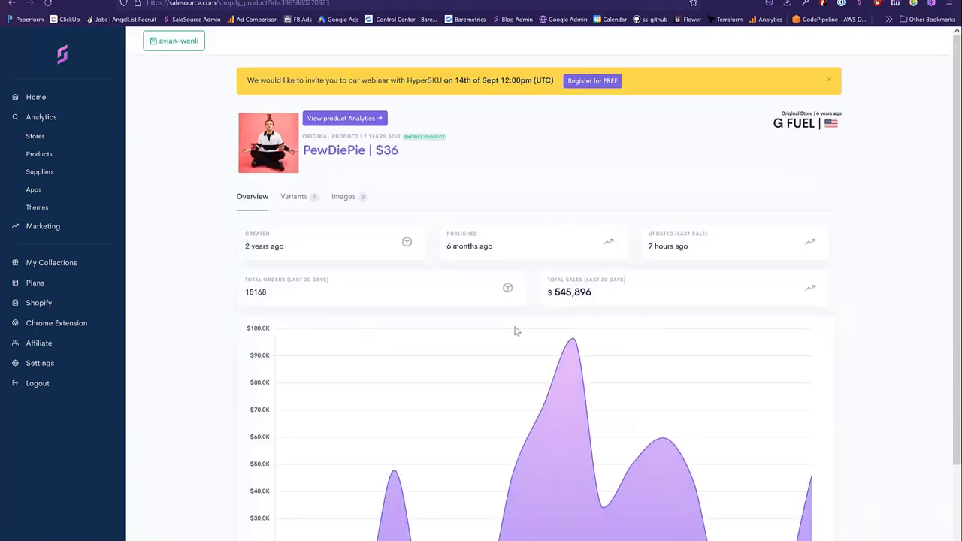
scroll(515, 331, down, 2)
mouse_move(559, 211)
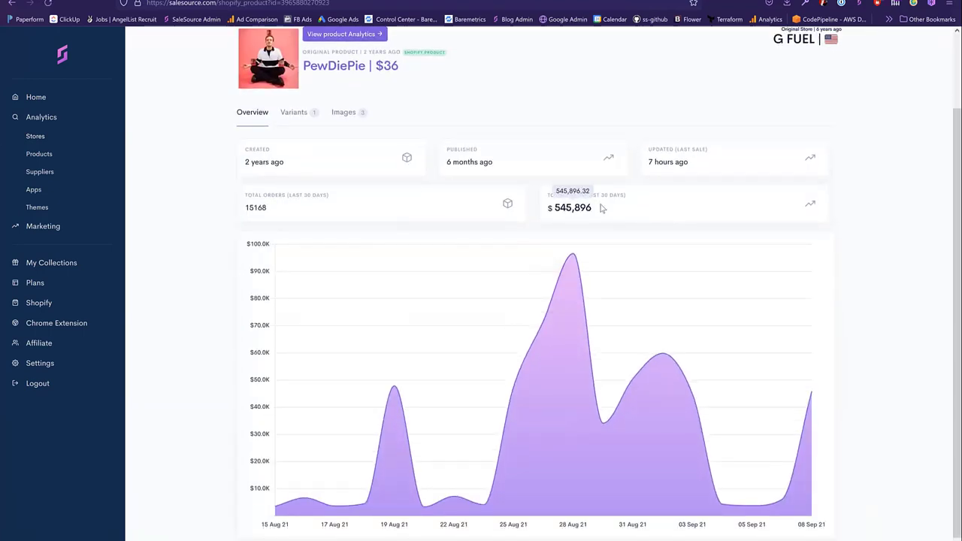
mouse_move(573, 270)
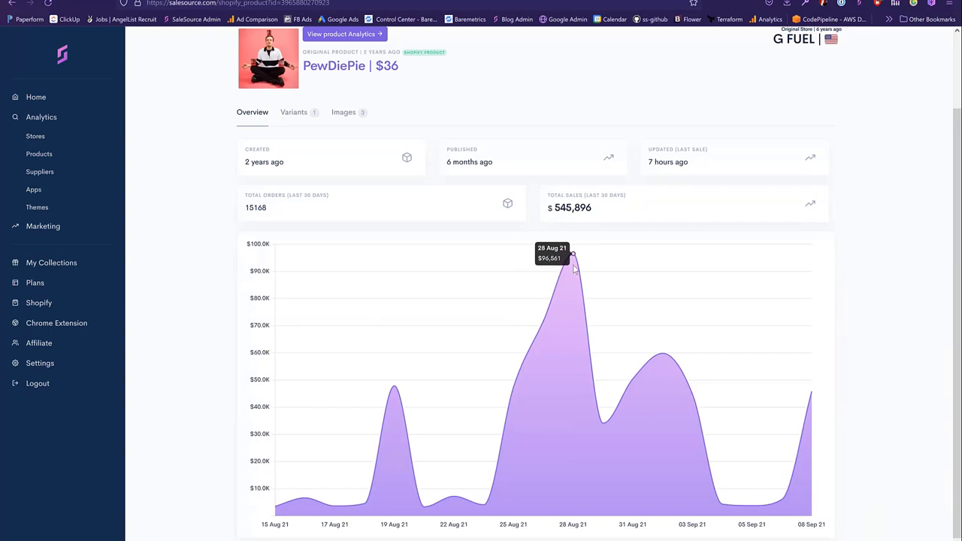
click(9, 6)
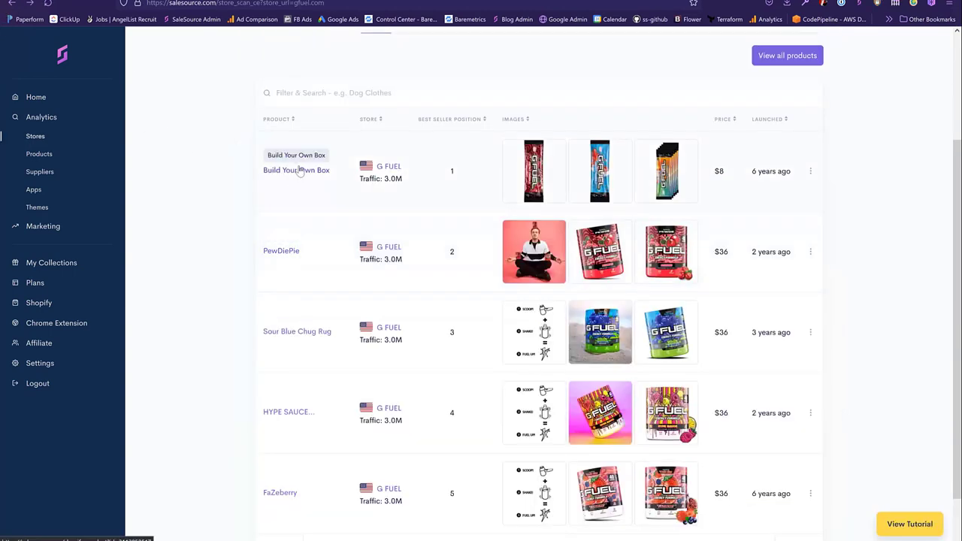
- Examine the last 30 days of orders and sales for G FUEL's Build Your Own Box
click(299, 171)
scroll(564, 231, down, 2)
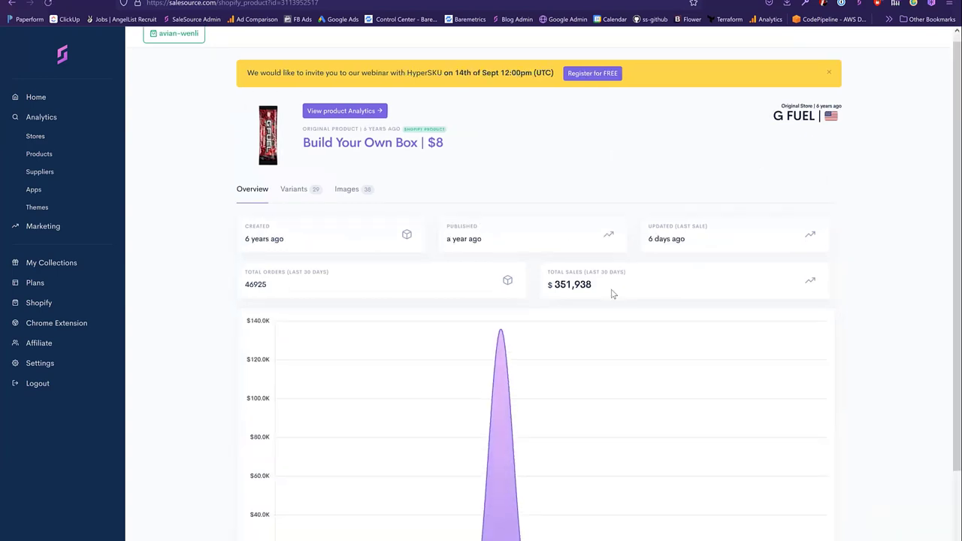
scroll(564, 225, down, 1)
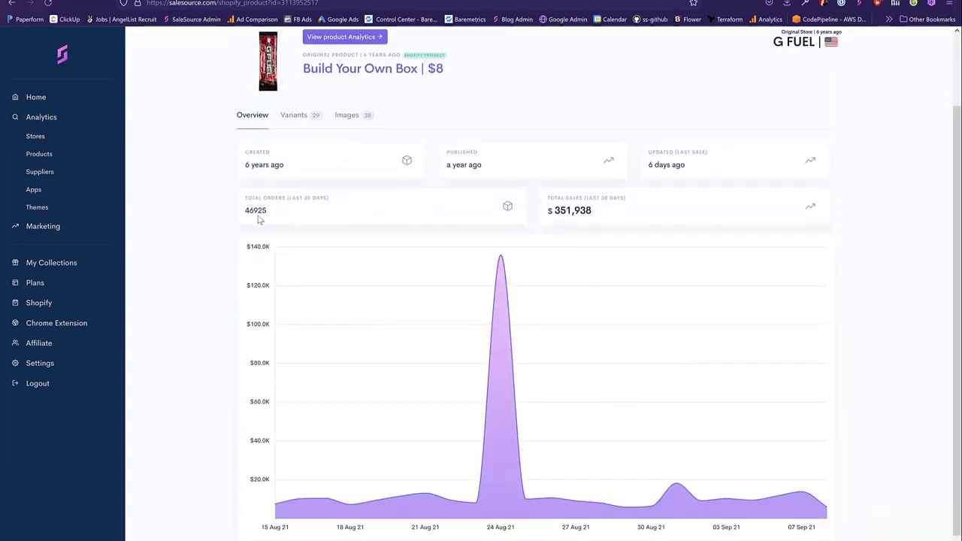
scroll(252, 212, up, 4)
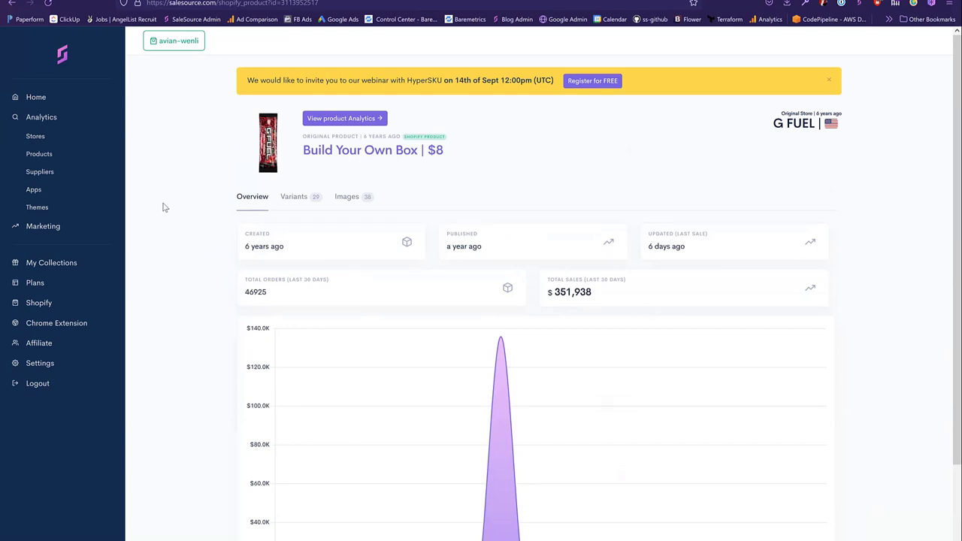
- Return to the unfiltered Shopify stores list and bring up the SaleSource HypeSKU webinar presentation in Canva
click(66, 140)
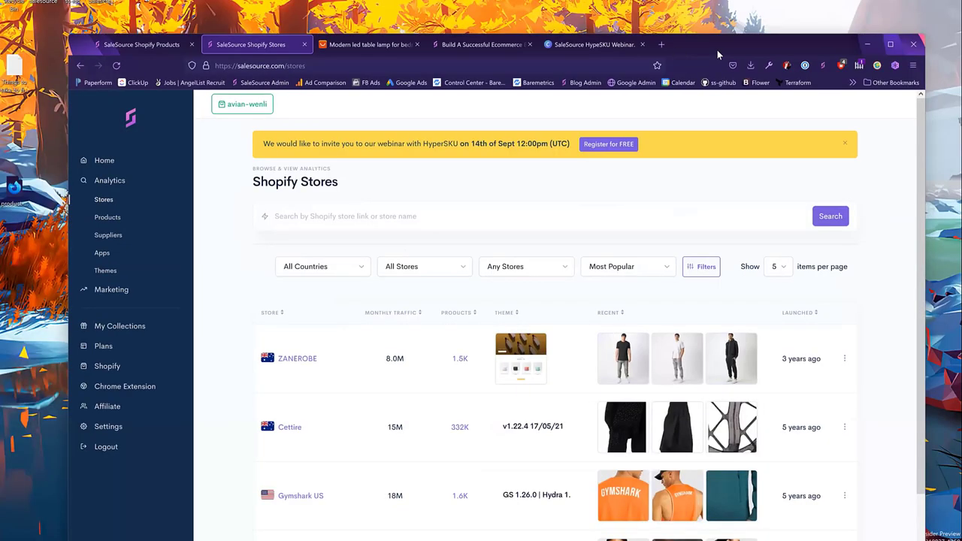
click(718, 44)
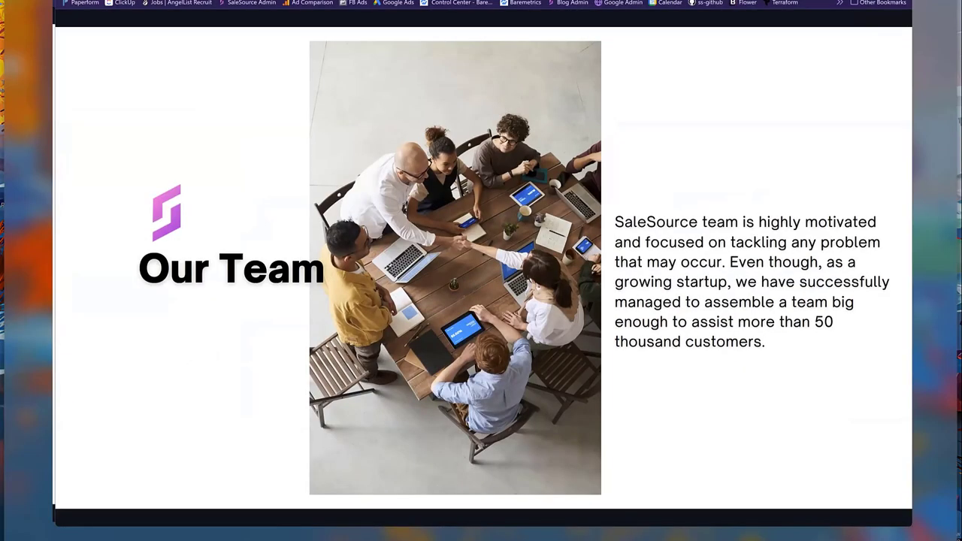
key(super+Up)
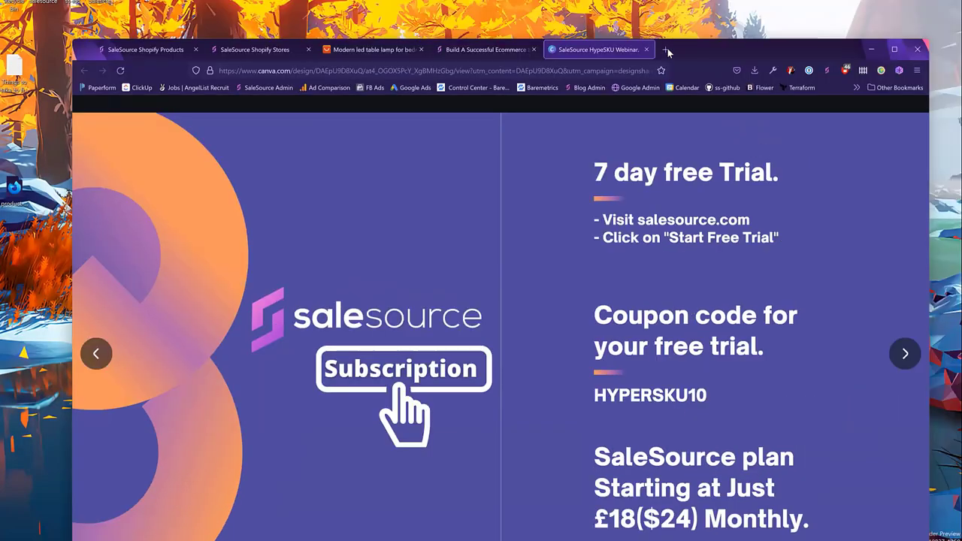
- Open the salesource.com home page in a new browser tab
click(779, 49)
text(salesource.com)
key(Return)
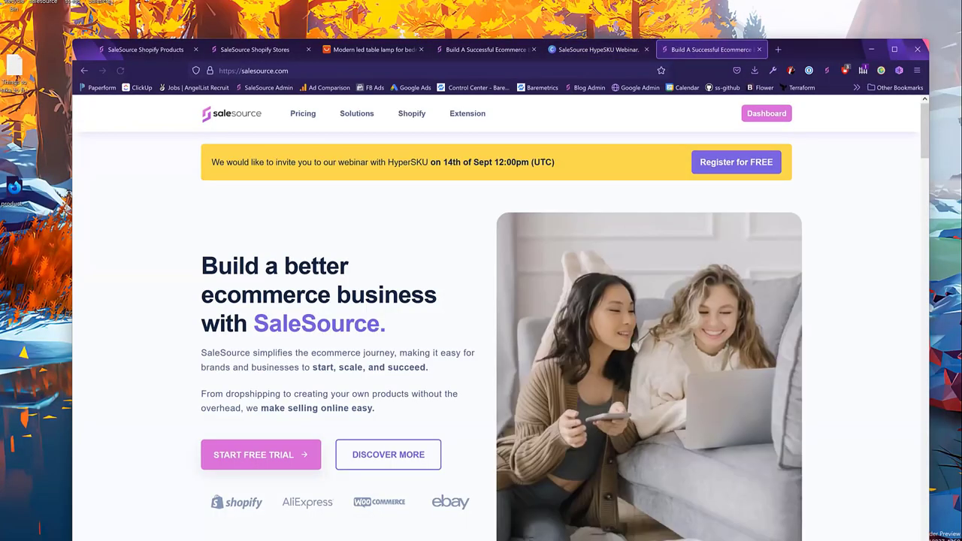
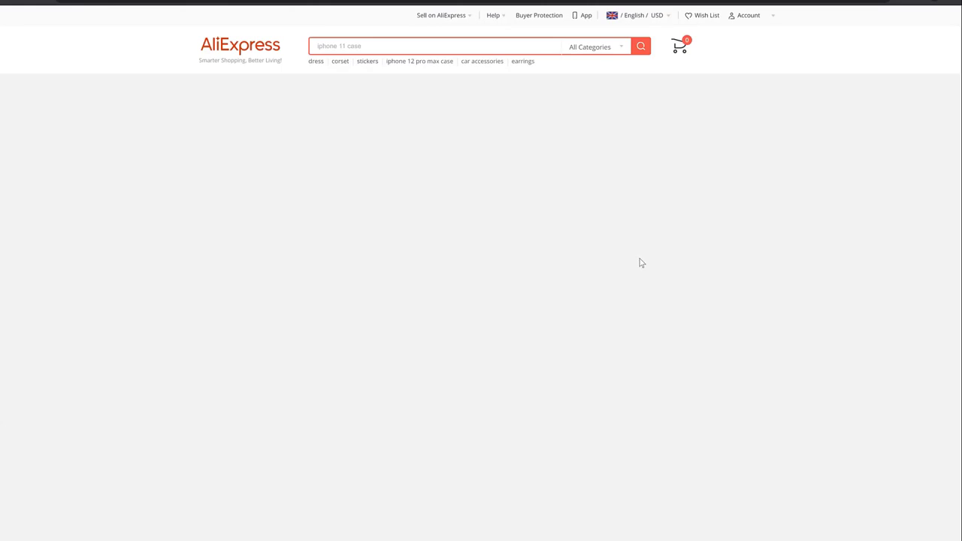
- Open the Casual Pants ranking among AliExpress's Top Rankings, and open its first-ranked product, New Mens Tactical Pants
scroll(451, 285, down, 1)
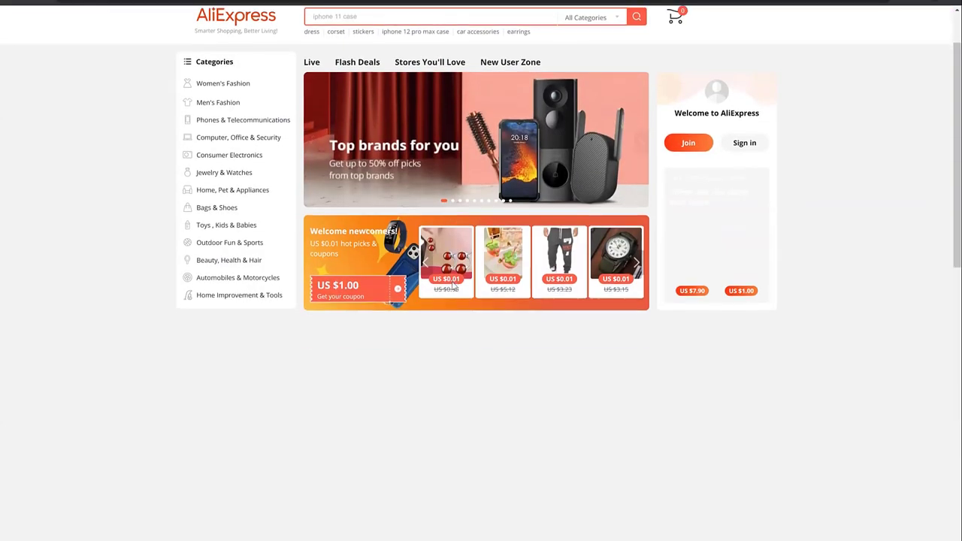
scroll(575, 206, down, 1)
scroll(575, 206, down, 1)
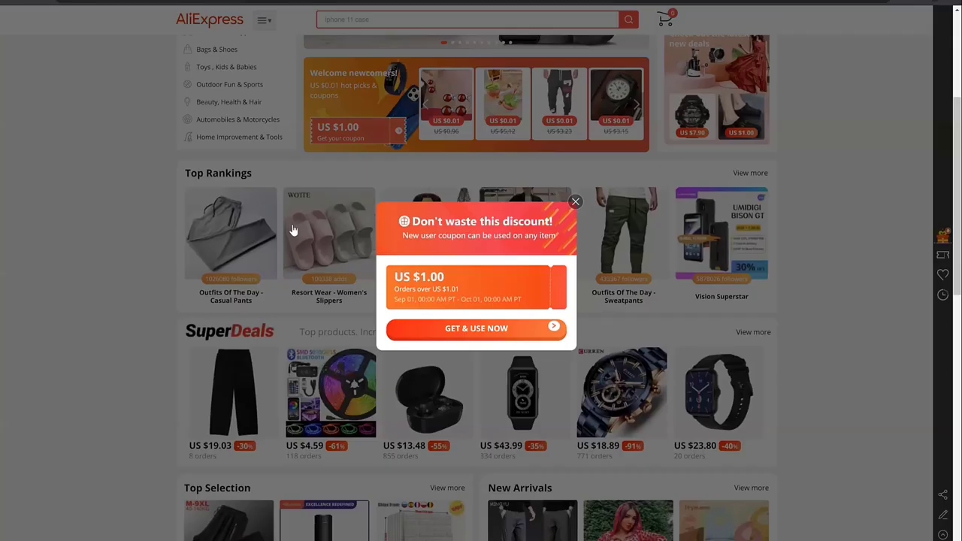
click(260, 239)
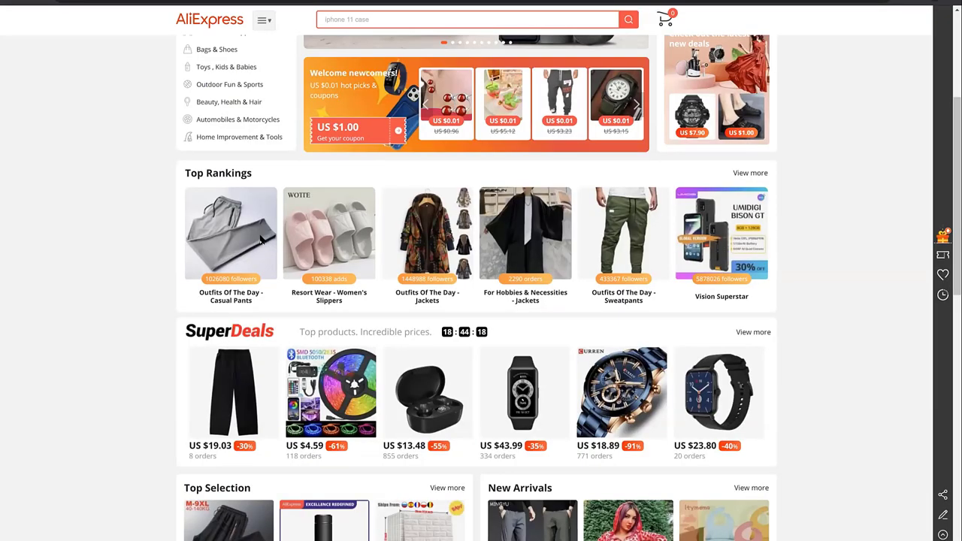
click(260, 239)
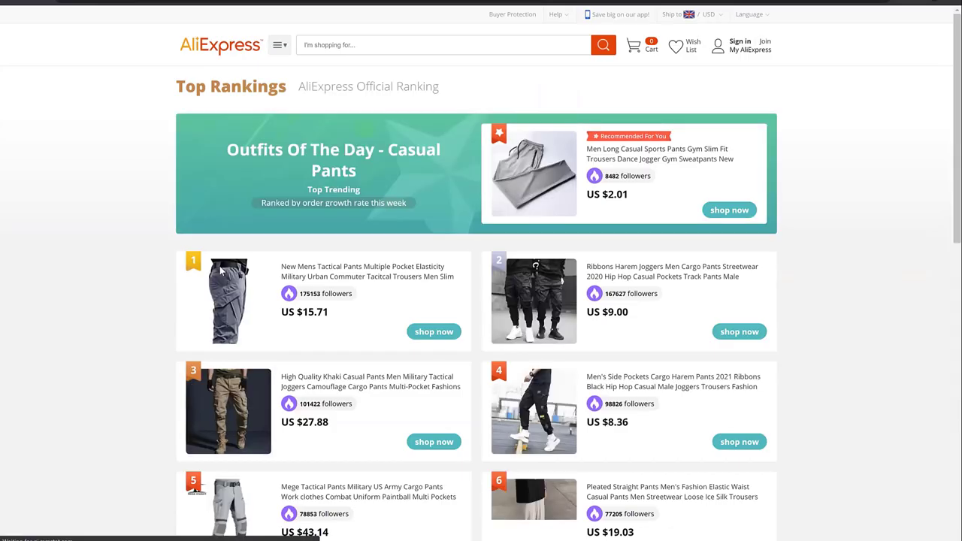
click(220, 271)
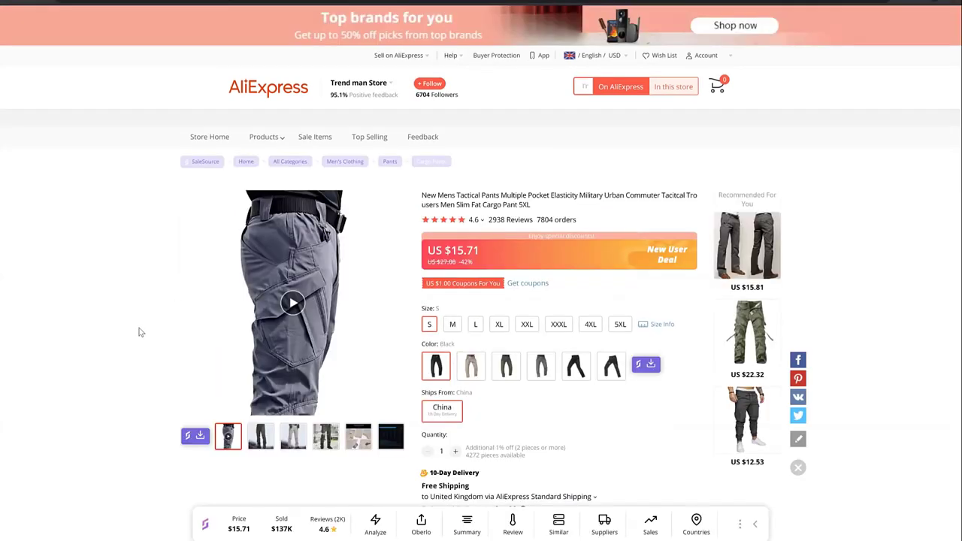
- Open the SaleSource extension's Summary for the tactical pants and go to its sign-in page
click(469, 526)
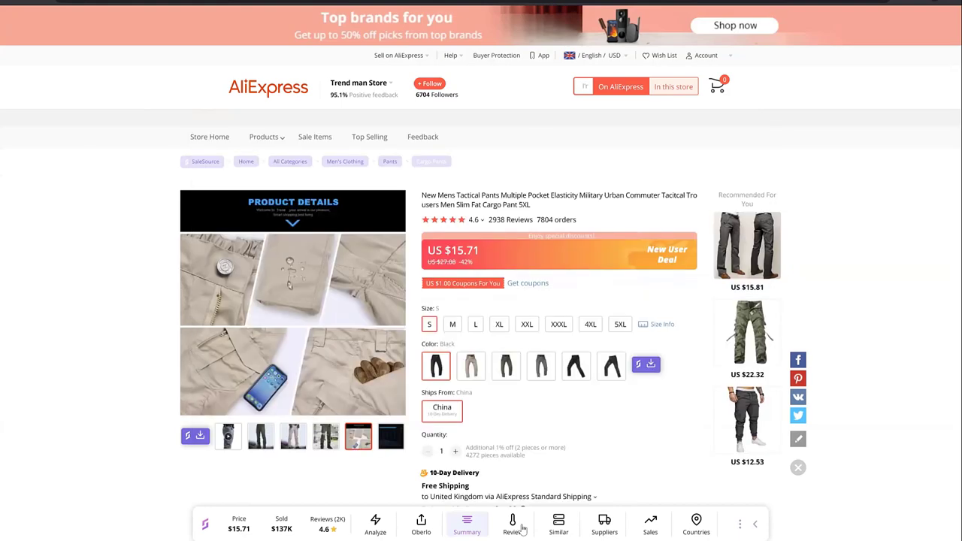
click(477, 526)
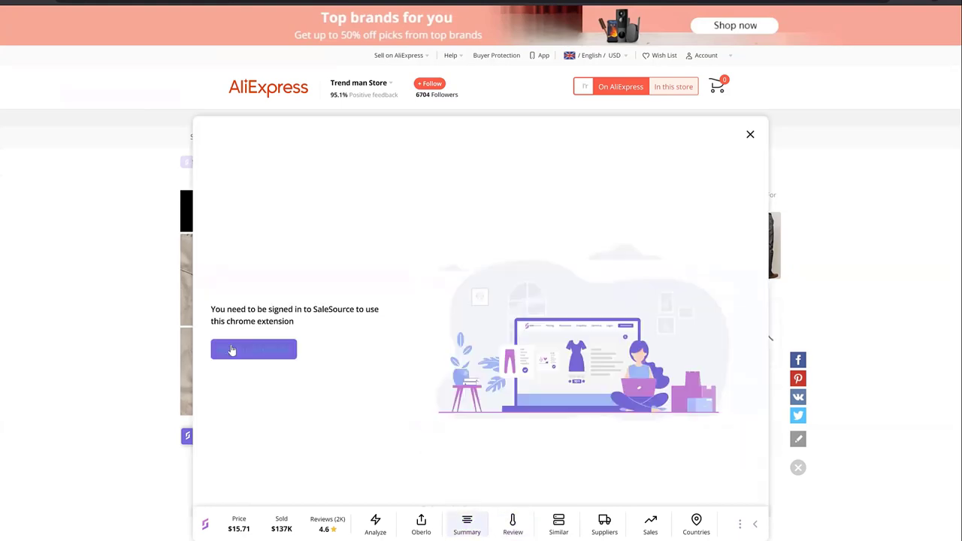
click(232, 350)
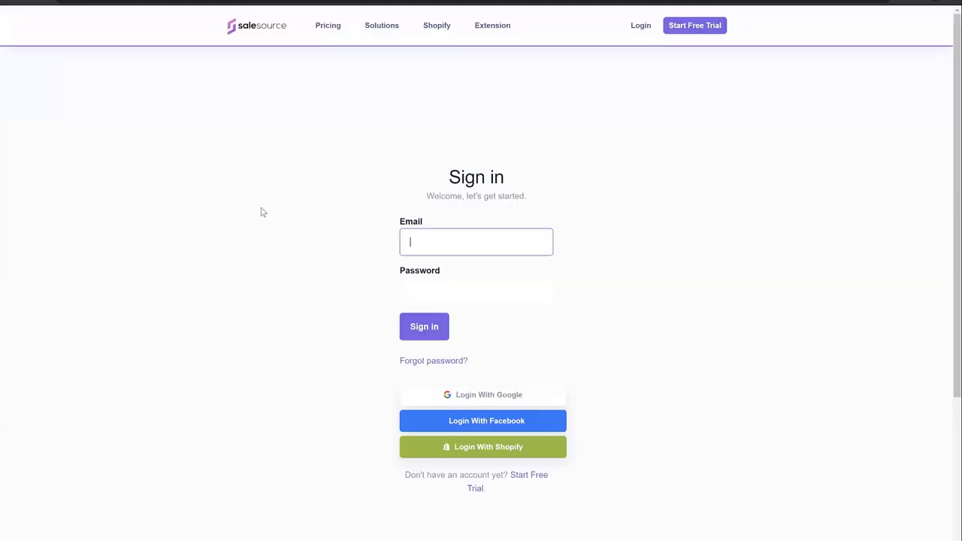
click(431, 240)
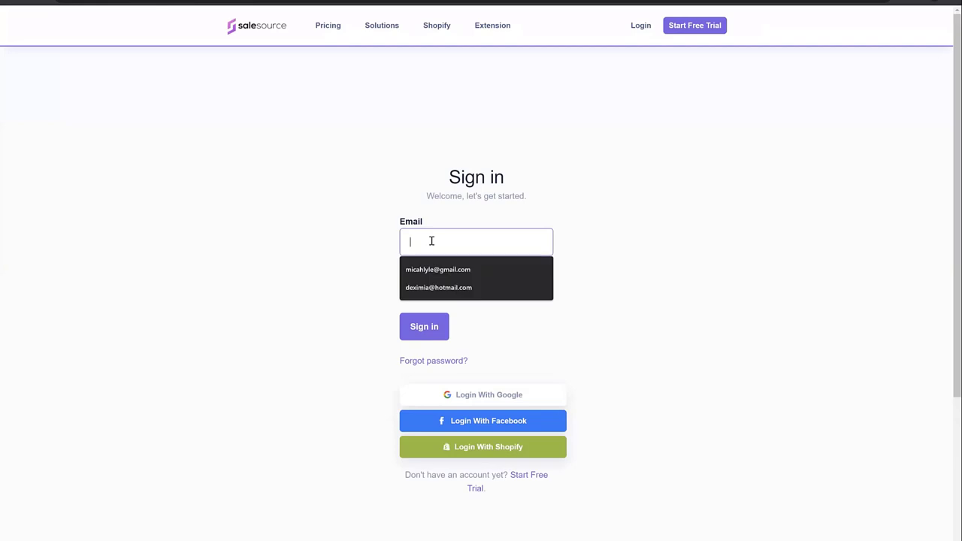
click(444, 288)
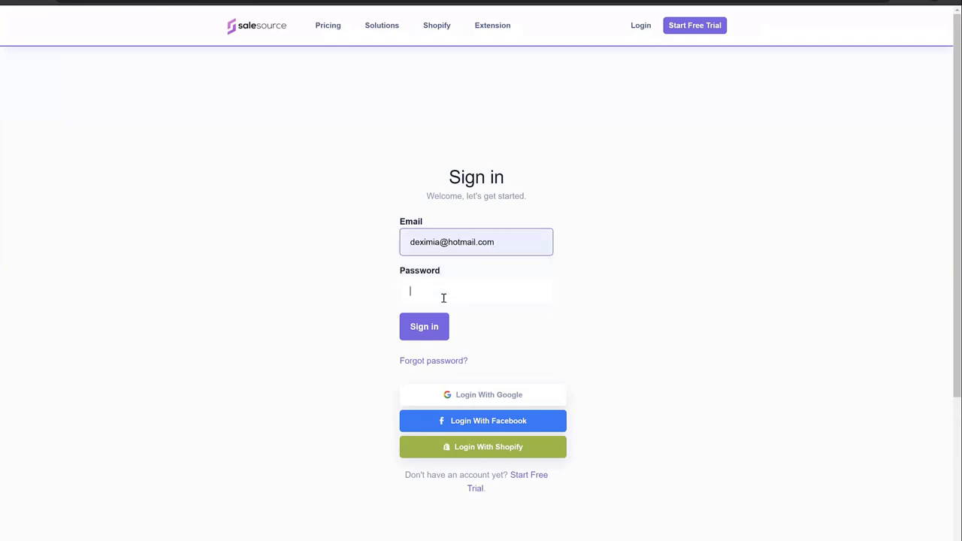
drag(509, 249, 333, 233)
- Choose to log in to SaleSource with Google and select the saved SaleSource account
click(497, 391)
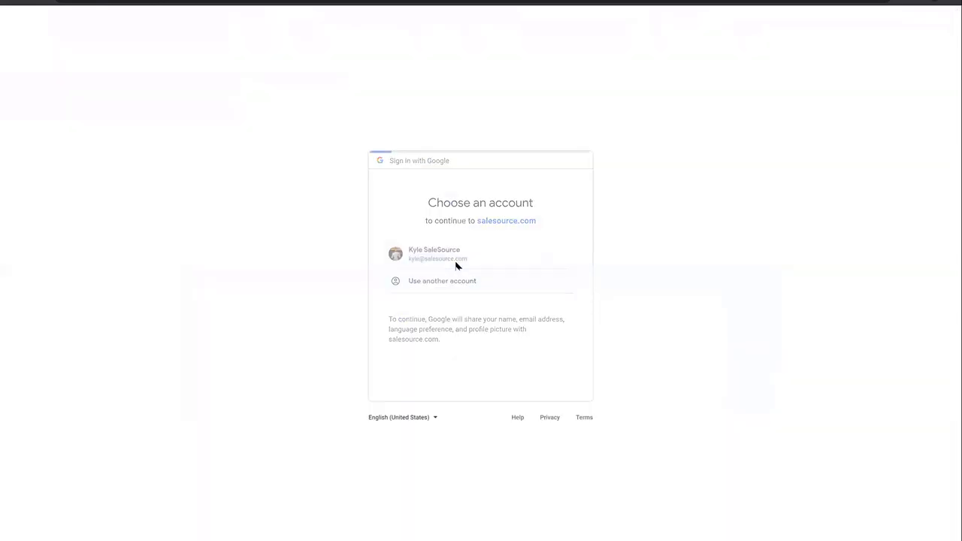
click(455, 262)
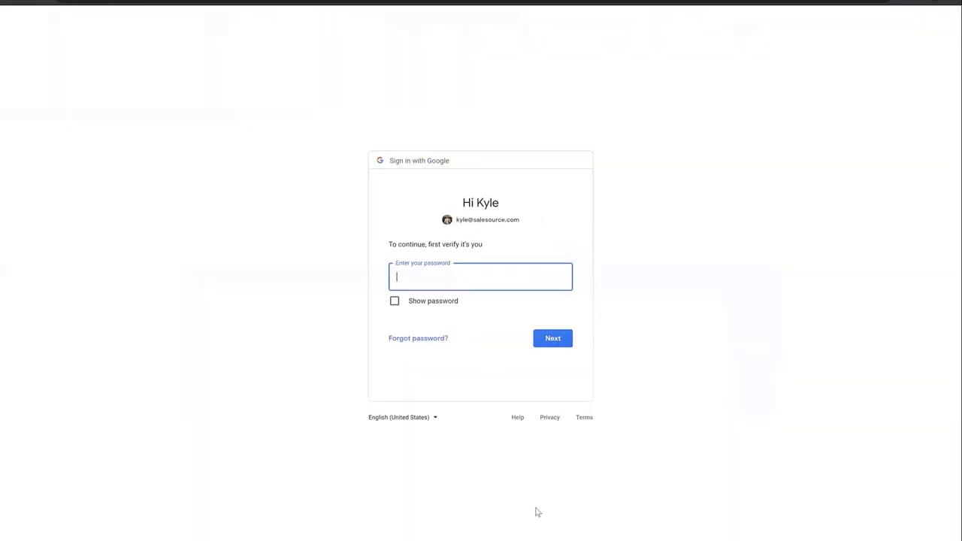
- Switch to 1Password, search for "google", copy the password of the chosen SaleSource account's entry, and return to the Google sign-in page
key(super)
text(1password)
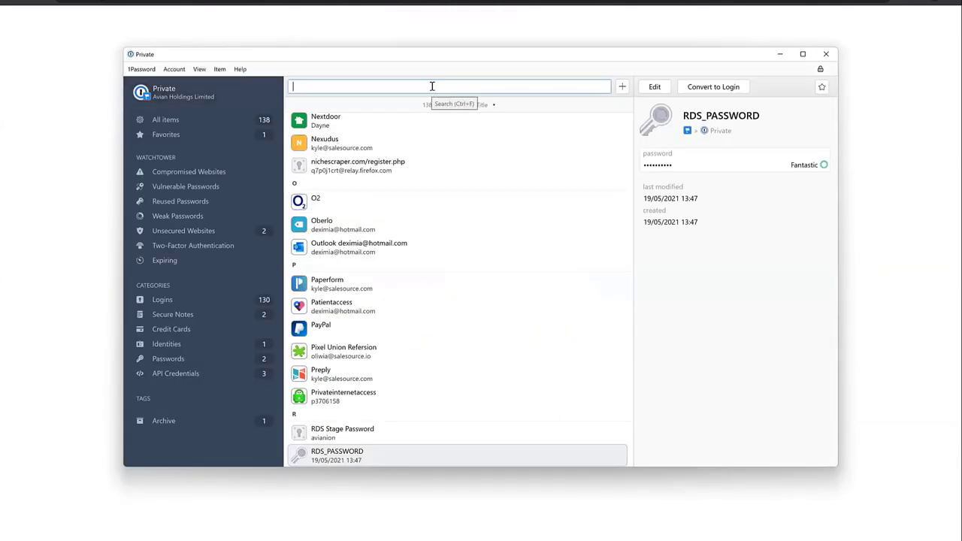
text(goog)
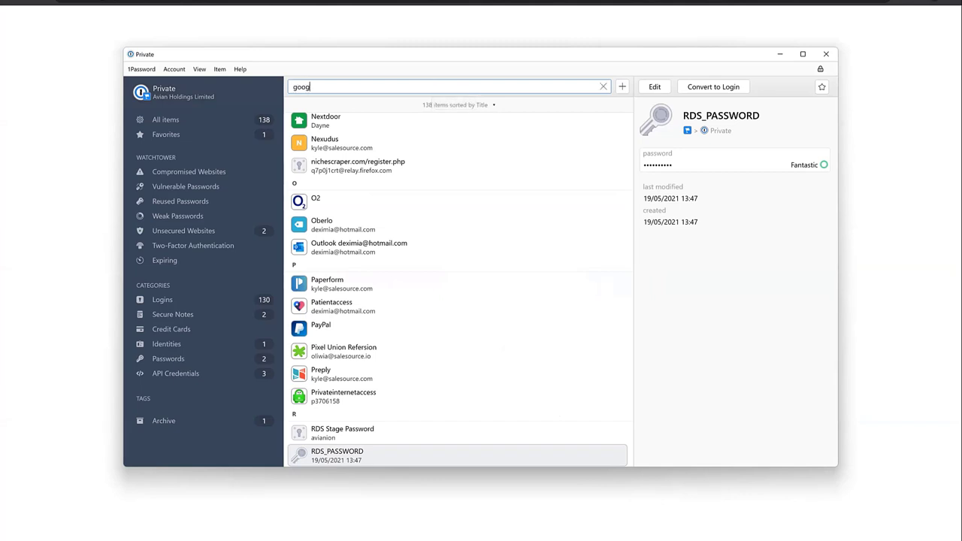
text(le)
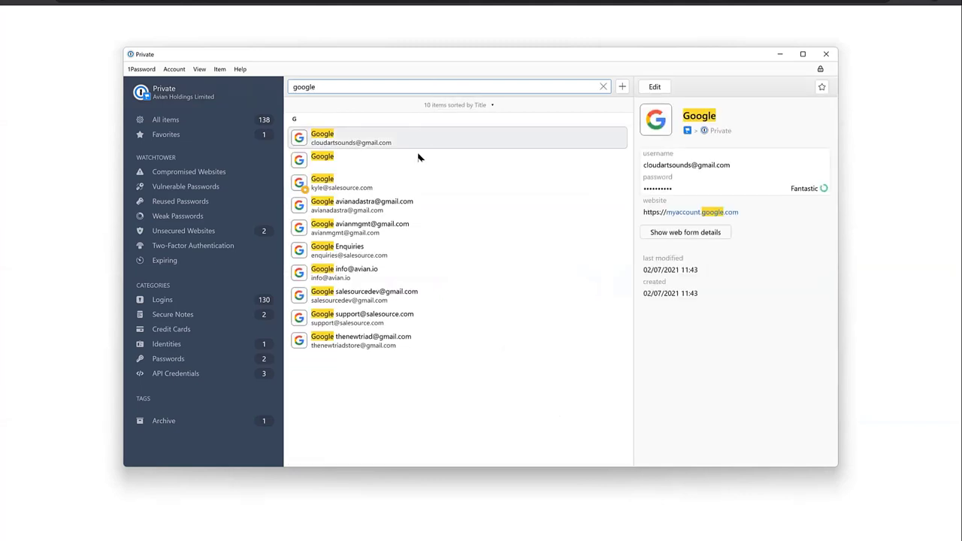
click(391, 192)
click(660, 188)
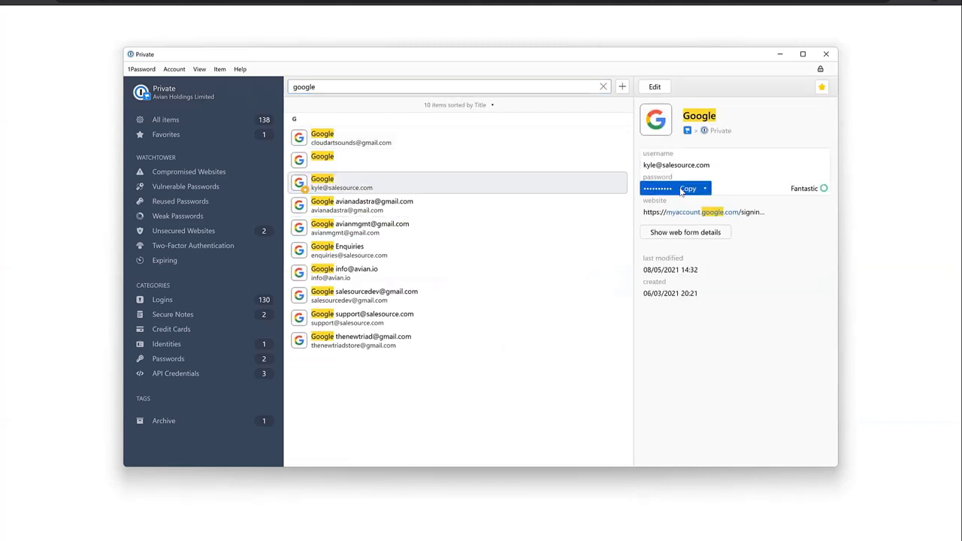
click(869, 208)
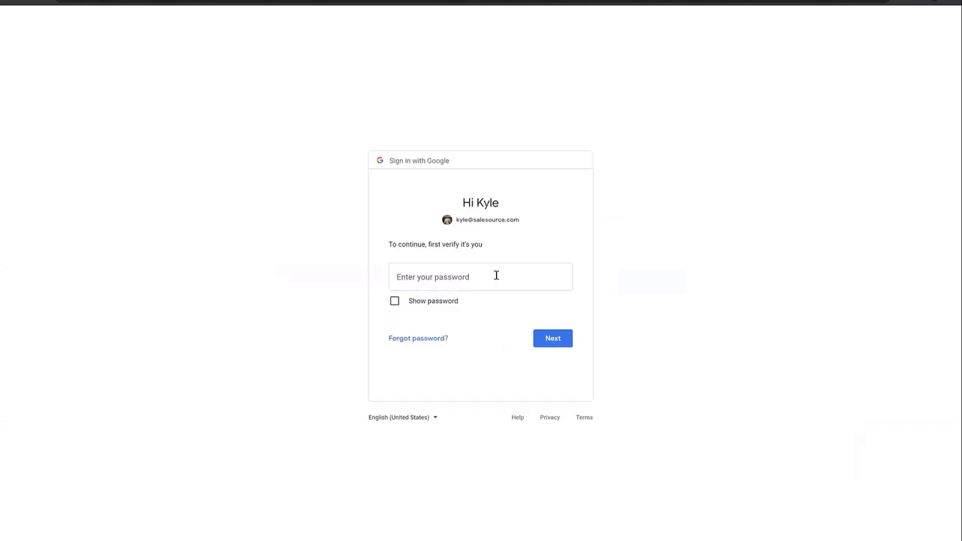
- Paste the account password into Google's verification form and complete the SaleSource sign-in
click(497, 276)
key(ctrl+v)
click(566, 338)
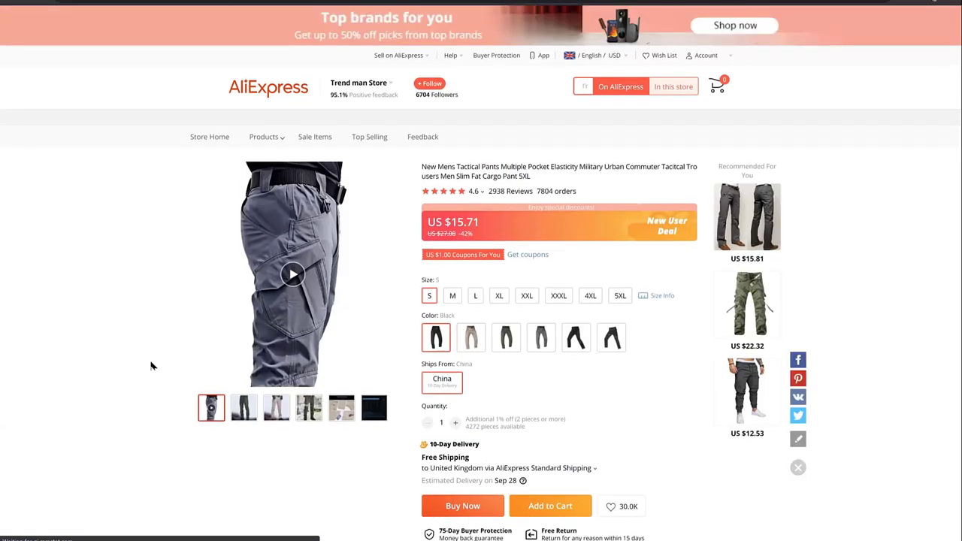
- View the tactical pants' Summary and Review data in the SaleSource extension, and download the product's color images
click(468, 526)
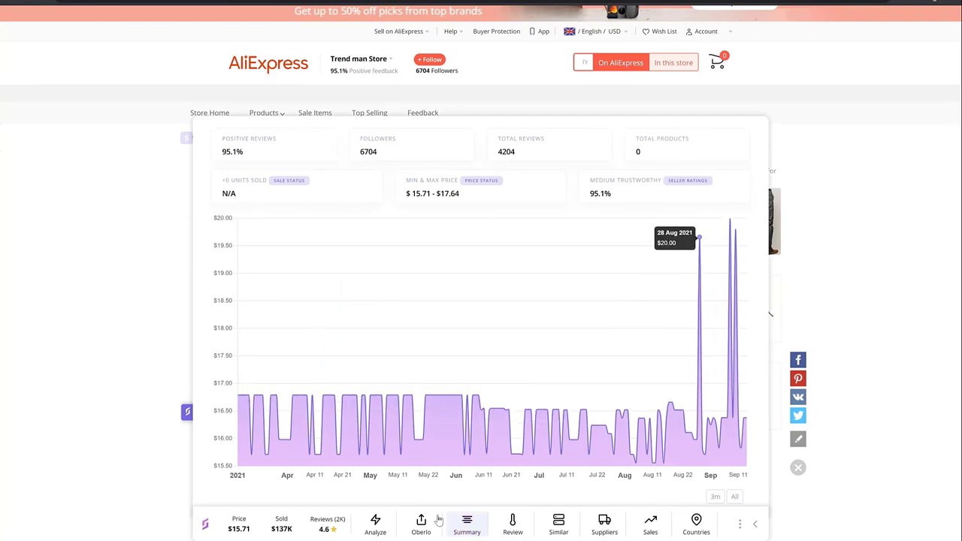
click(512, 524)
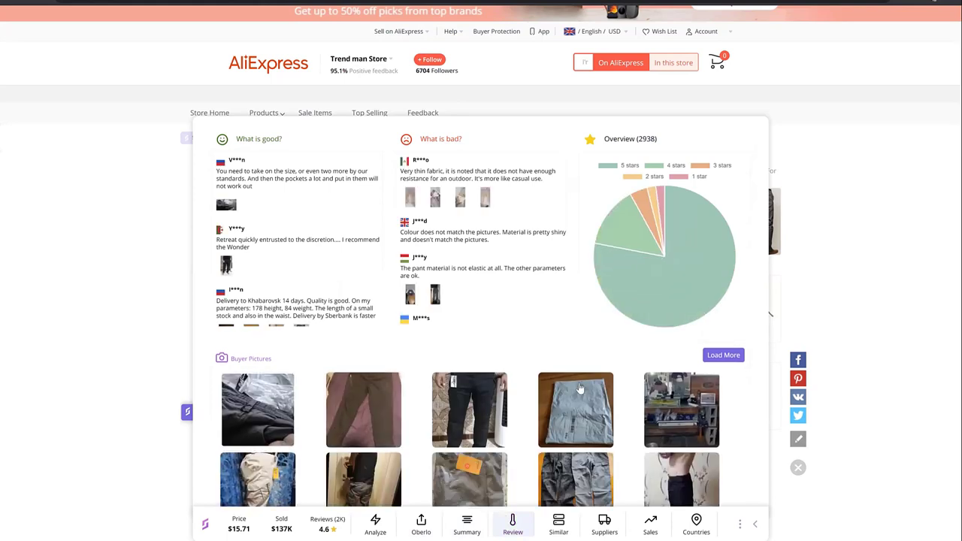
key(Escape)
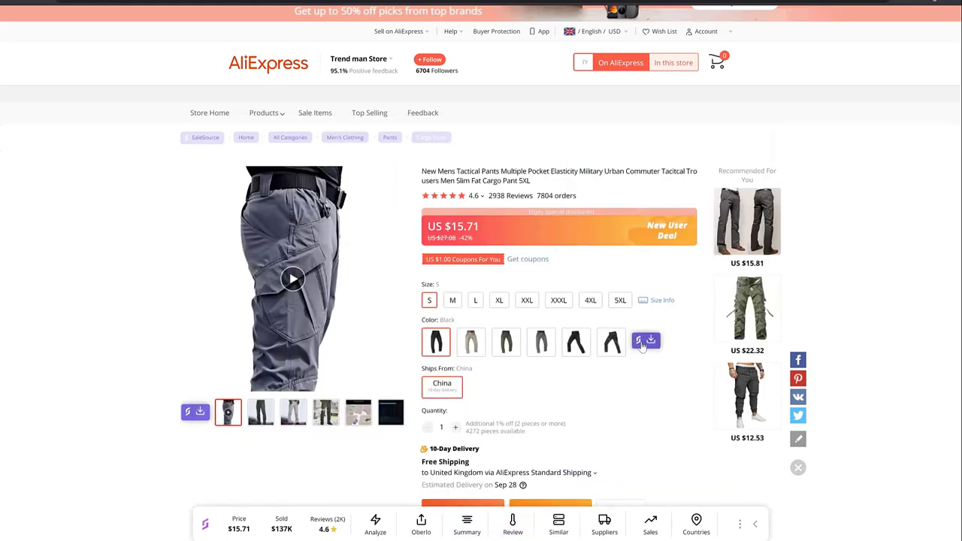
click(644, 343)
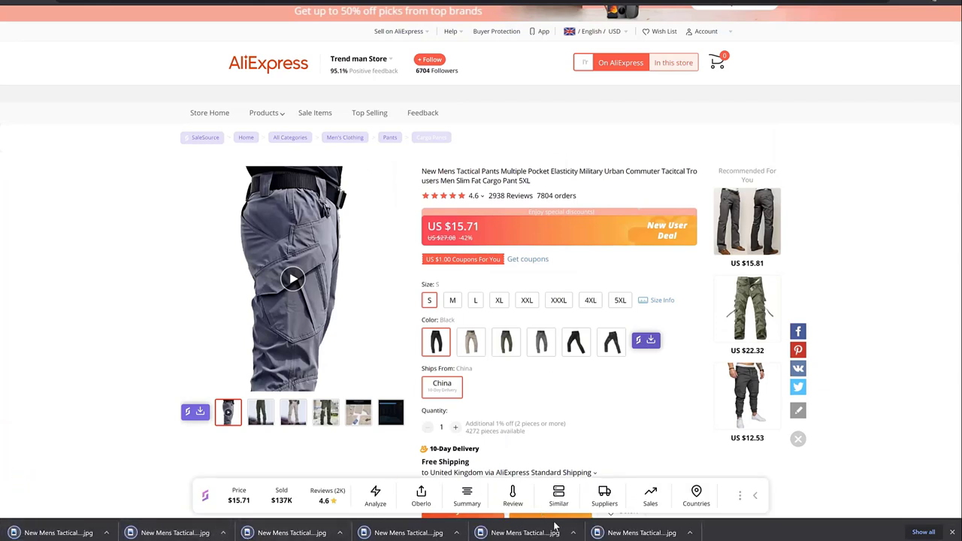
- View the extension's Suppliers, Sales and Countries data for the tactical pants
click(605, 497)
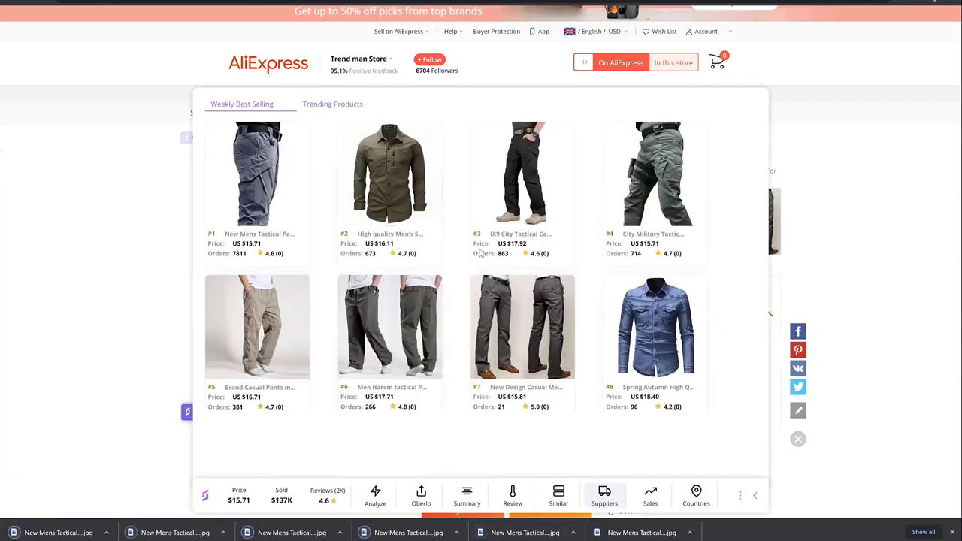
click(653, 494)
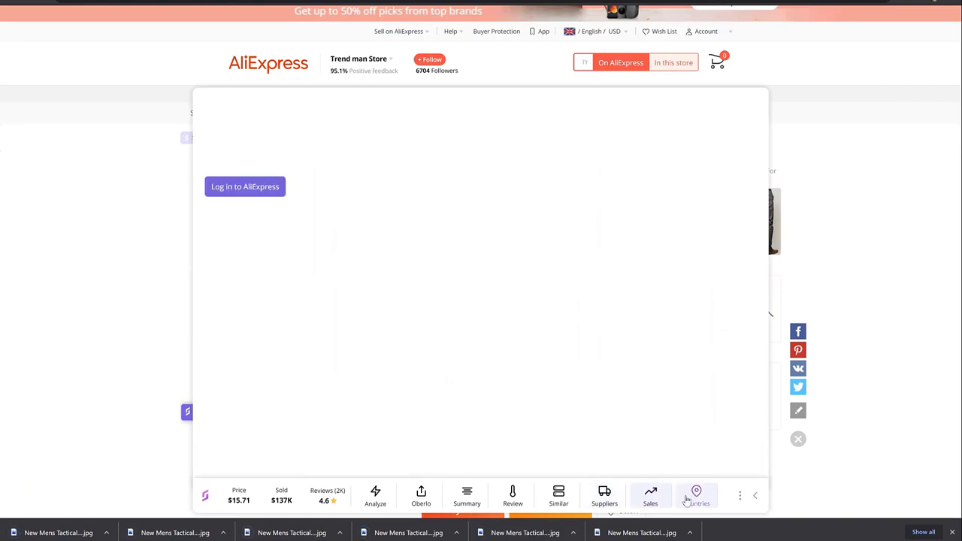
click(688, 497)
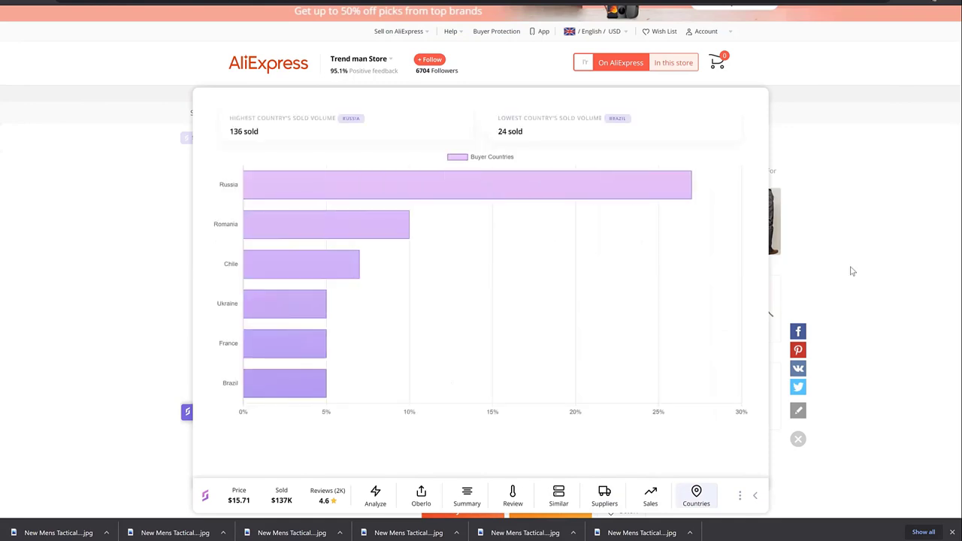
scroll(852, 271, down, 5)
scroll(853, 272, up, 5)
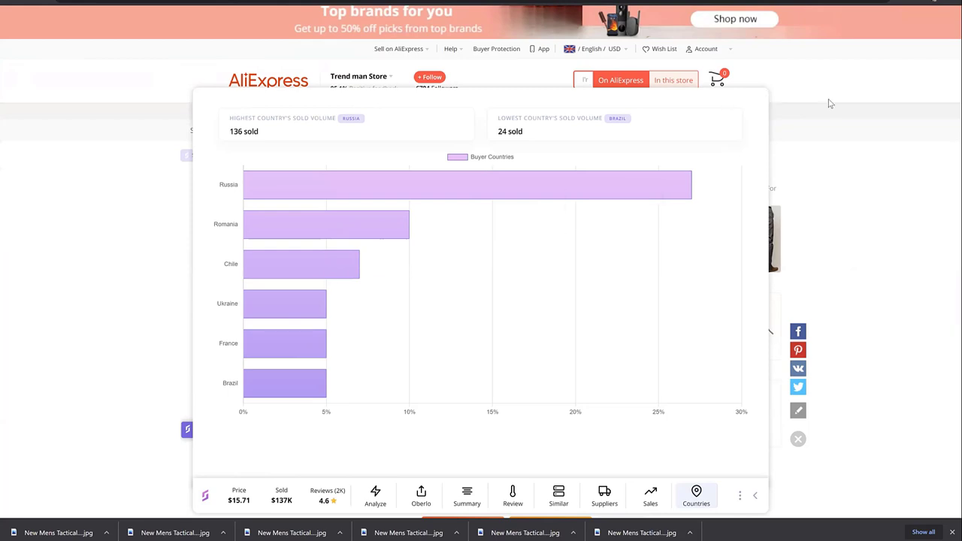
click(730, 50)
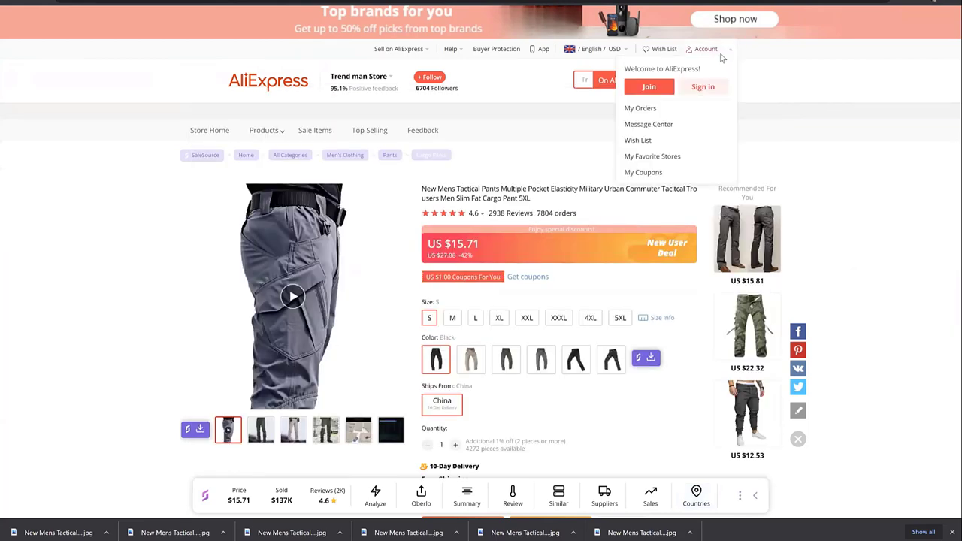
click(693, 87)
click(453, 217)
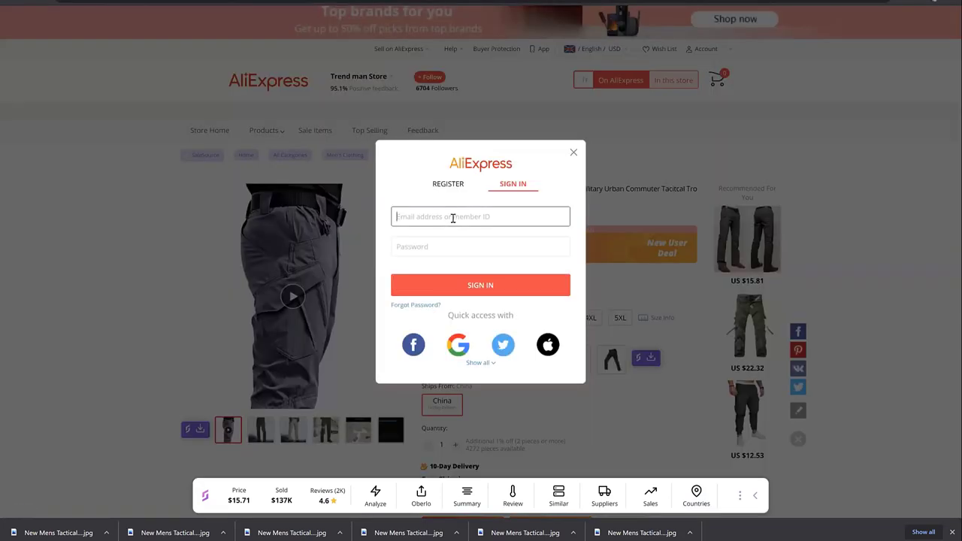
text(ky)
key(BackSpace)
key(BackSpace)
text(d)
key(BackSpace)
key(BackSpace)
click(575, 152)
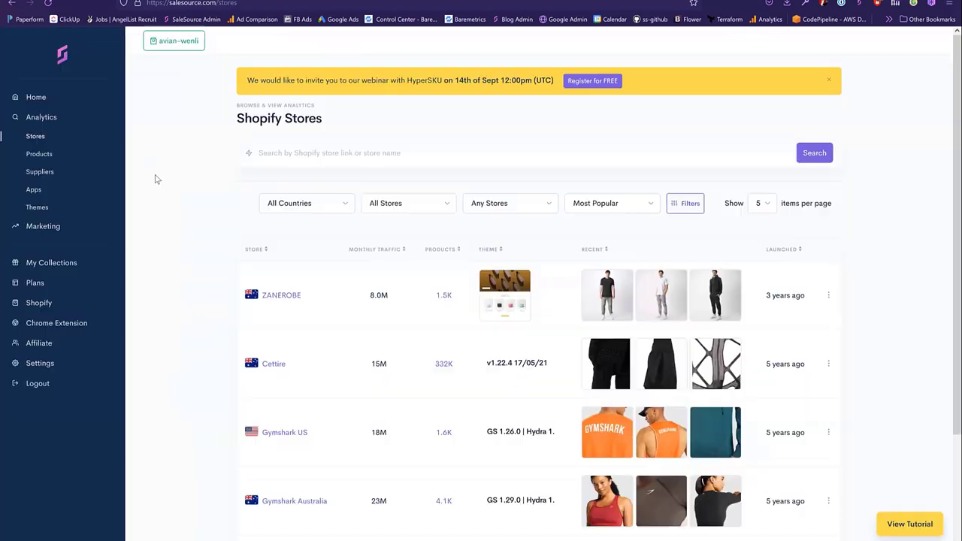
- Filter SaleSource's Shopify Stores list to Verified Store
scroll(157, 178, down, 3)
scroll(433, 194, up, 2)
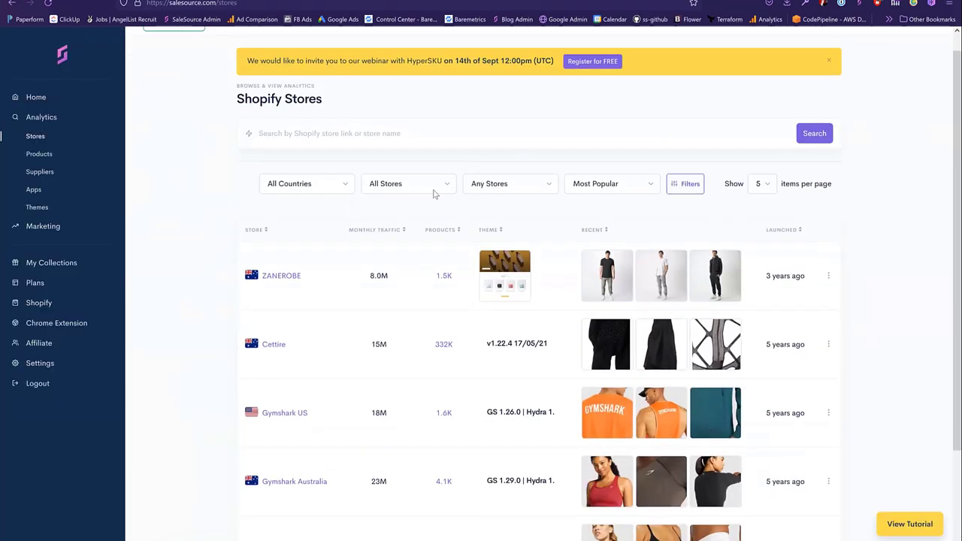
click(479, 186)
click(498, 216)
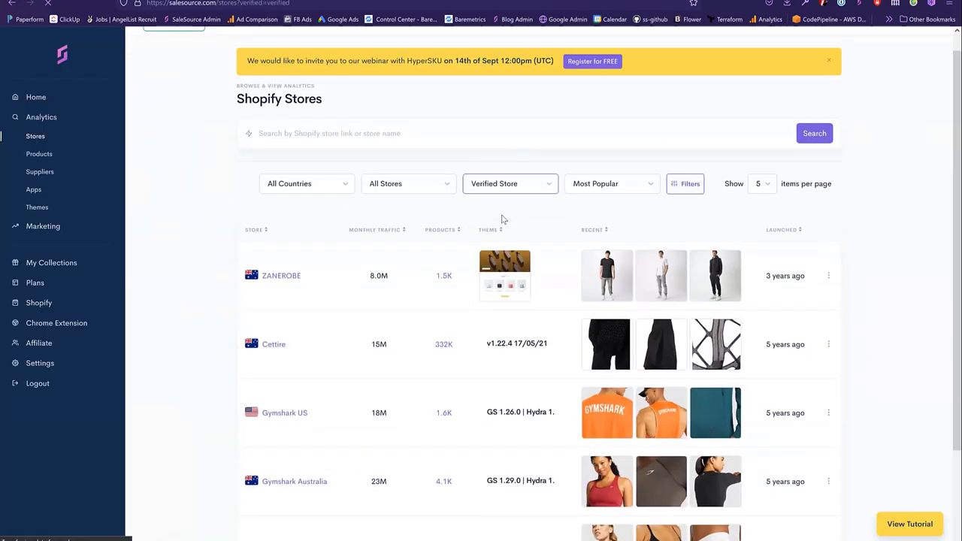
- Open the Bee Inspired Clothing store from the verified list and examine its Sales chart
scroll(285, 180, down, 3)
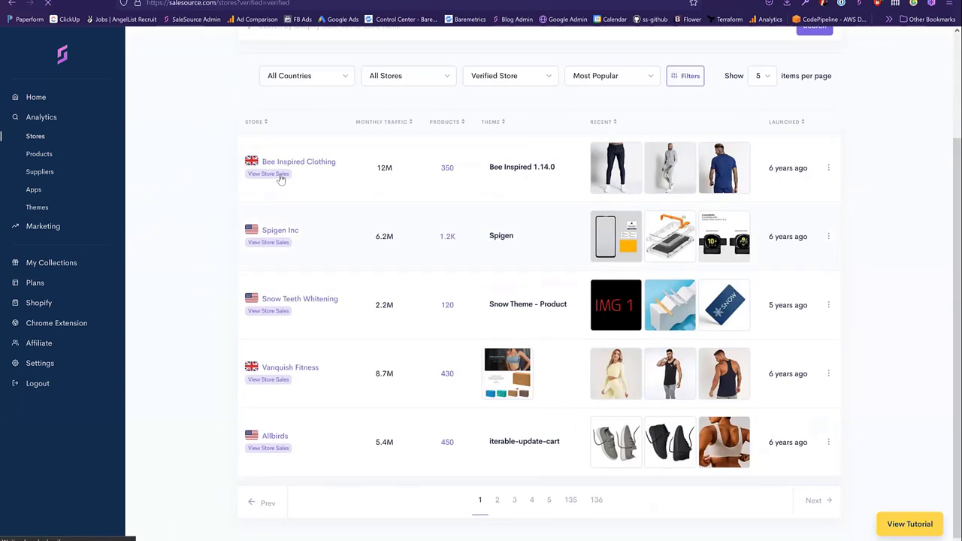
click(279, 175)
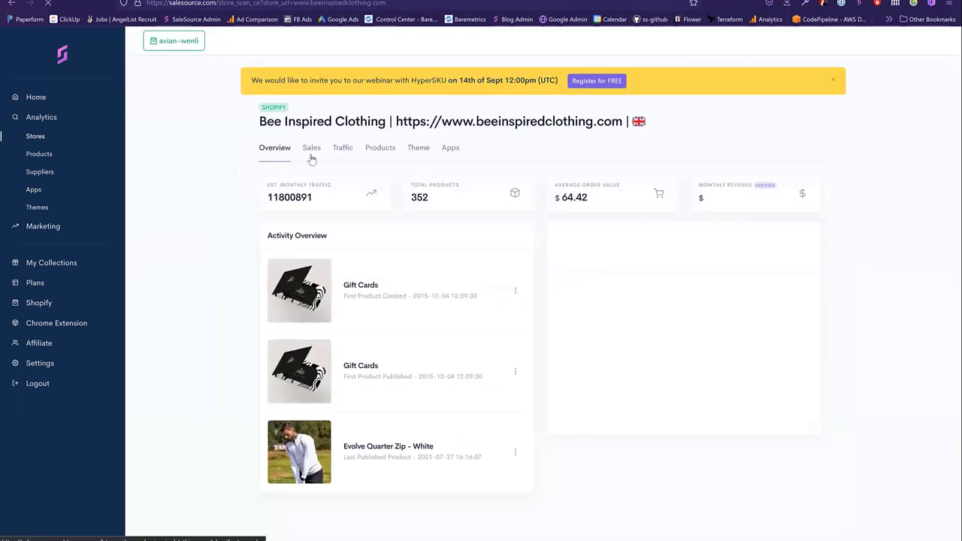
click(311, 156)
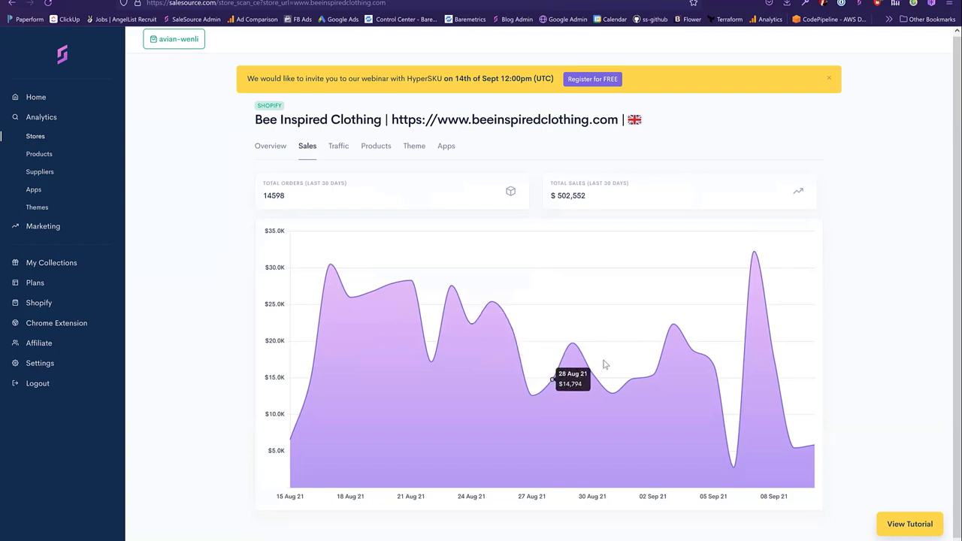
scroll(605, 365, up, 1)
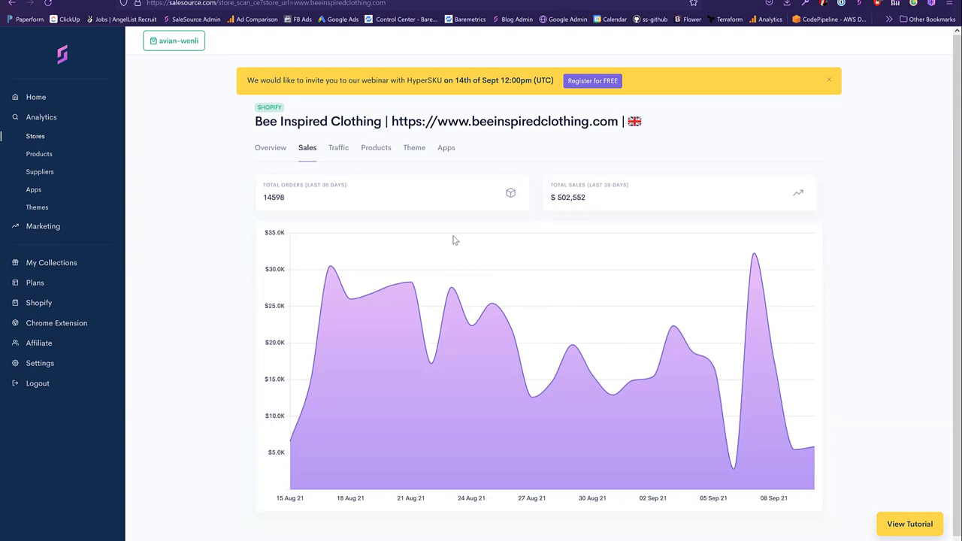
- List Bee Inspired Clothing's products and open the white Signature T-shirt and the Luca Skinny Stretch - Distressed Light Blue in new tabs
click(386, 154)
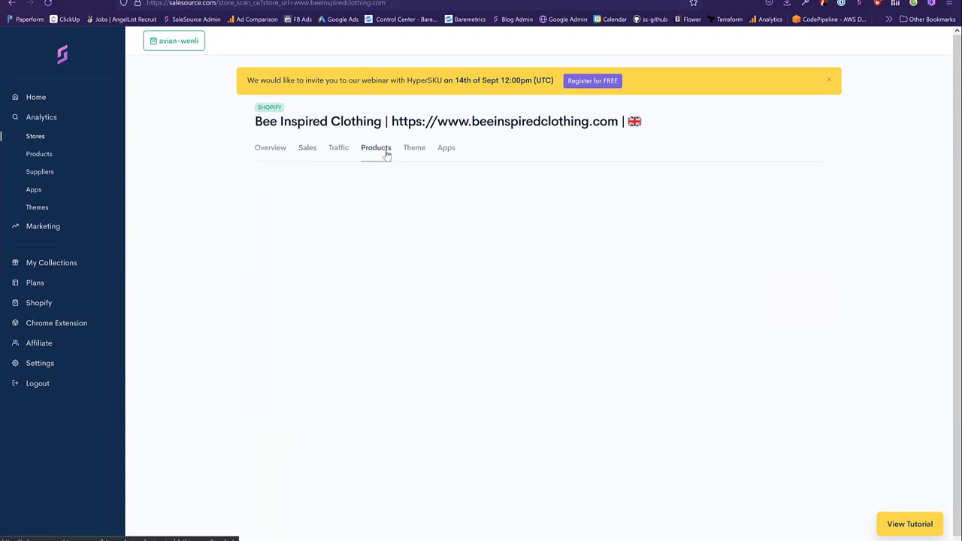
scroll(315, 221, down, 1)
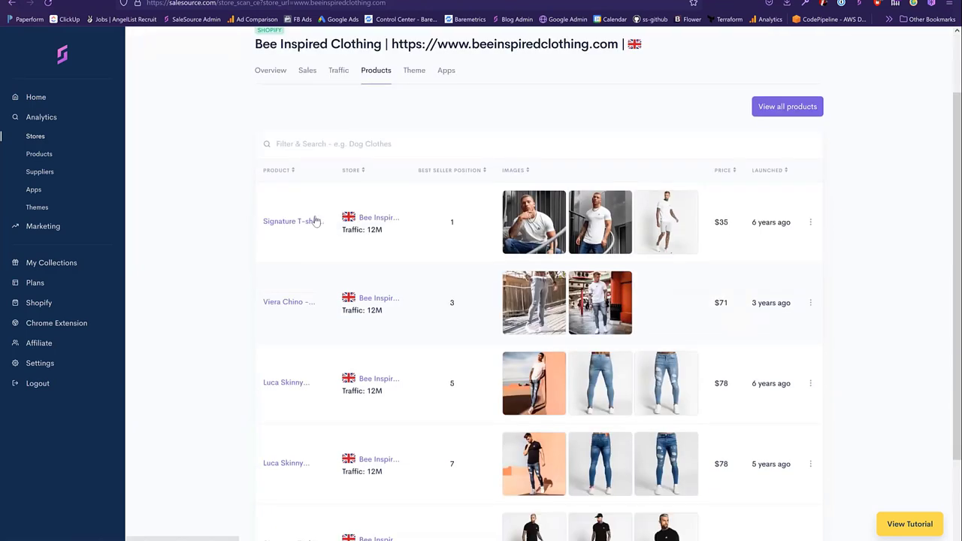
scroll(308, 225, up, 1)
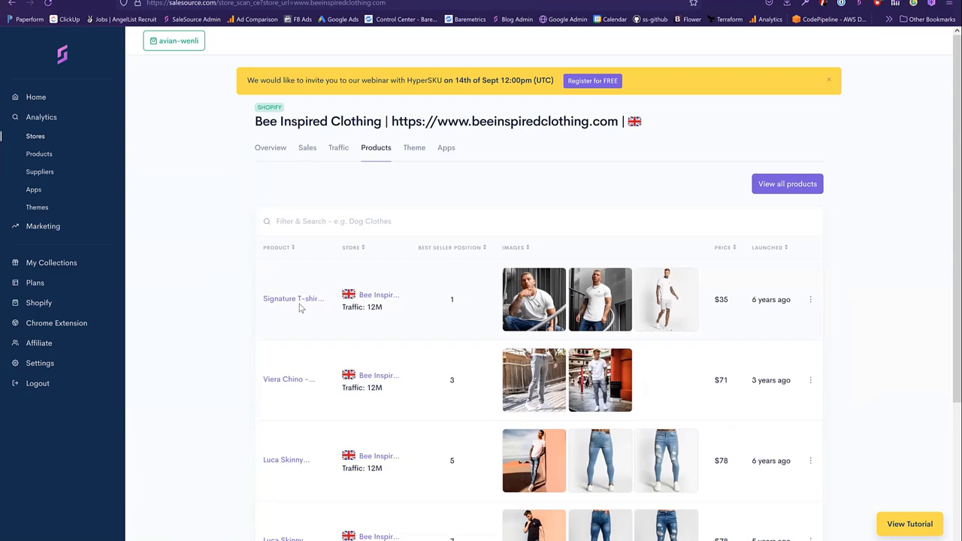
scroll(303, 289, down, 1)
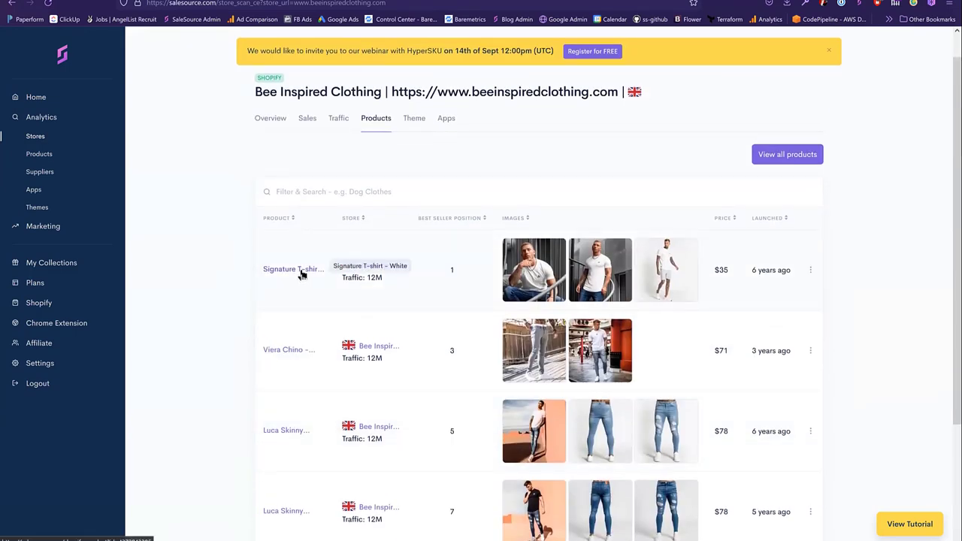
right_click(302, 273)
key(Escape)
scroll(297, 308, down, 3)
right_click(293, 317)
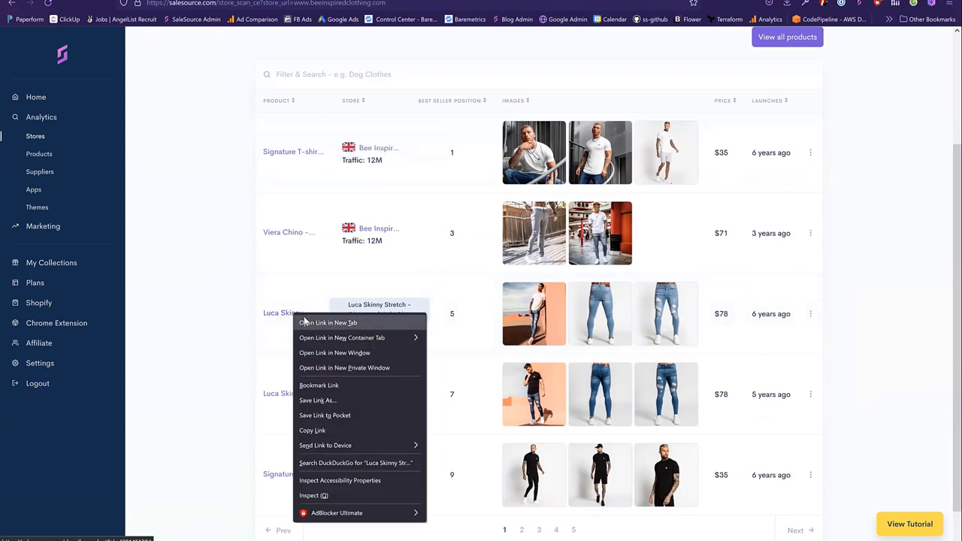
key(Escape)
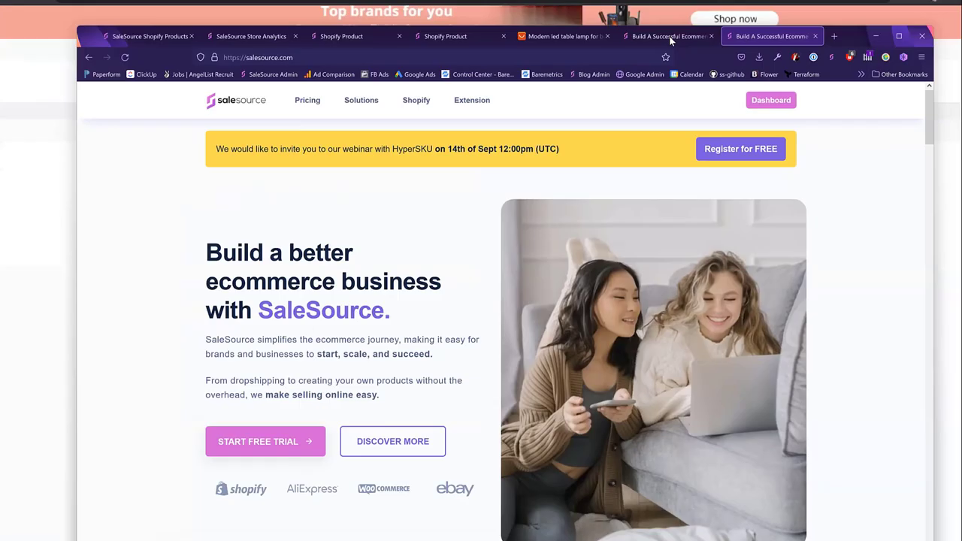
- Examine the orders and sales charts of the Luca Skinny Stretch jeans and the white Signature T-shirt
click(451, 36)
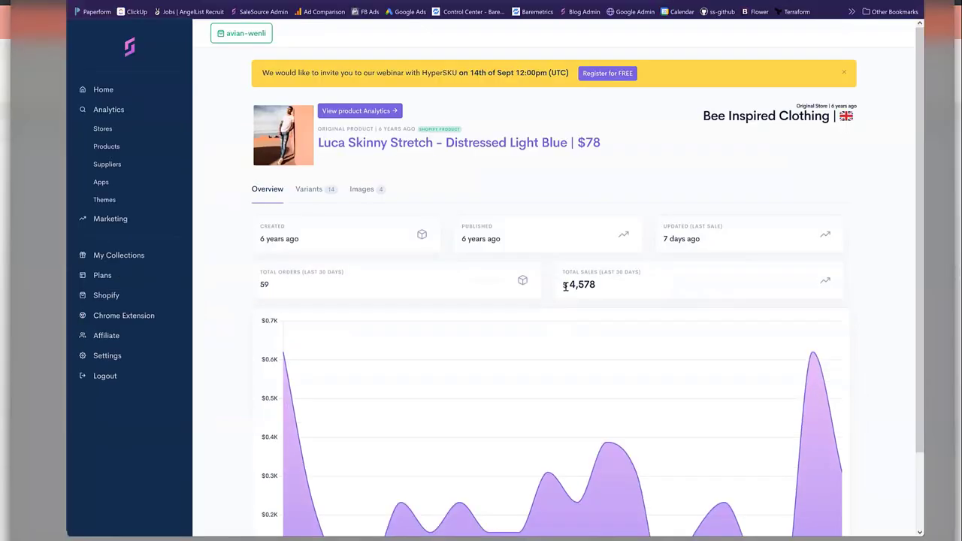
scroll(558, 220, down, 1)
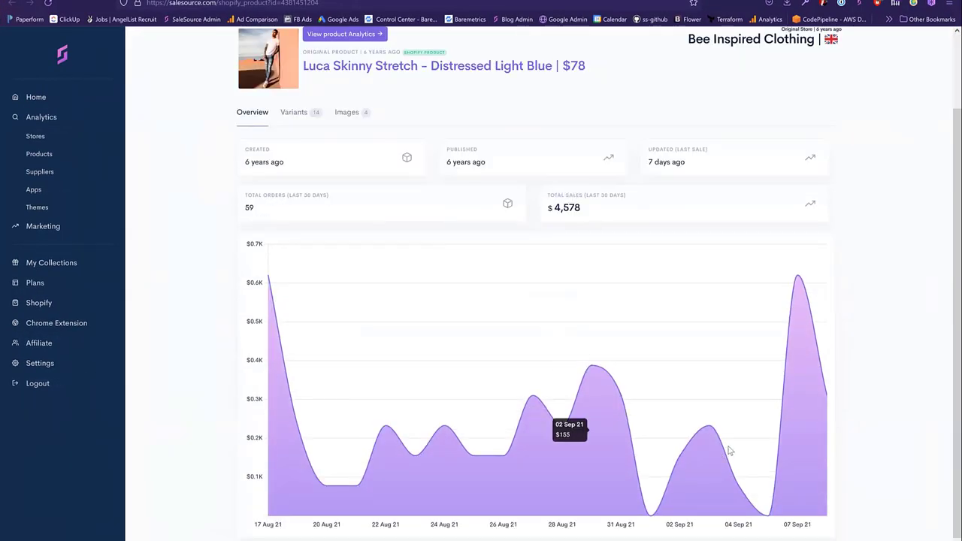
key(ctrl+Tab)
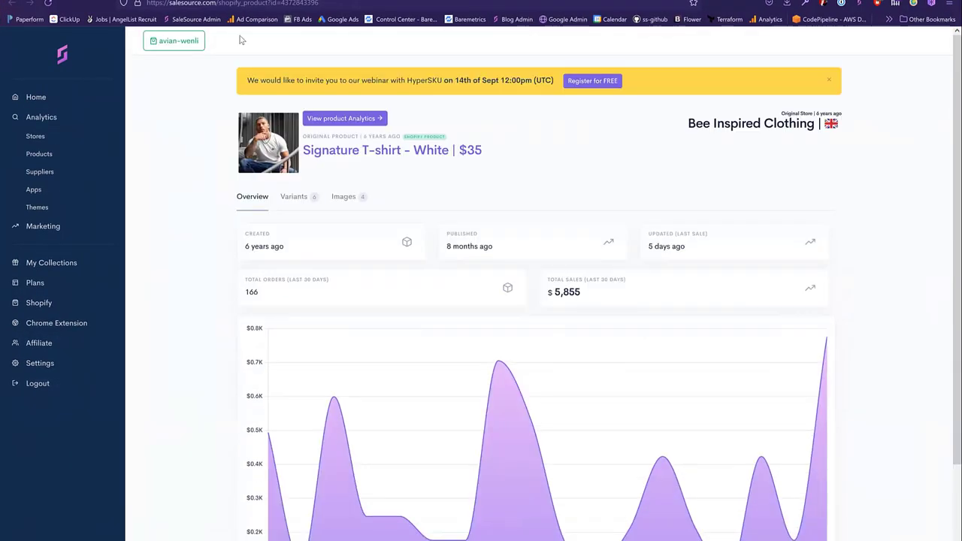
scroll(204, 307, down, 2)
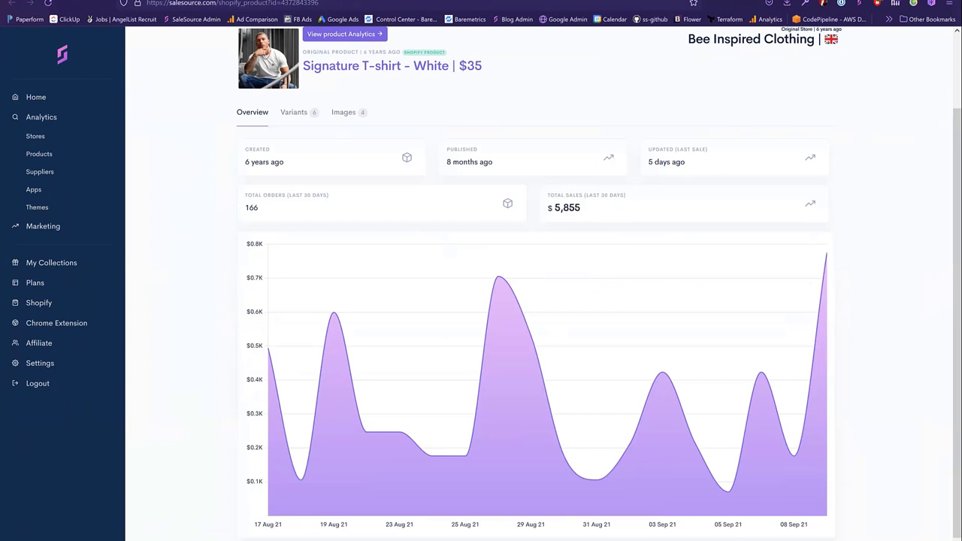
- Return to the Bee Inspired Clothing store analytics and view its Traffic chart and its Sales chart
key(ctrl+Tab)
scroll(215, 152, up, 2)
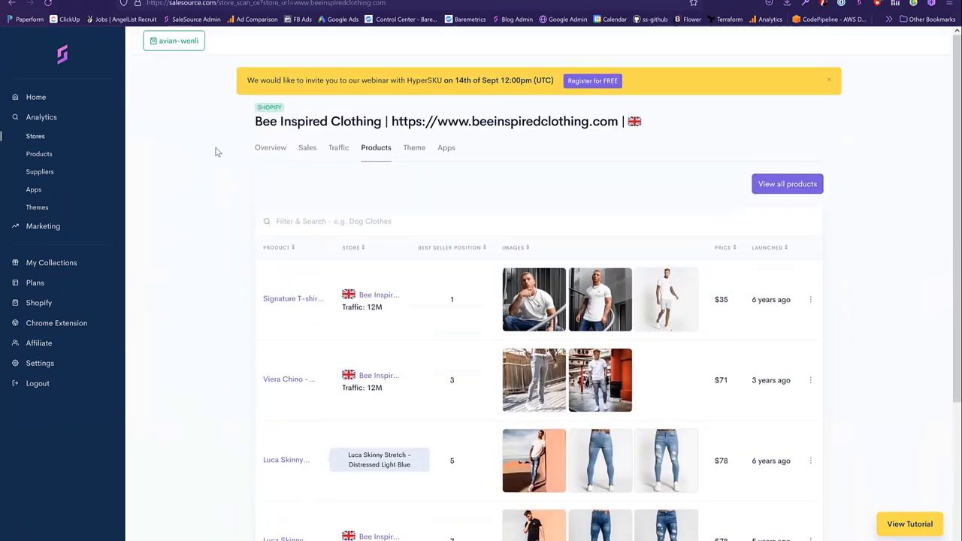
right_click(215, 152)
click(359, 188)
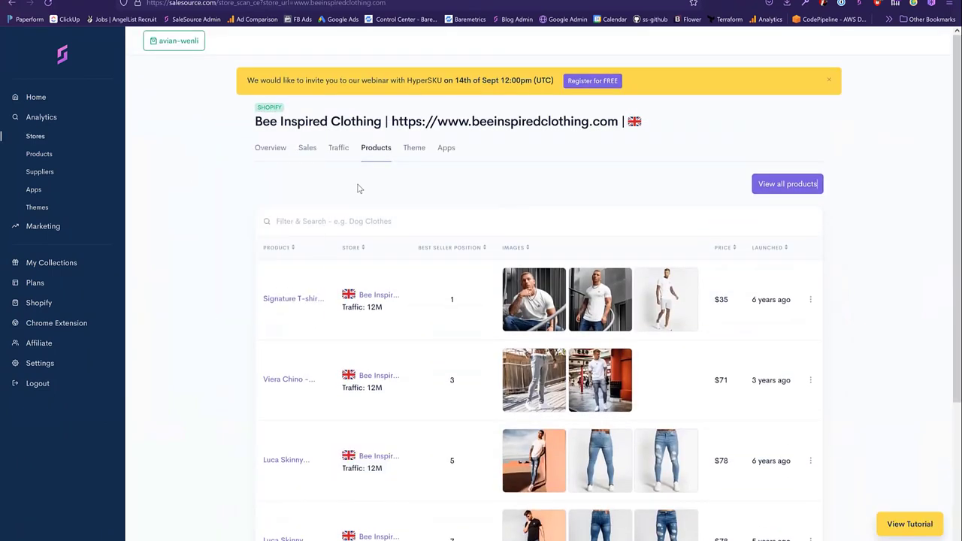
click(345, 149)
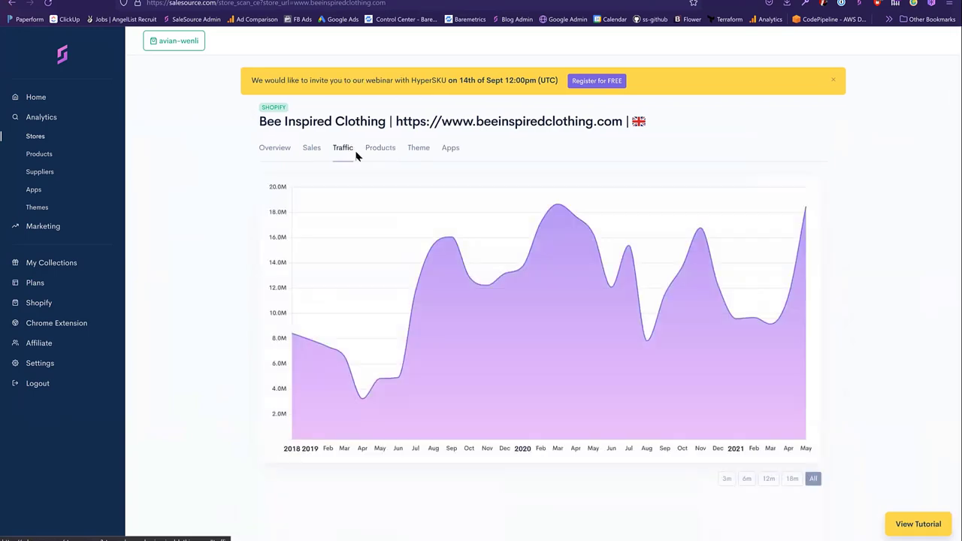
click(318, 160)
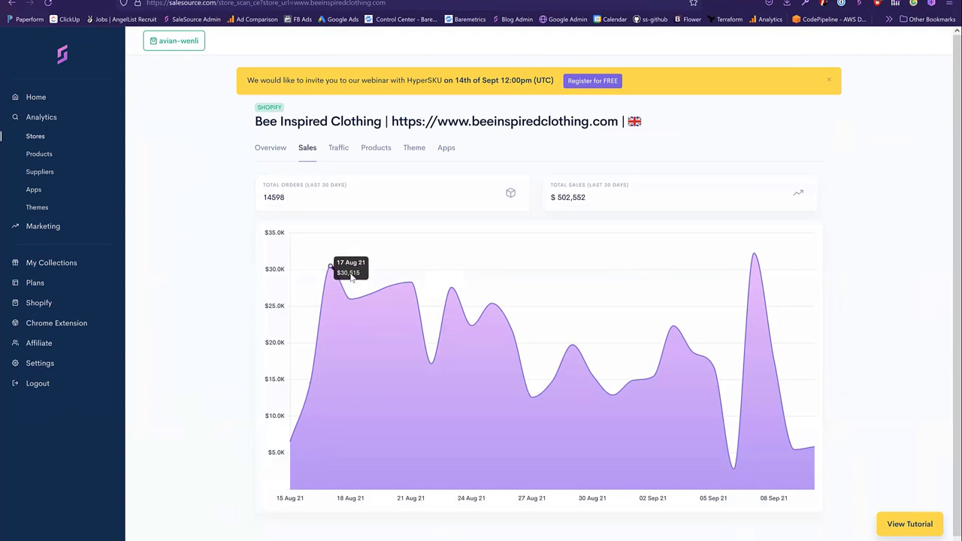